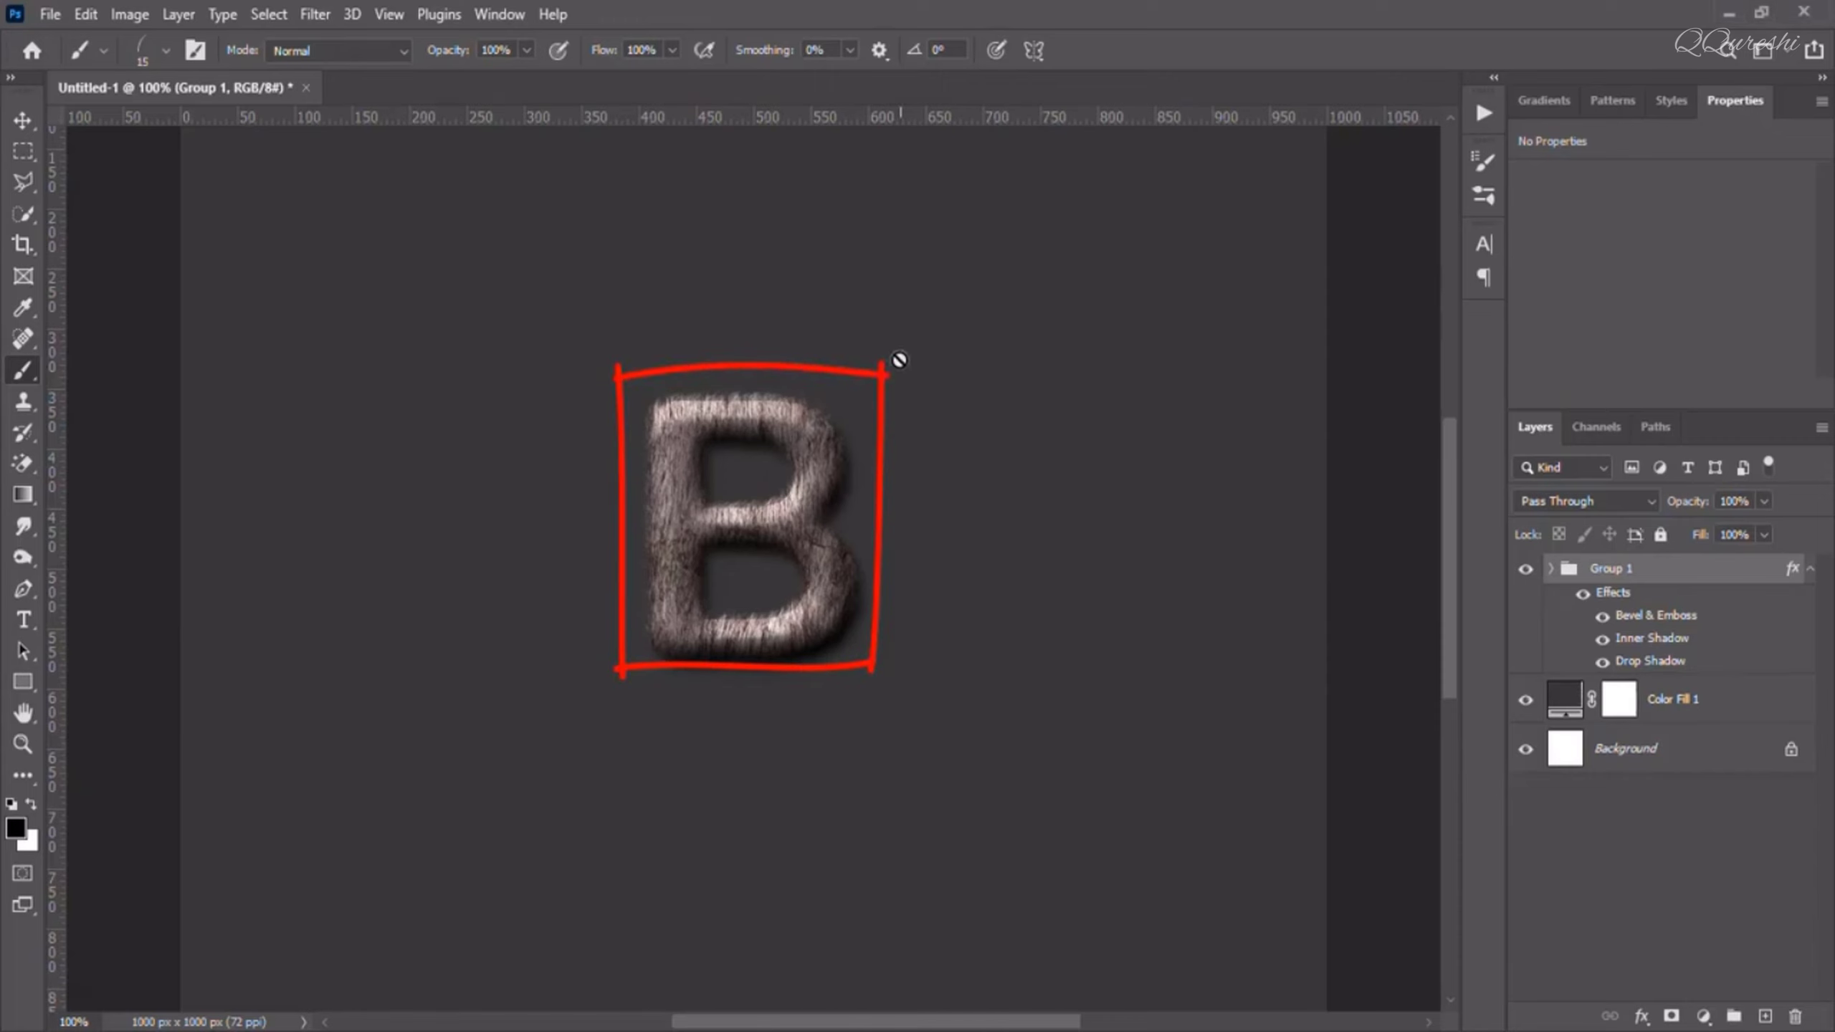
- Delete Group 1 together with its contents, and delete the Color Fill 1 layer, leaving only the Background
click(1795, 1016)
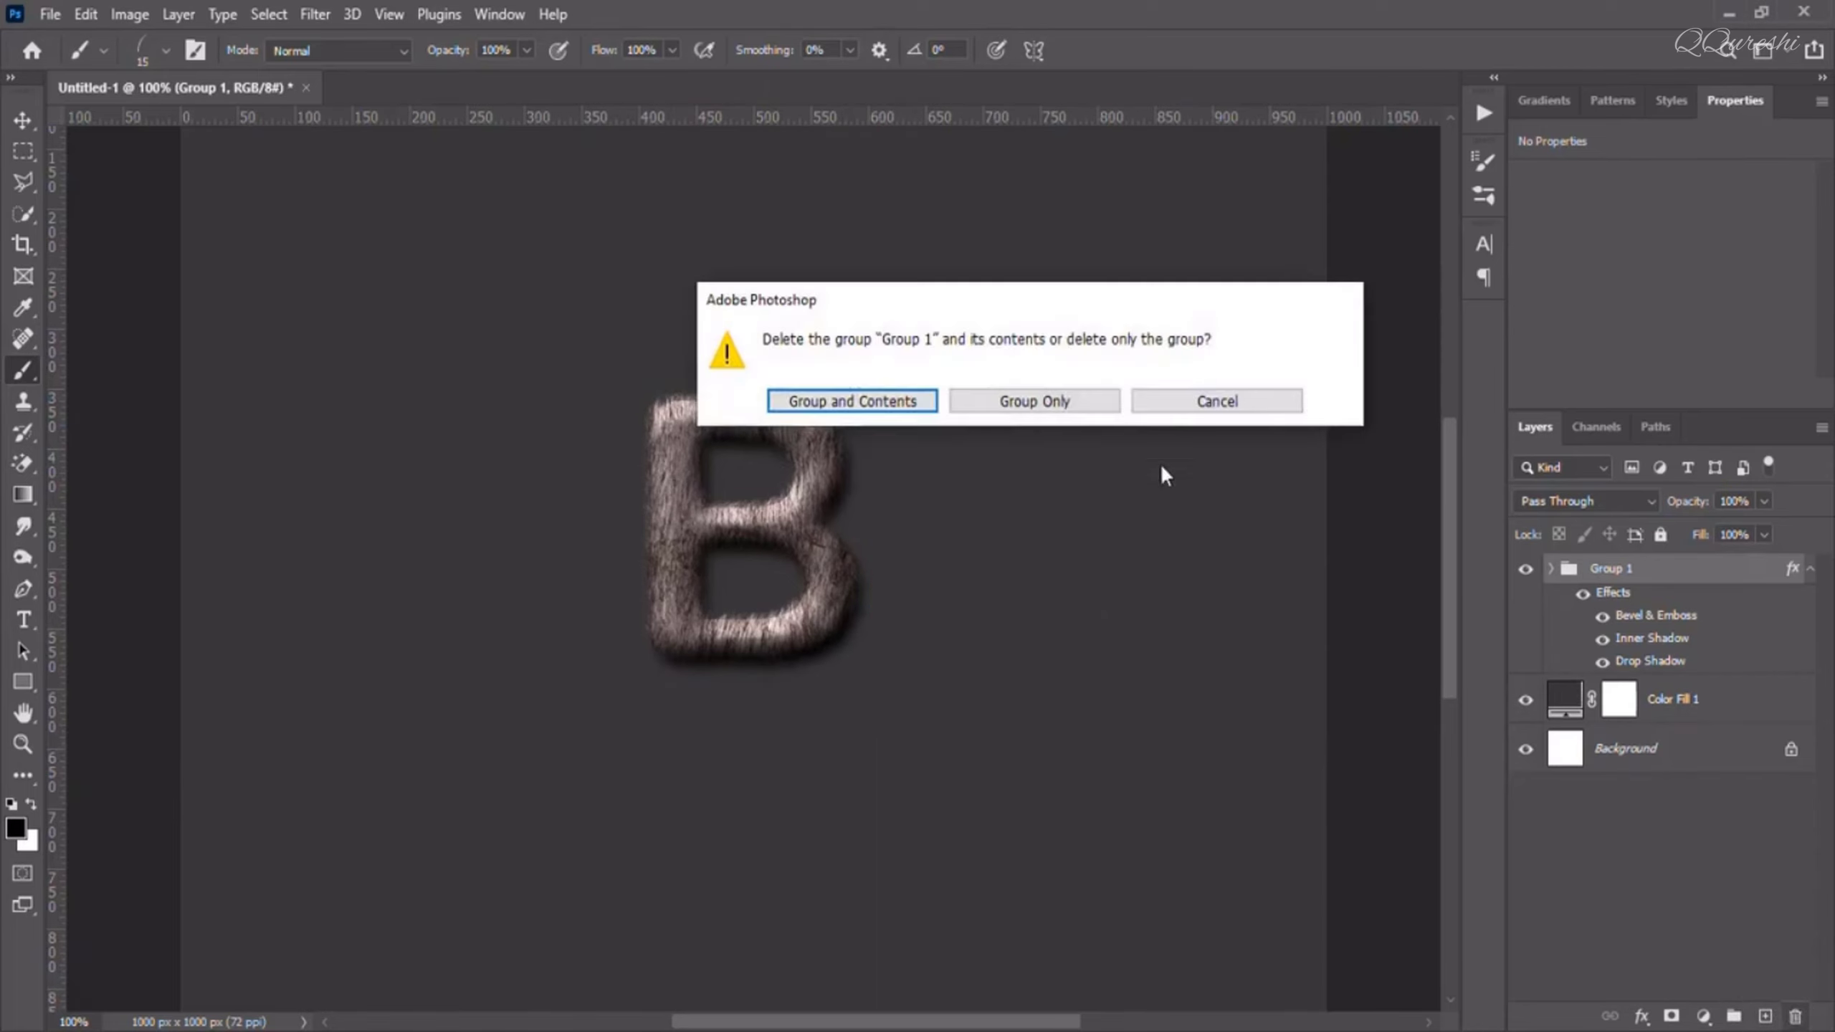
click(893, 402)
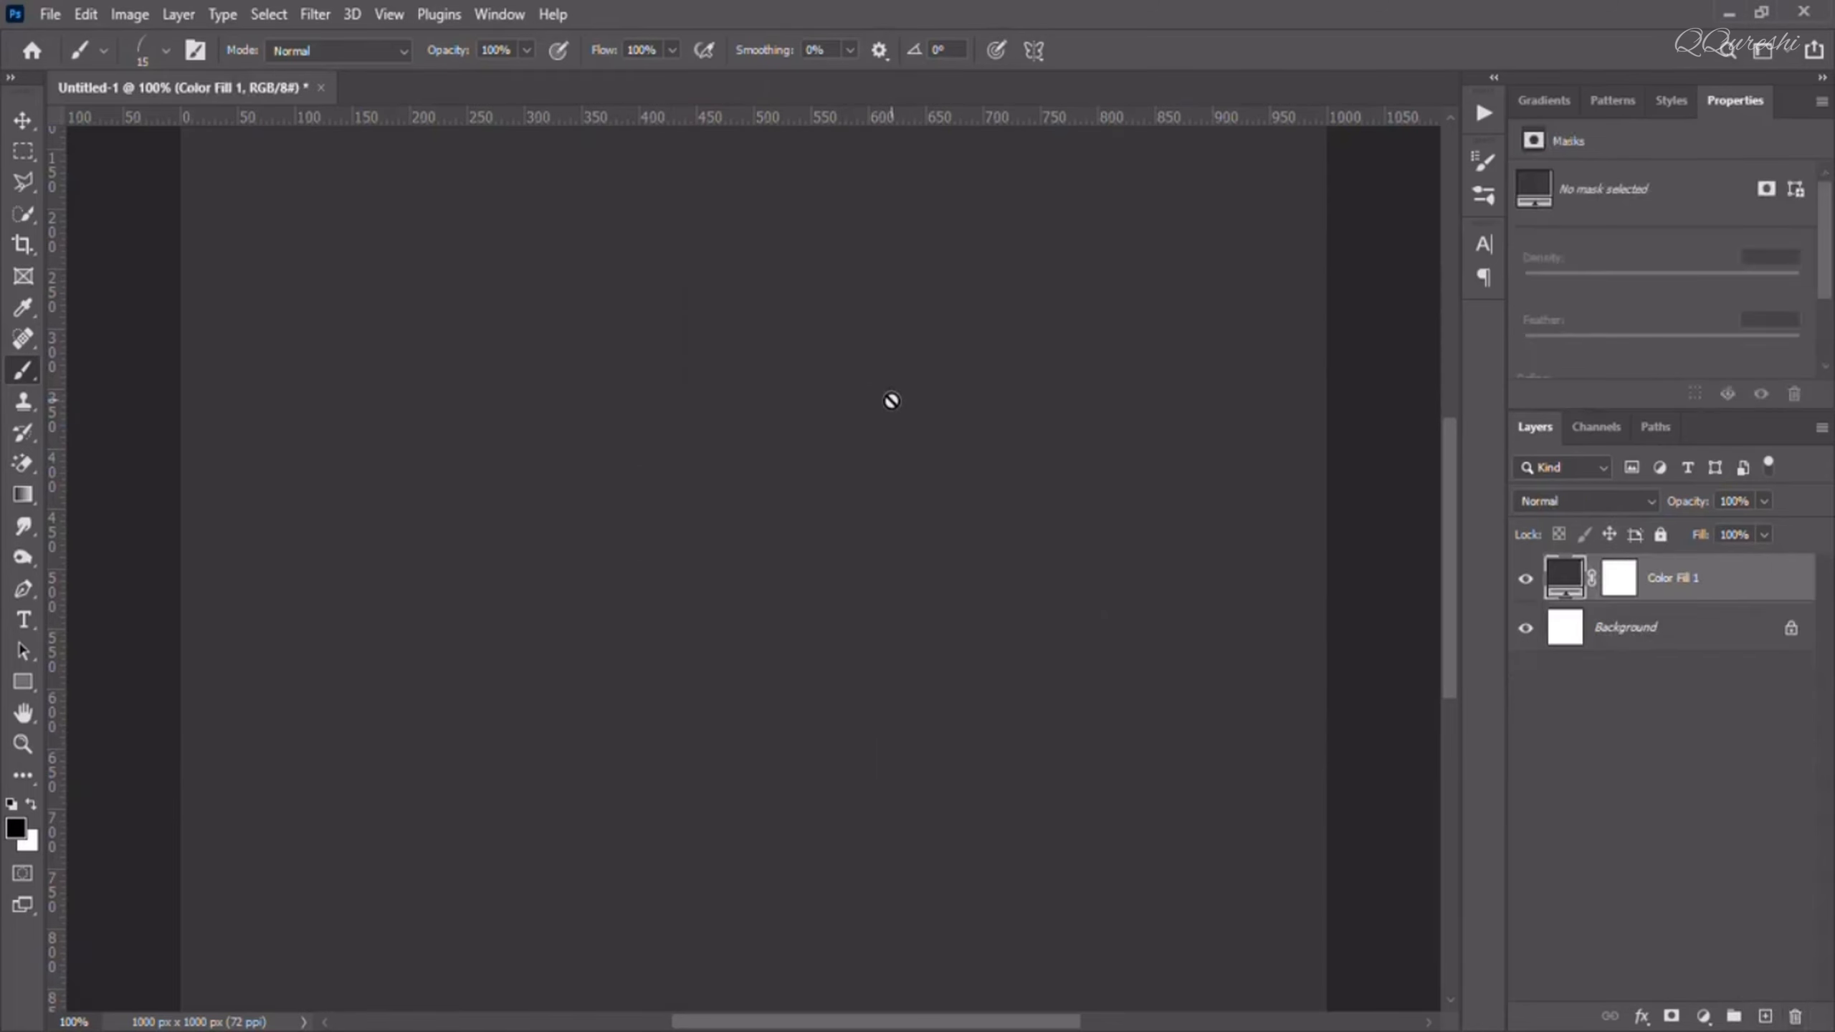
click(1795, 1016)
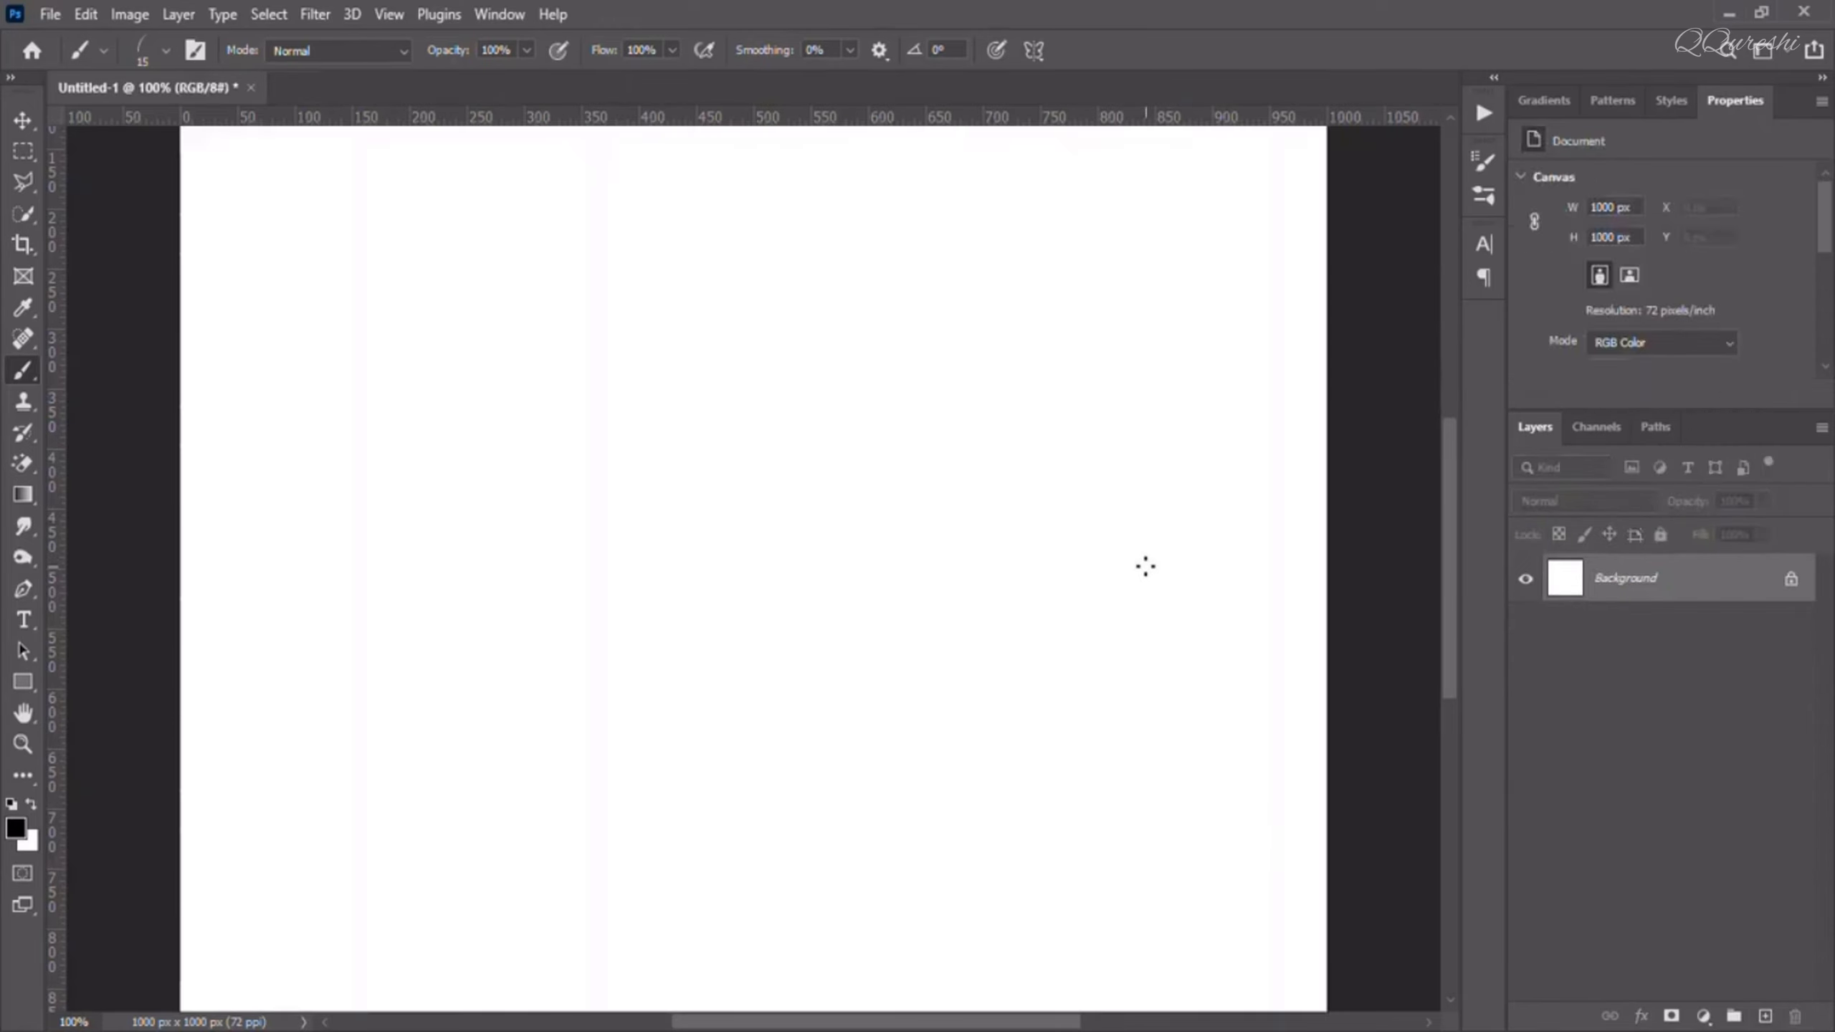
- Add a Solid Color fill layer in dark grey 262626 above the Background
key(ctrl+0)
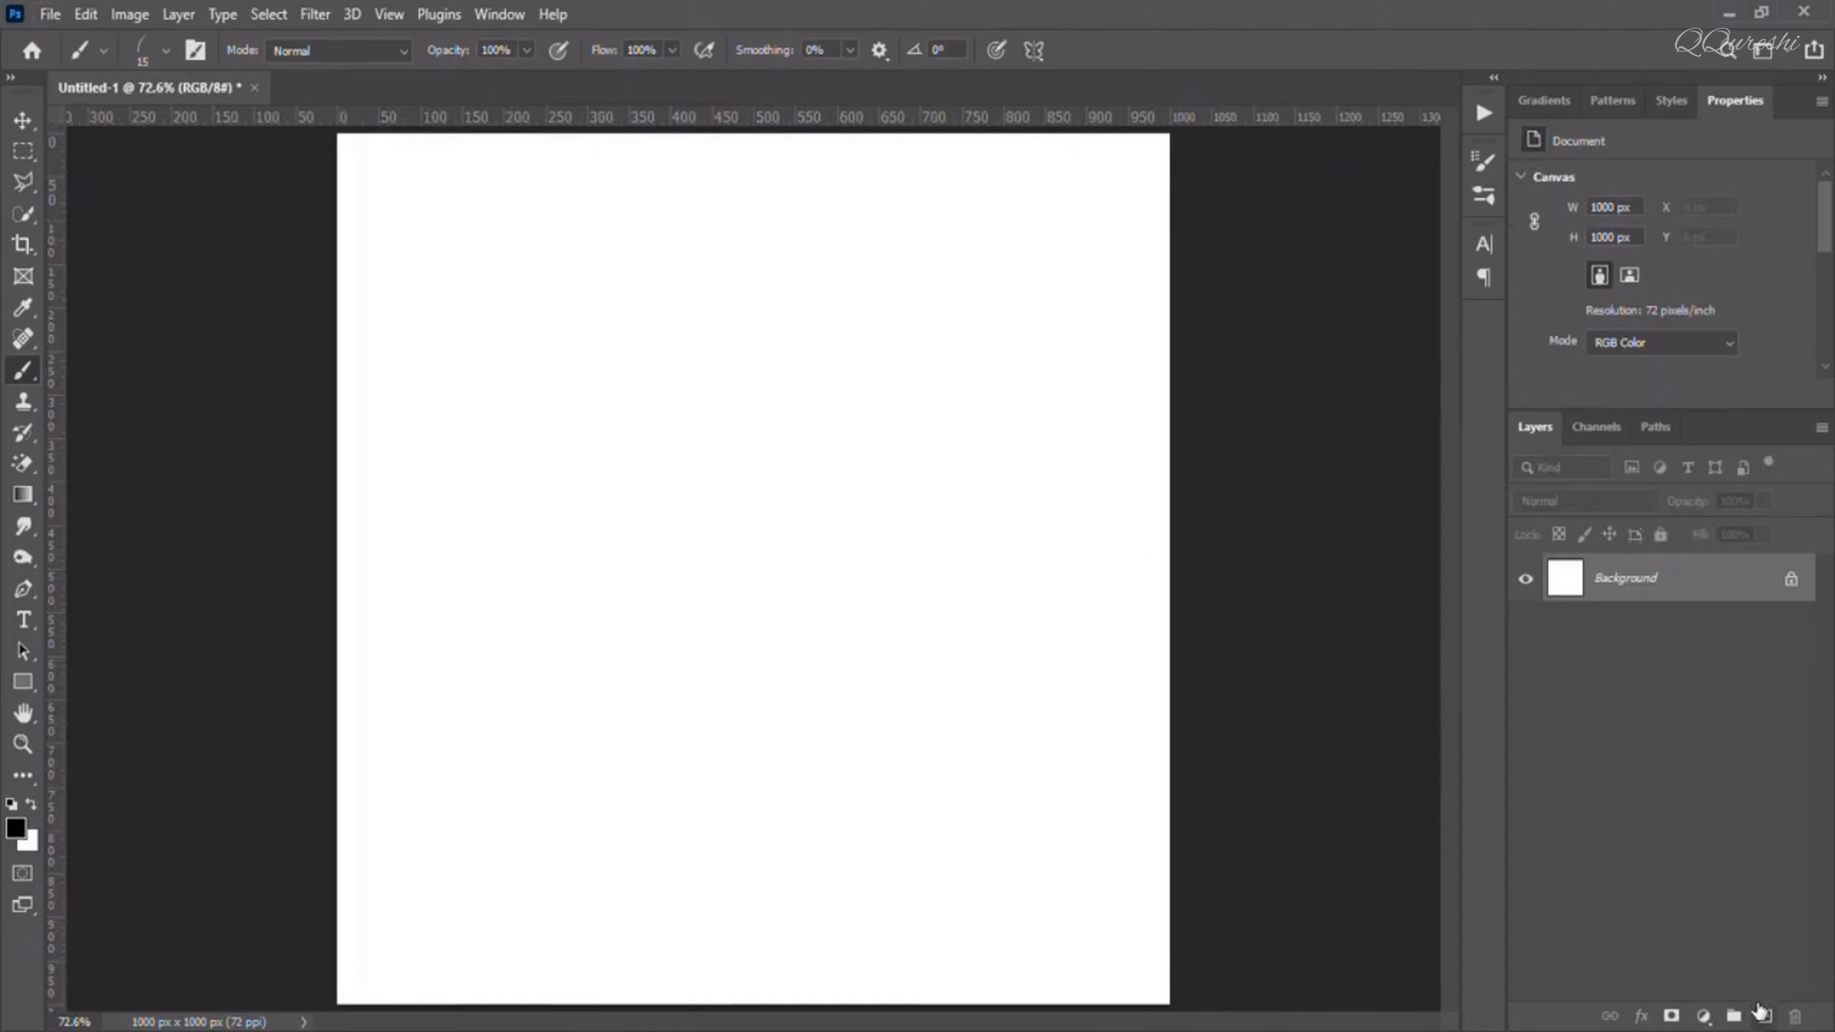
click(1703, 1016)
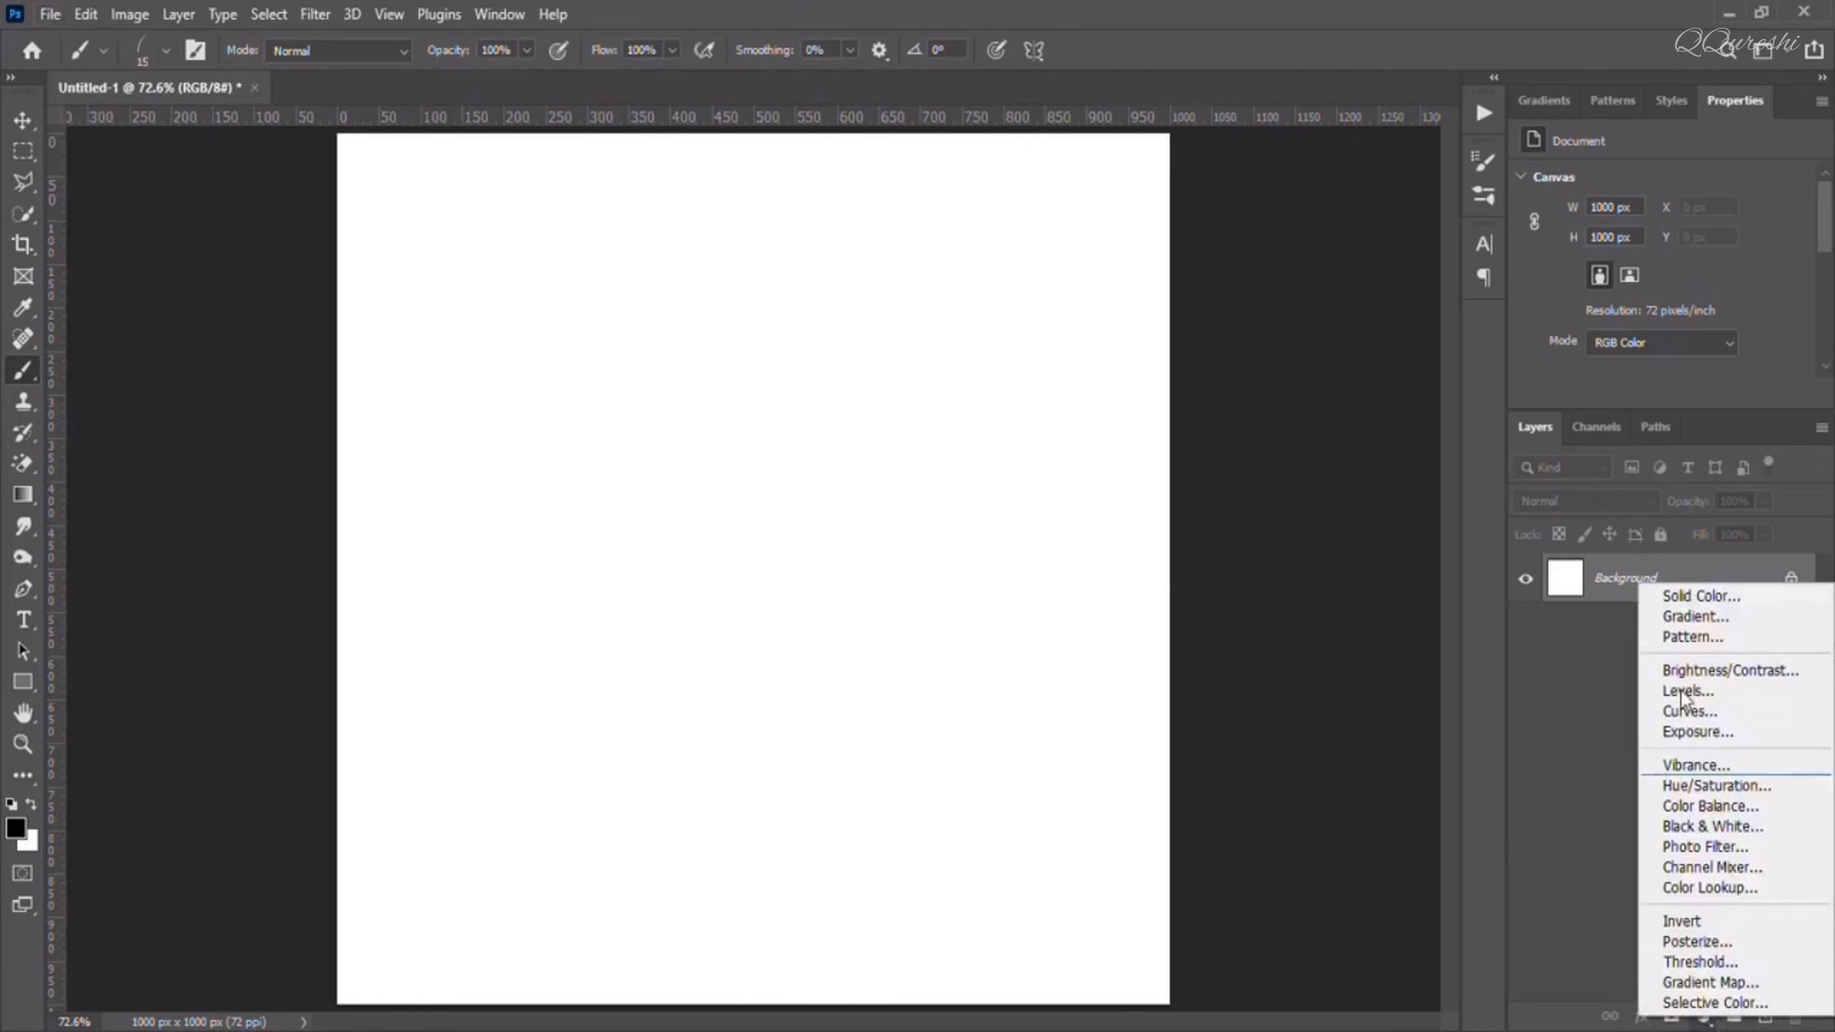
click(1685, 592)
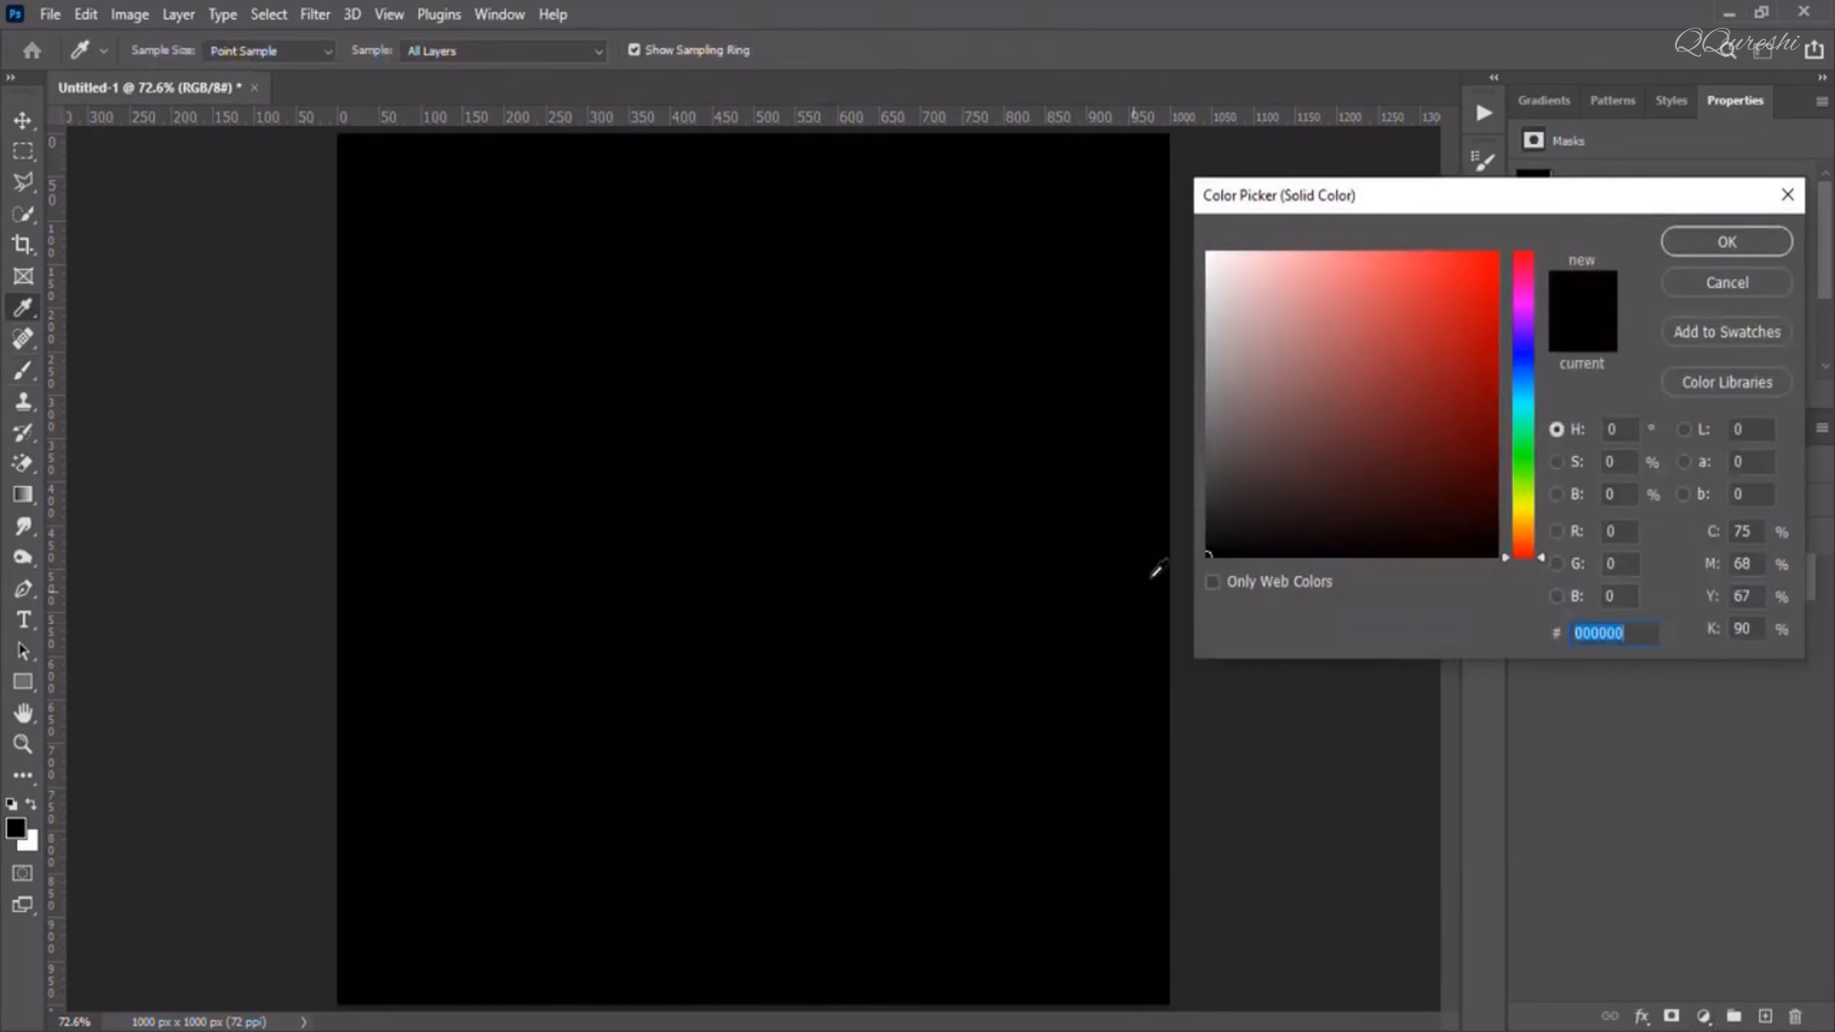
drag(1218, 515, 1208, 511)
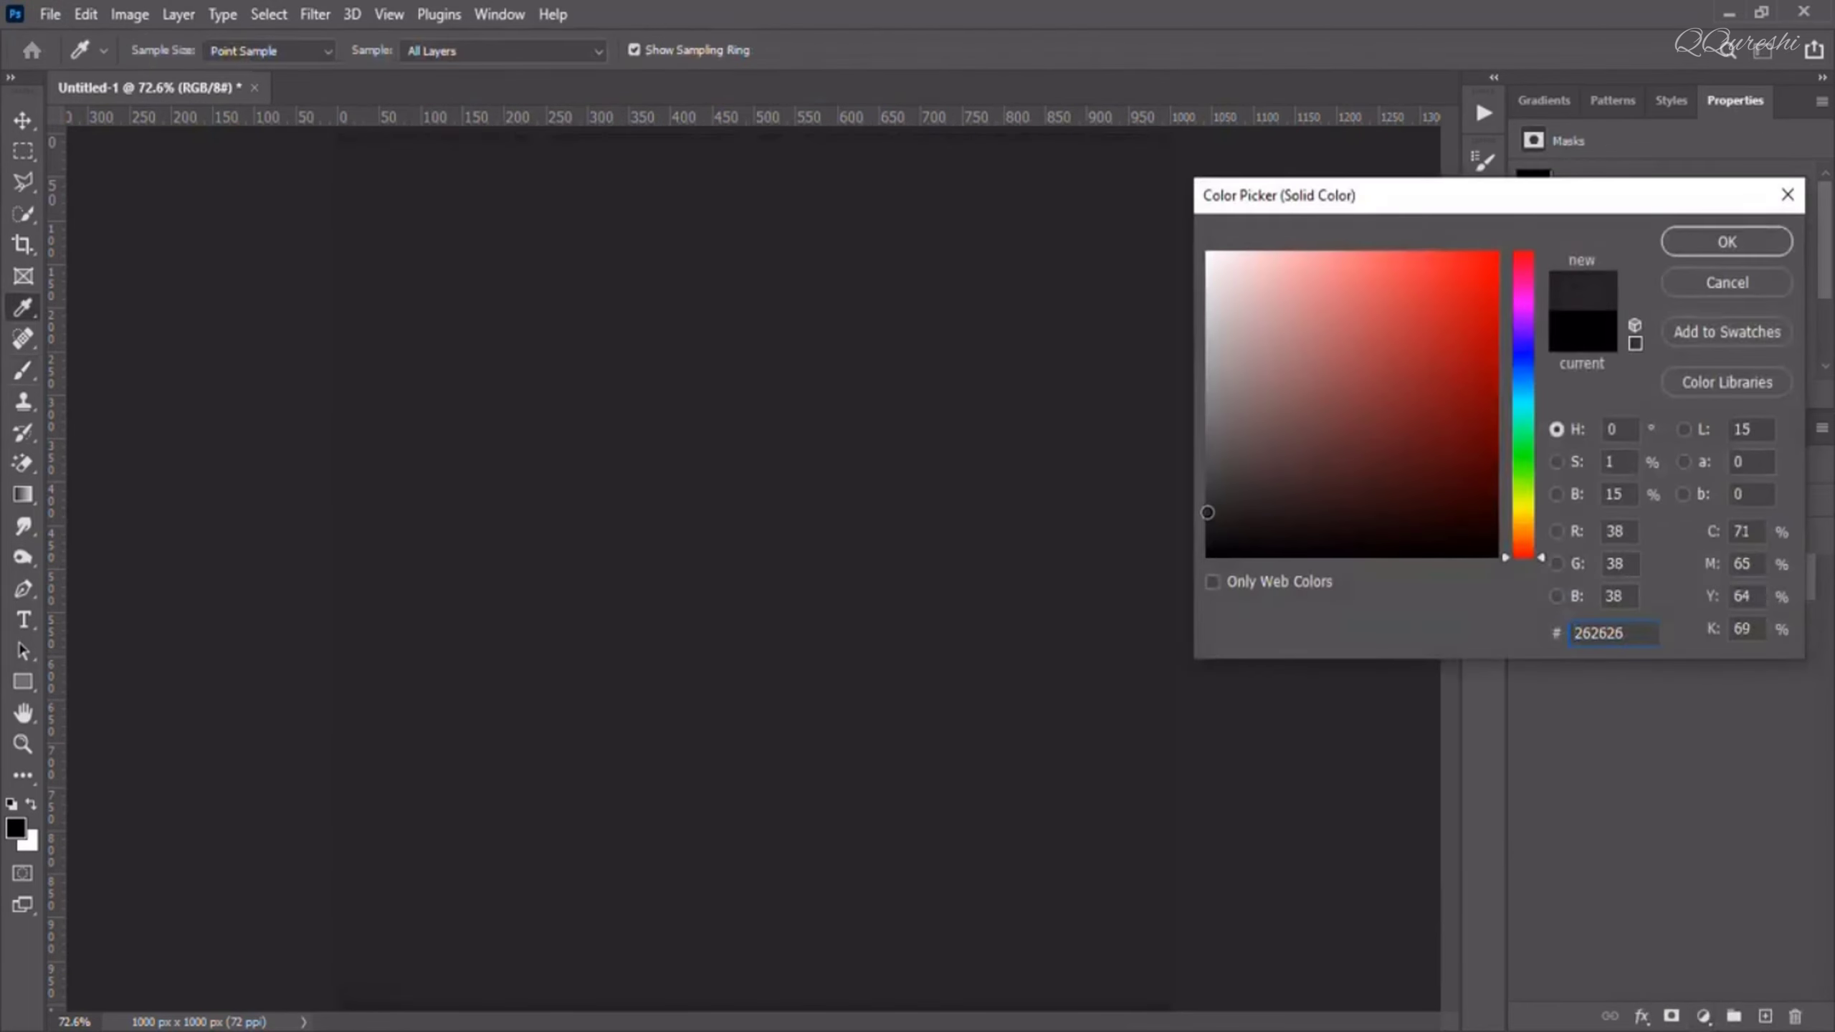
click(1720, 246)
key(b)
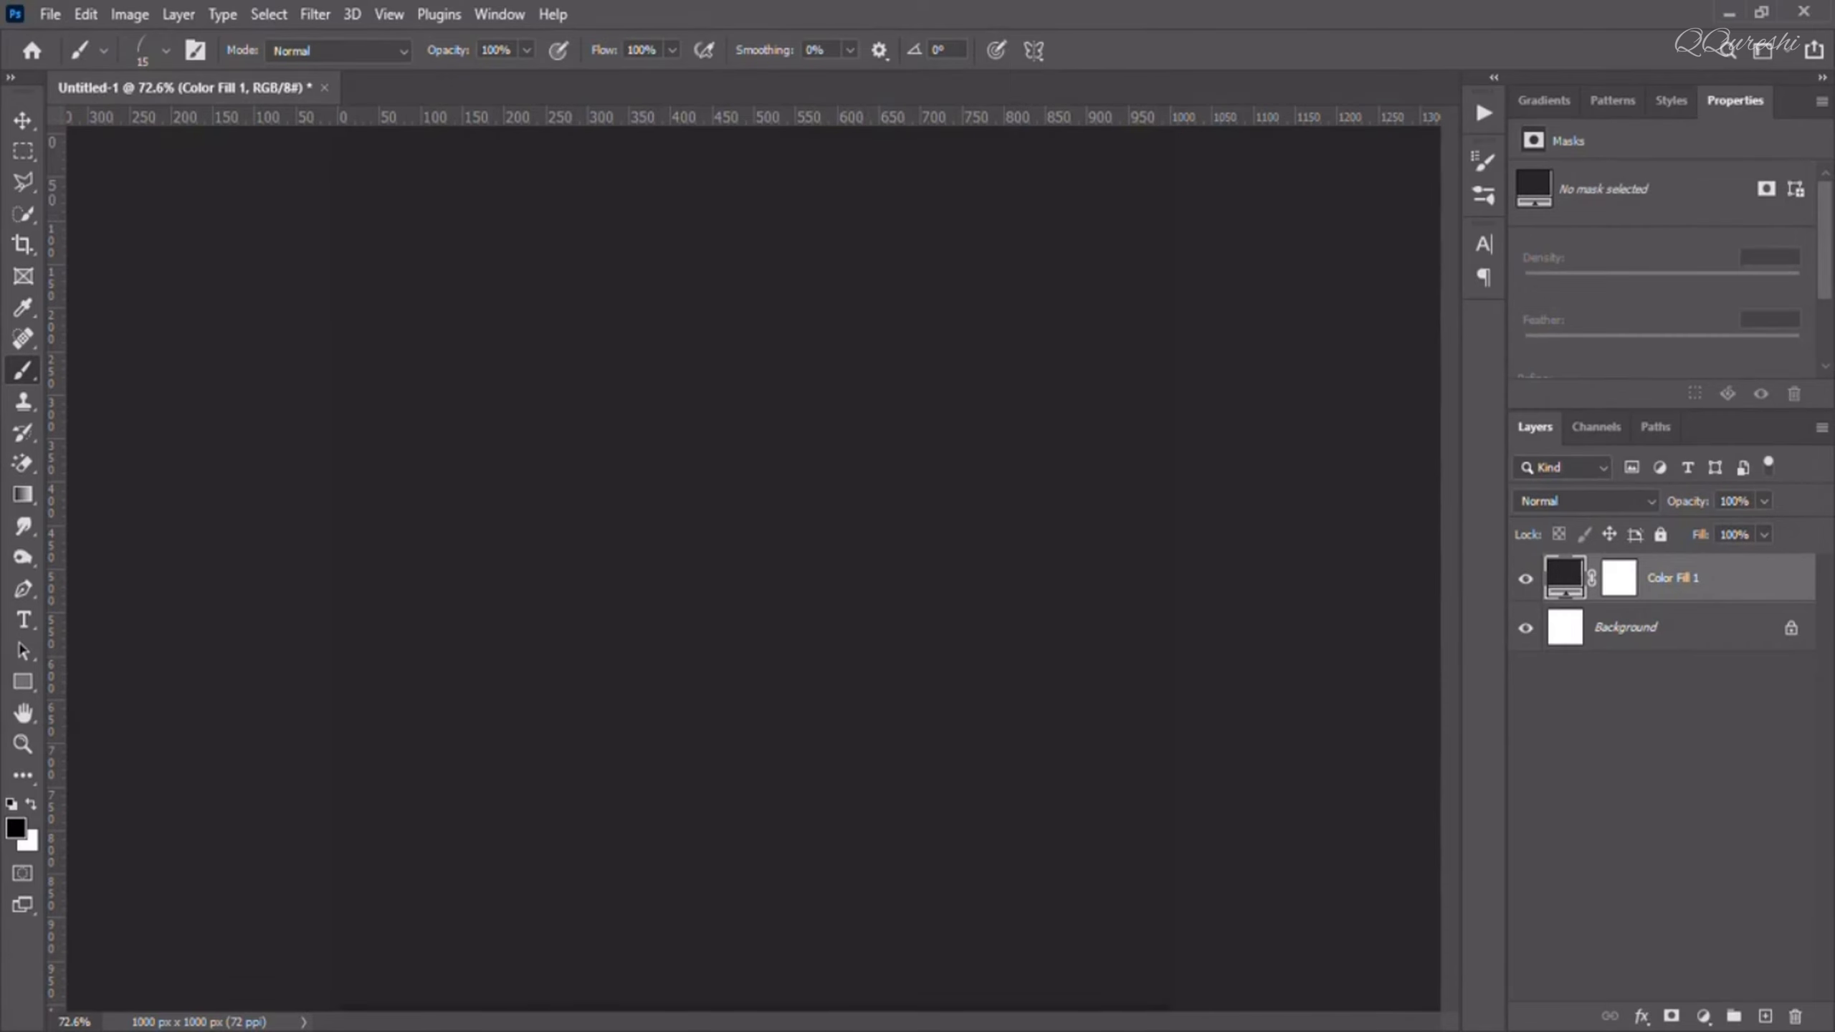
- Place the untitled_15 PDF lettering as a smart object and scale it up to about 600%
key(alt+Tab)
drag(994, 609, 737, 668)
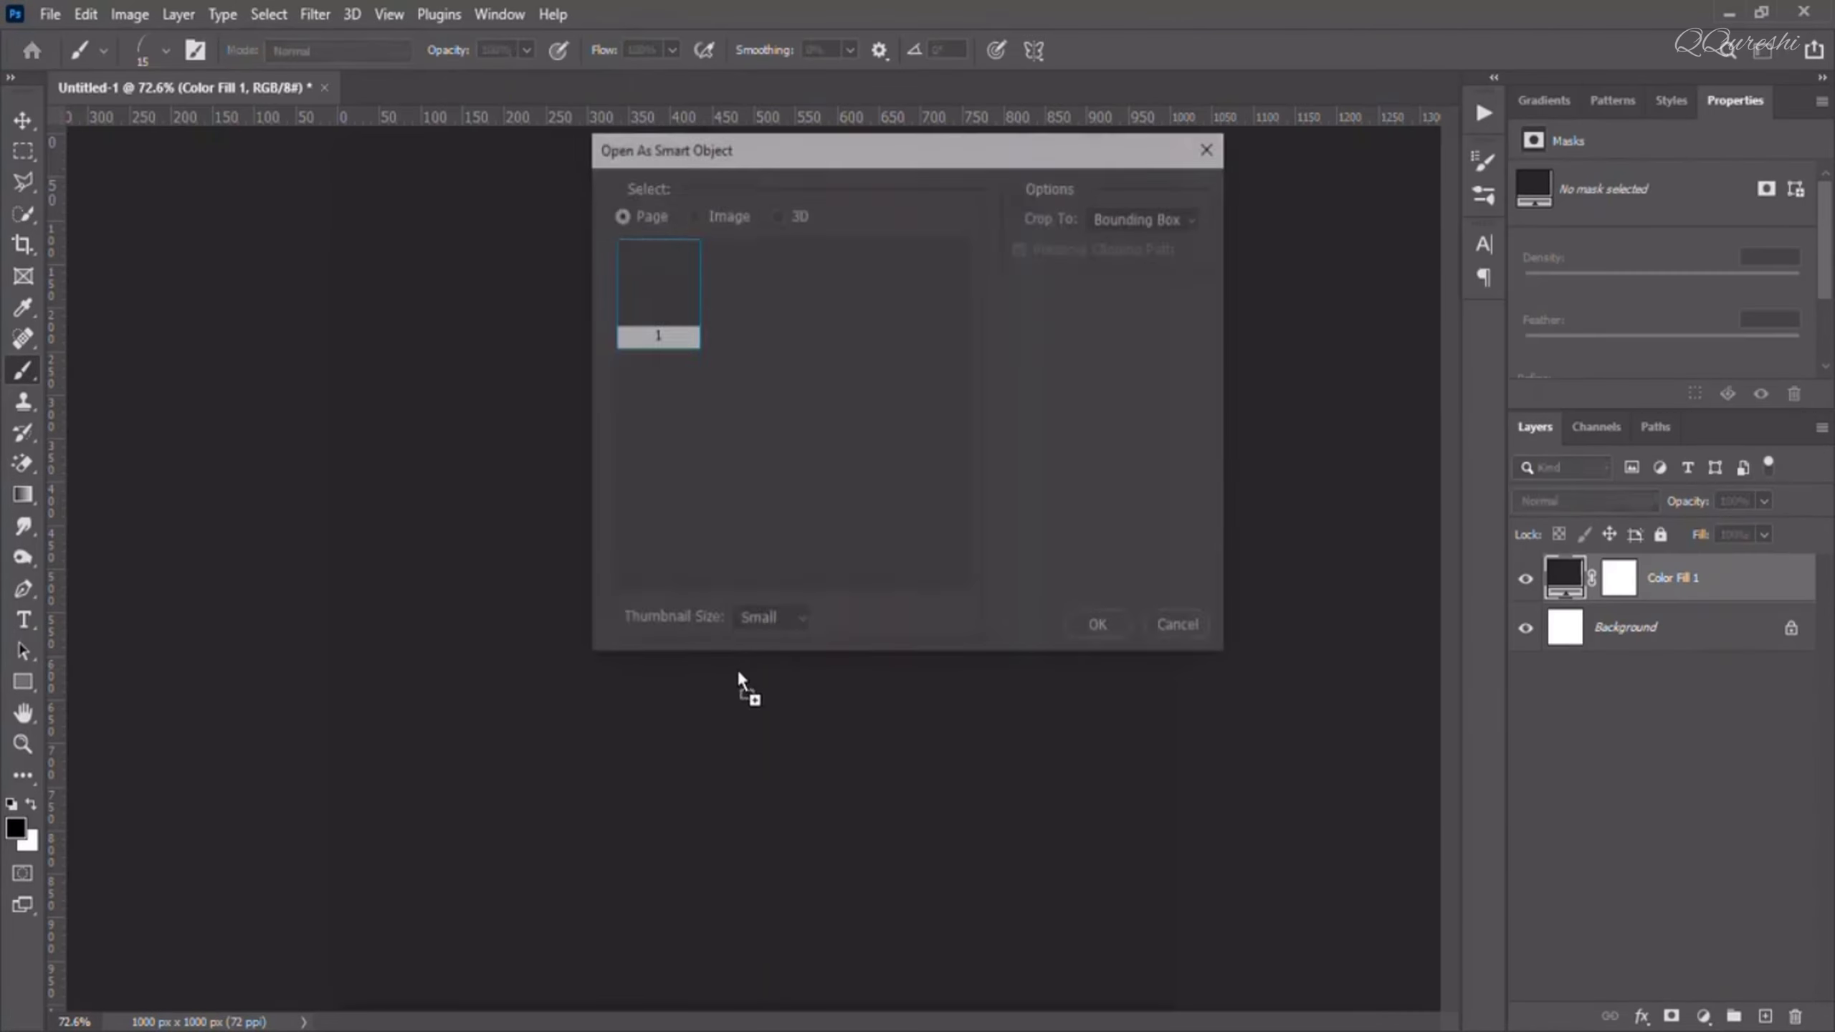
click(1103, 629)
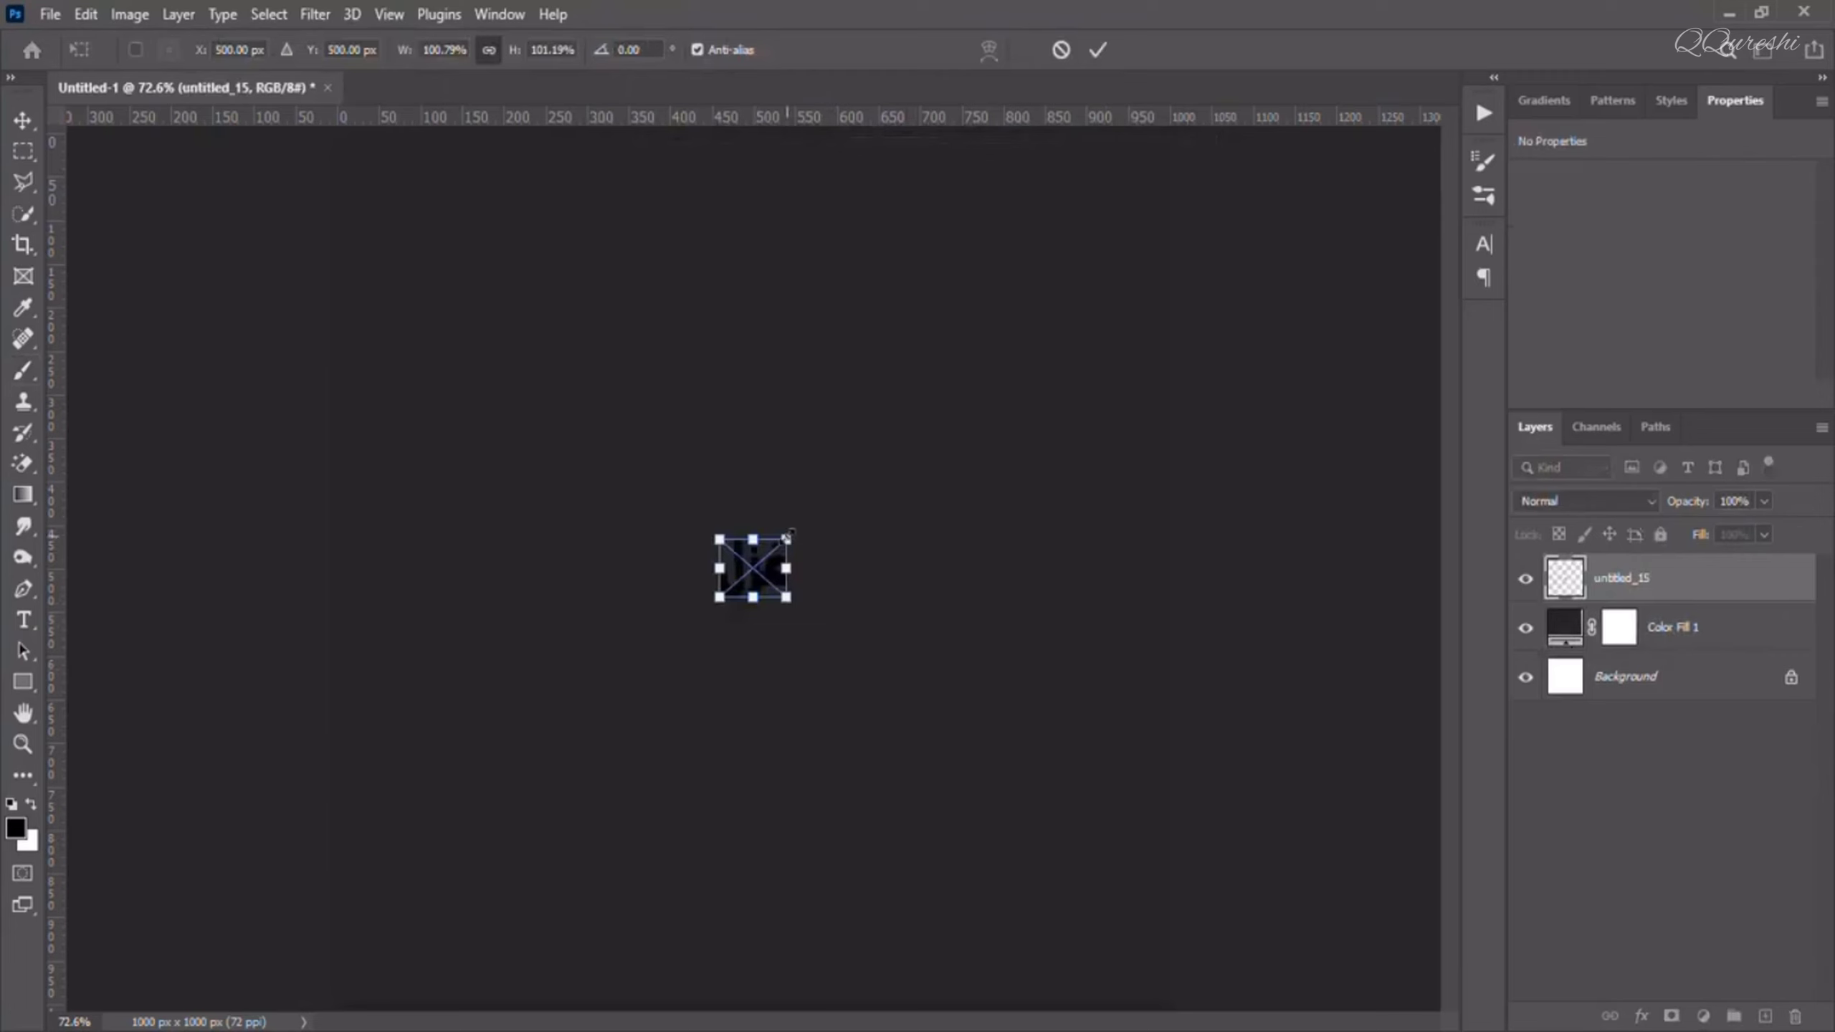
drag(787, 538, 955, 392)
key(Return)
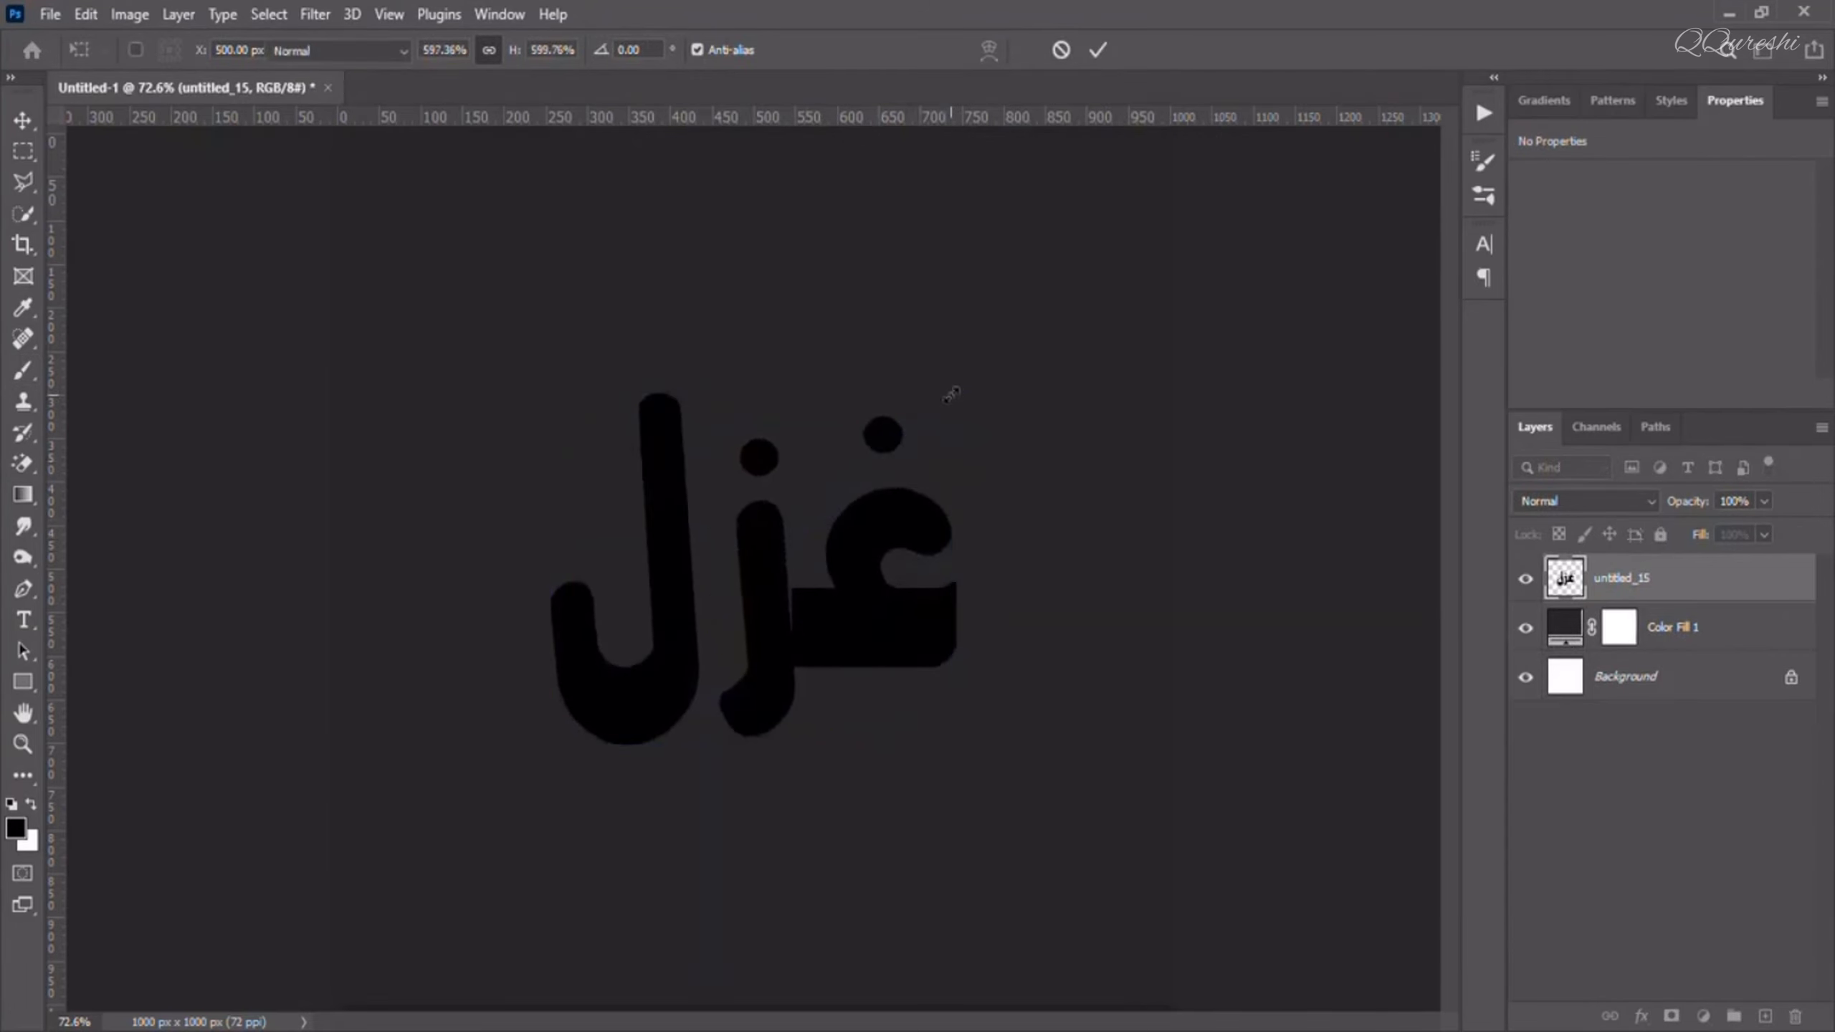
- Move the lettering up to a Y position of 256 px, keeping X at 257 px
key(b)
key(v)
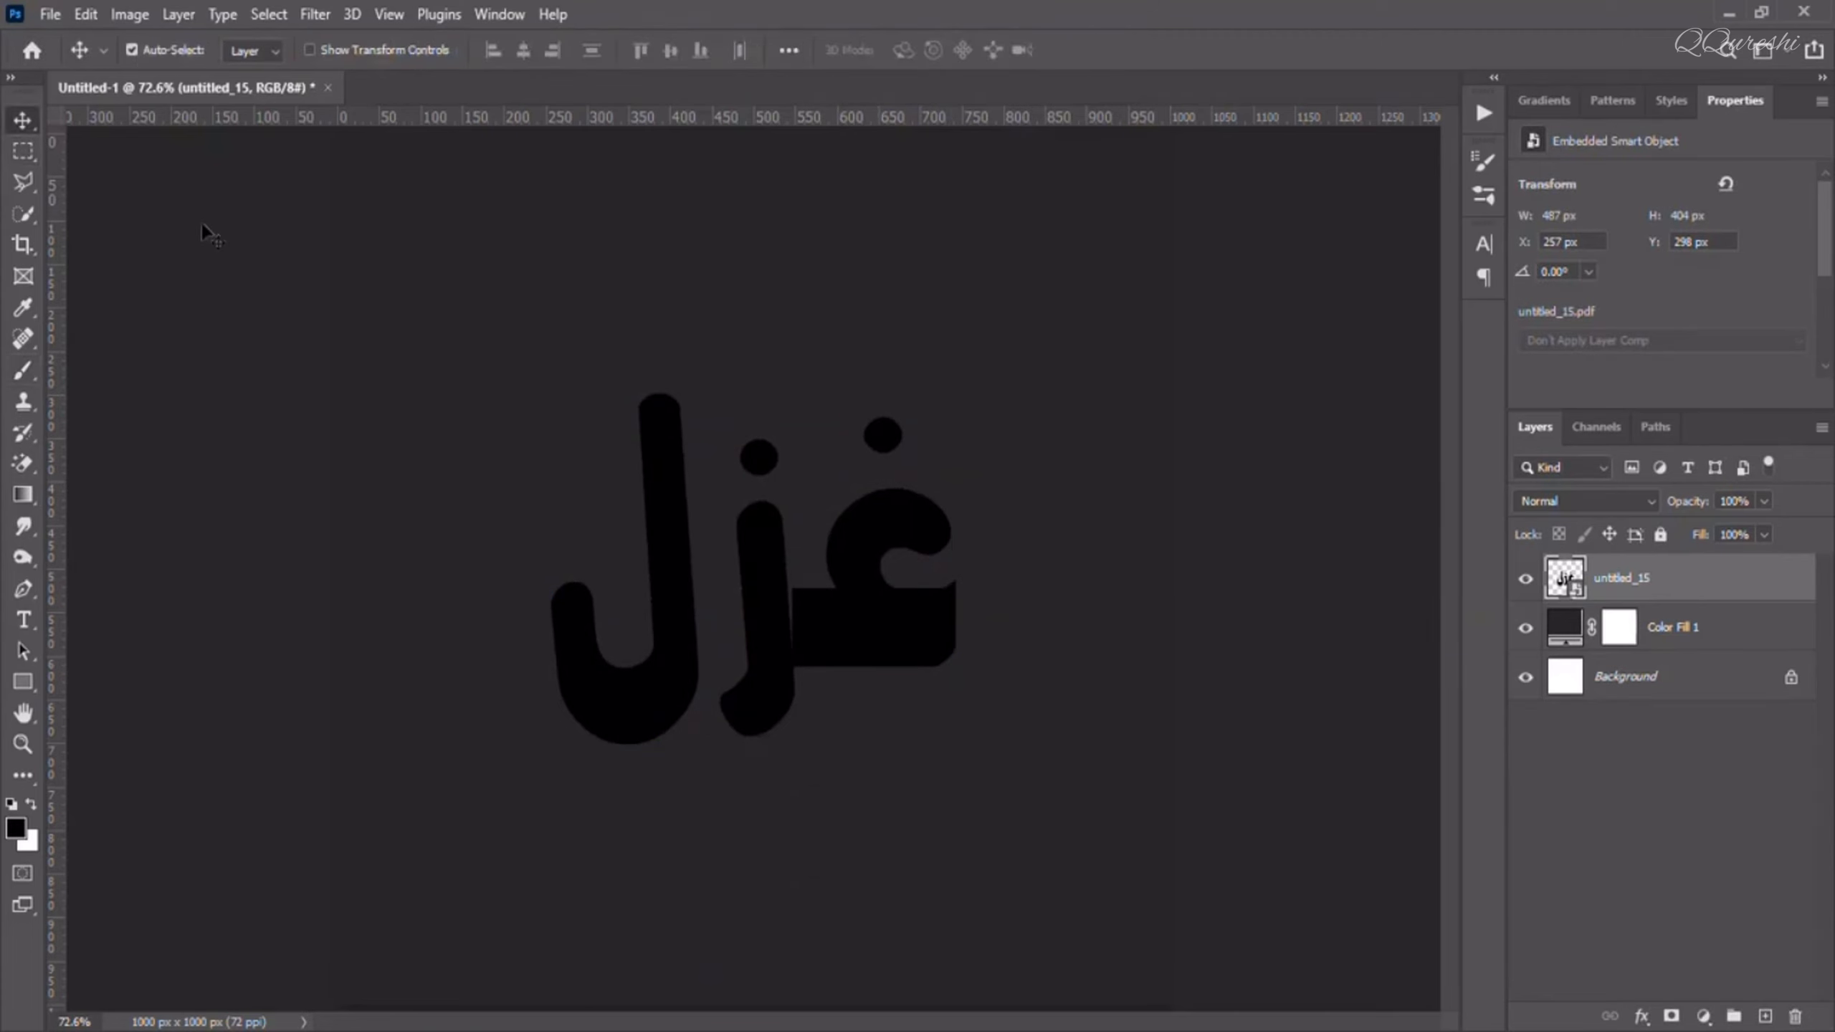
drag(867, 608, 867, 587)
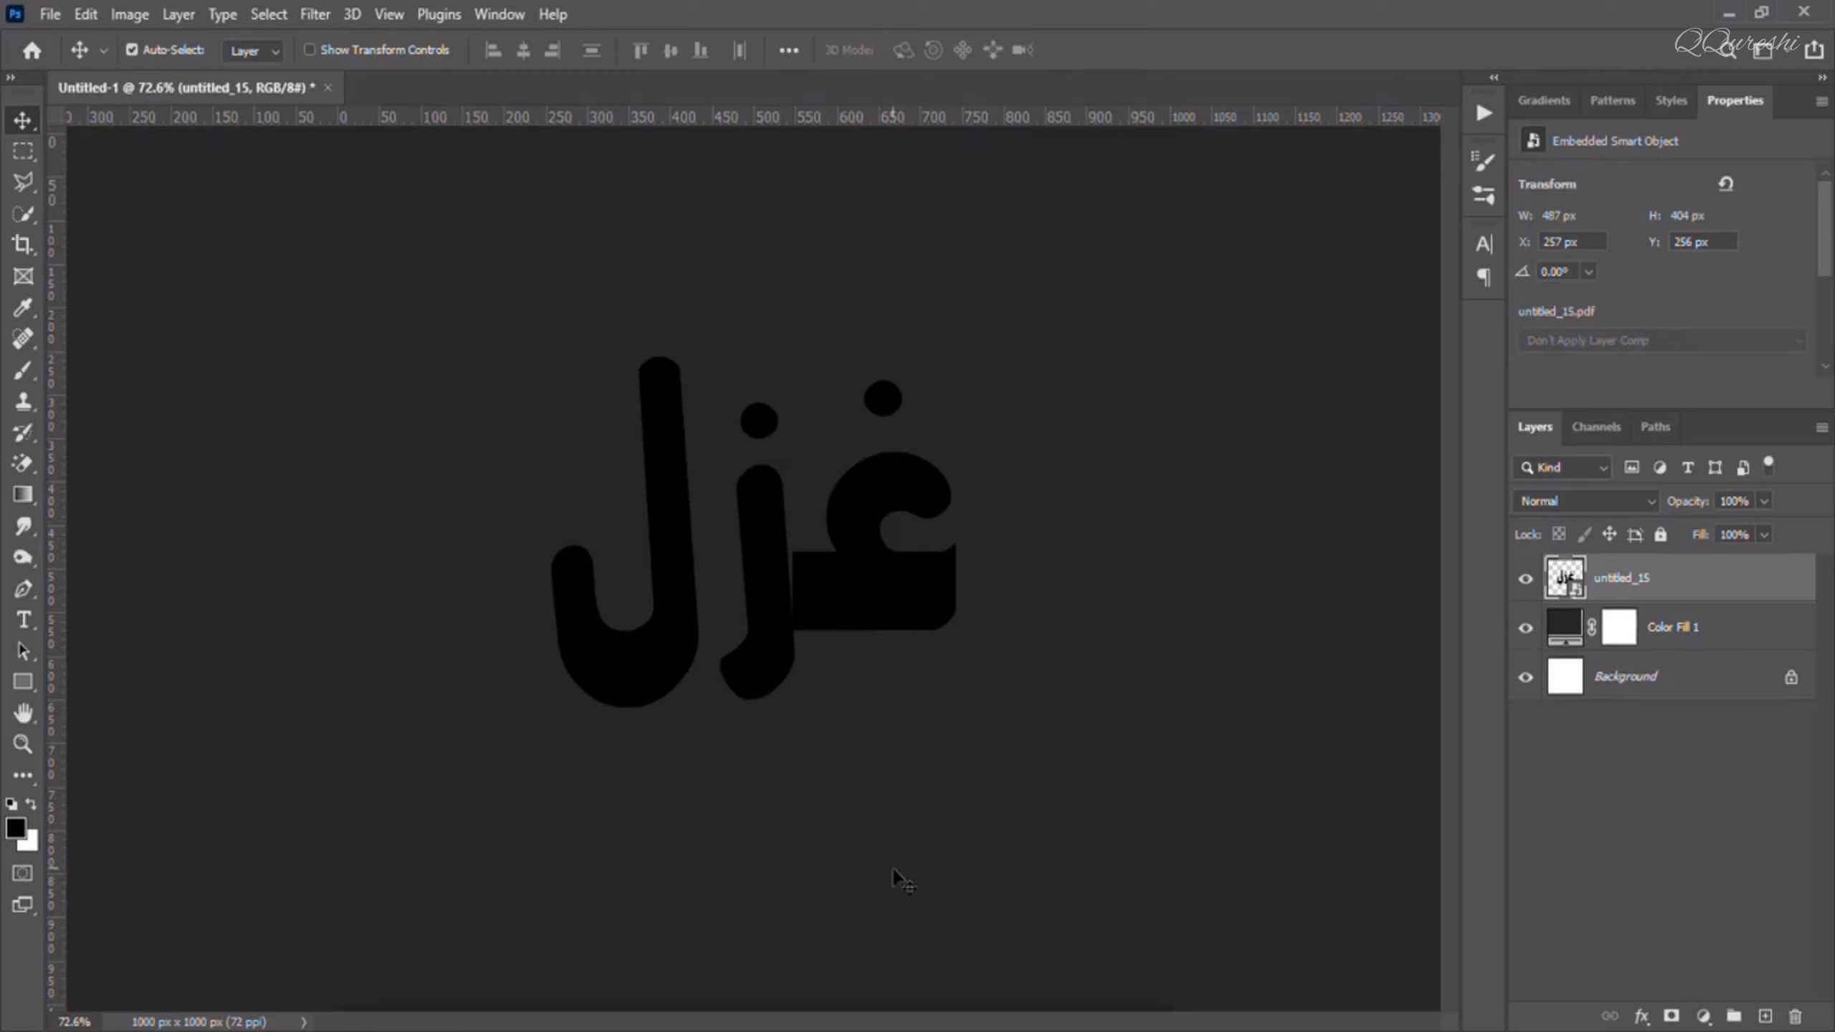
- Place fur1.jpg as an embedded image above the lettering and scale it to about 30%
click(48, 14)
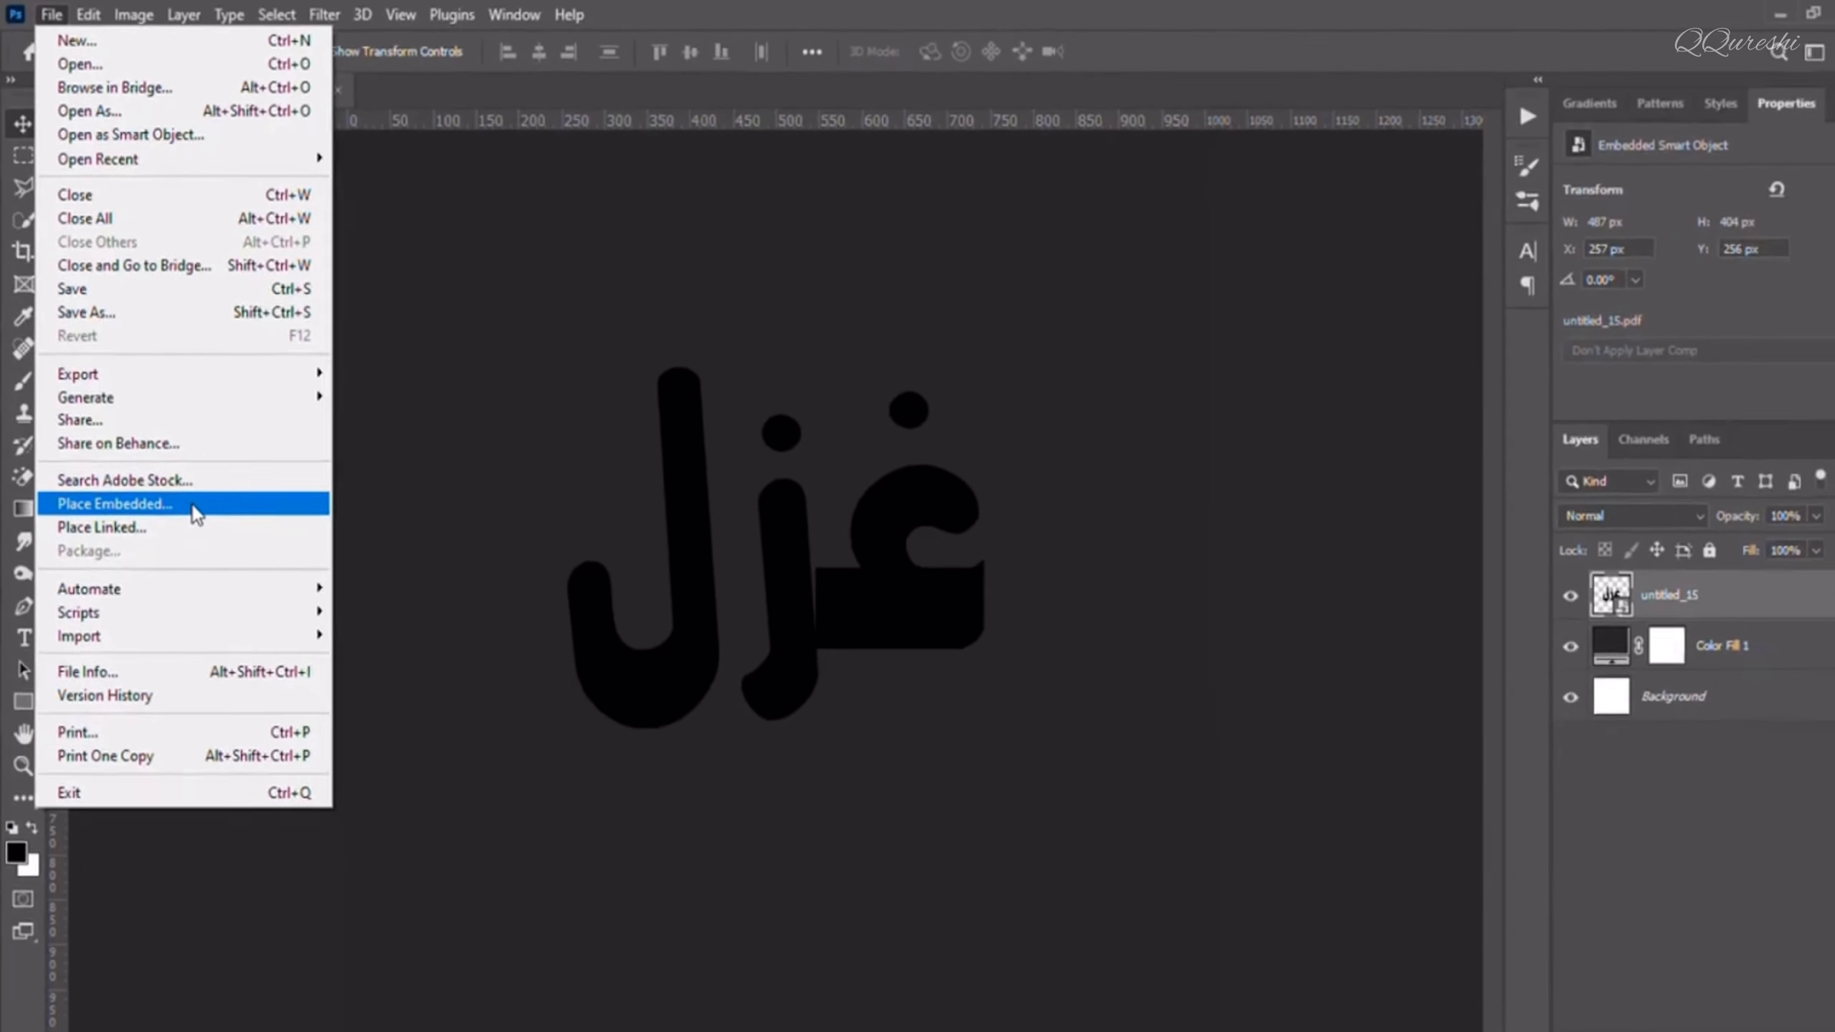
click(286, 751)
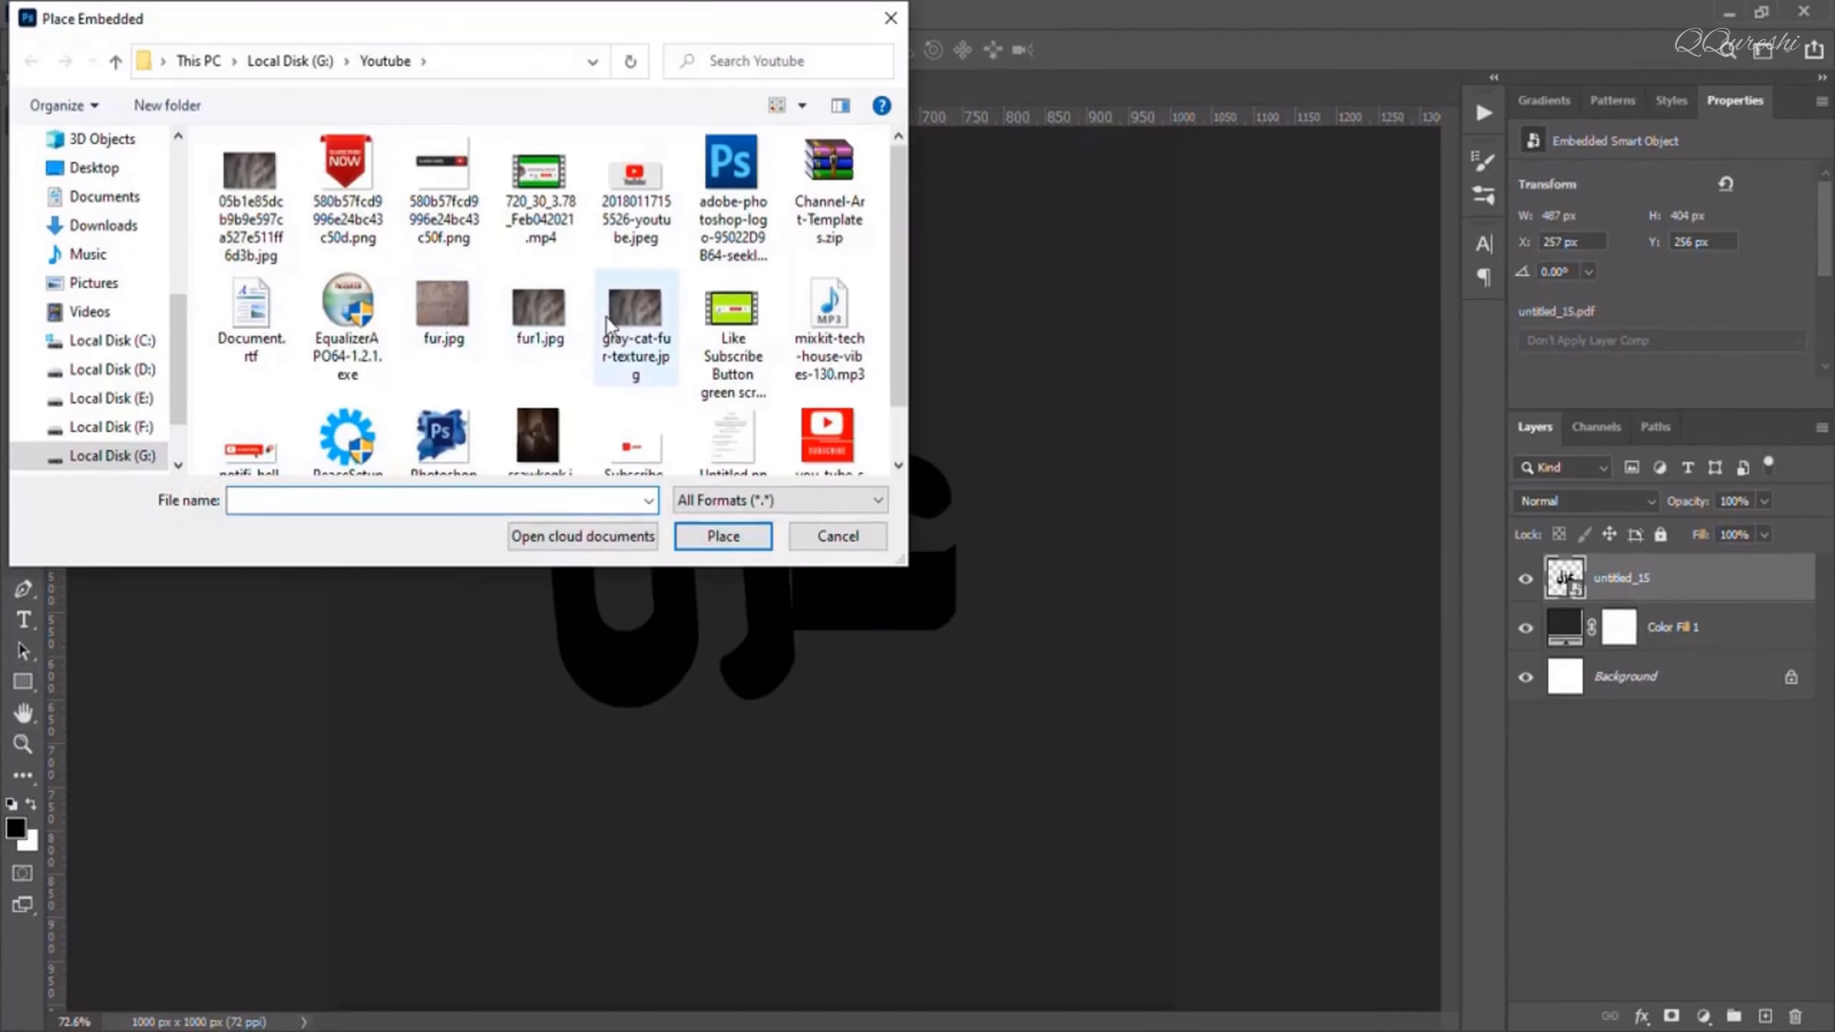
click(542, 313)
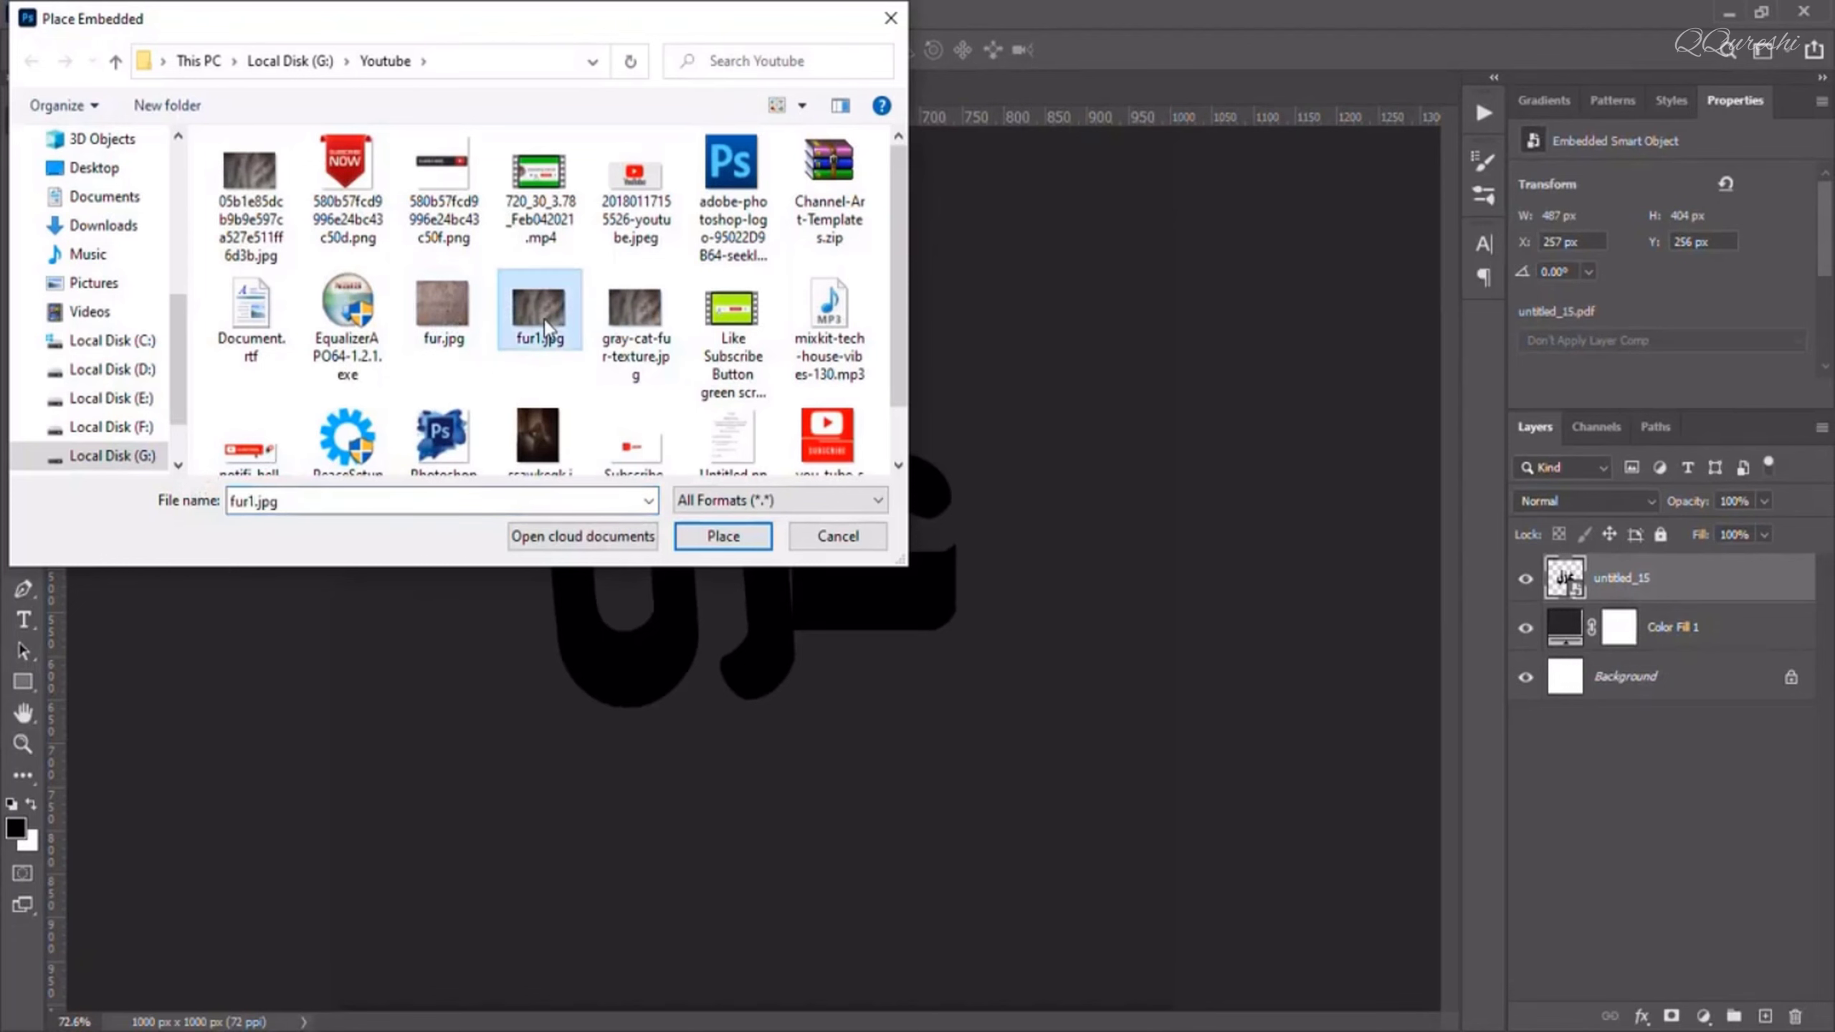
click(723, 536)
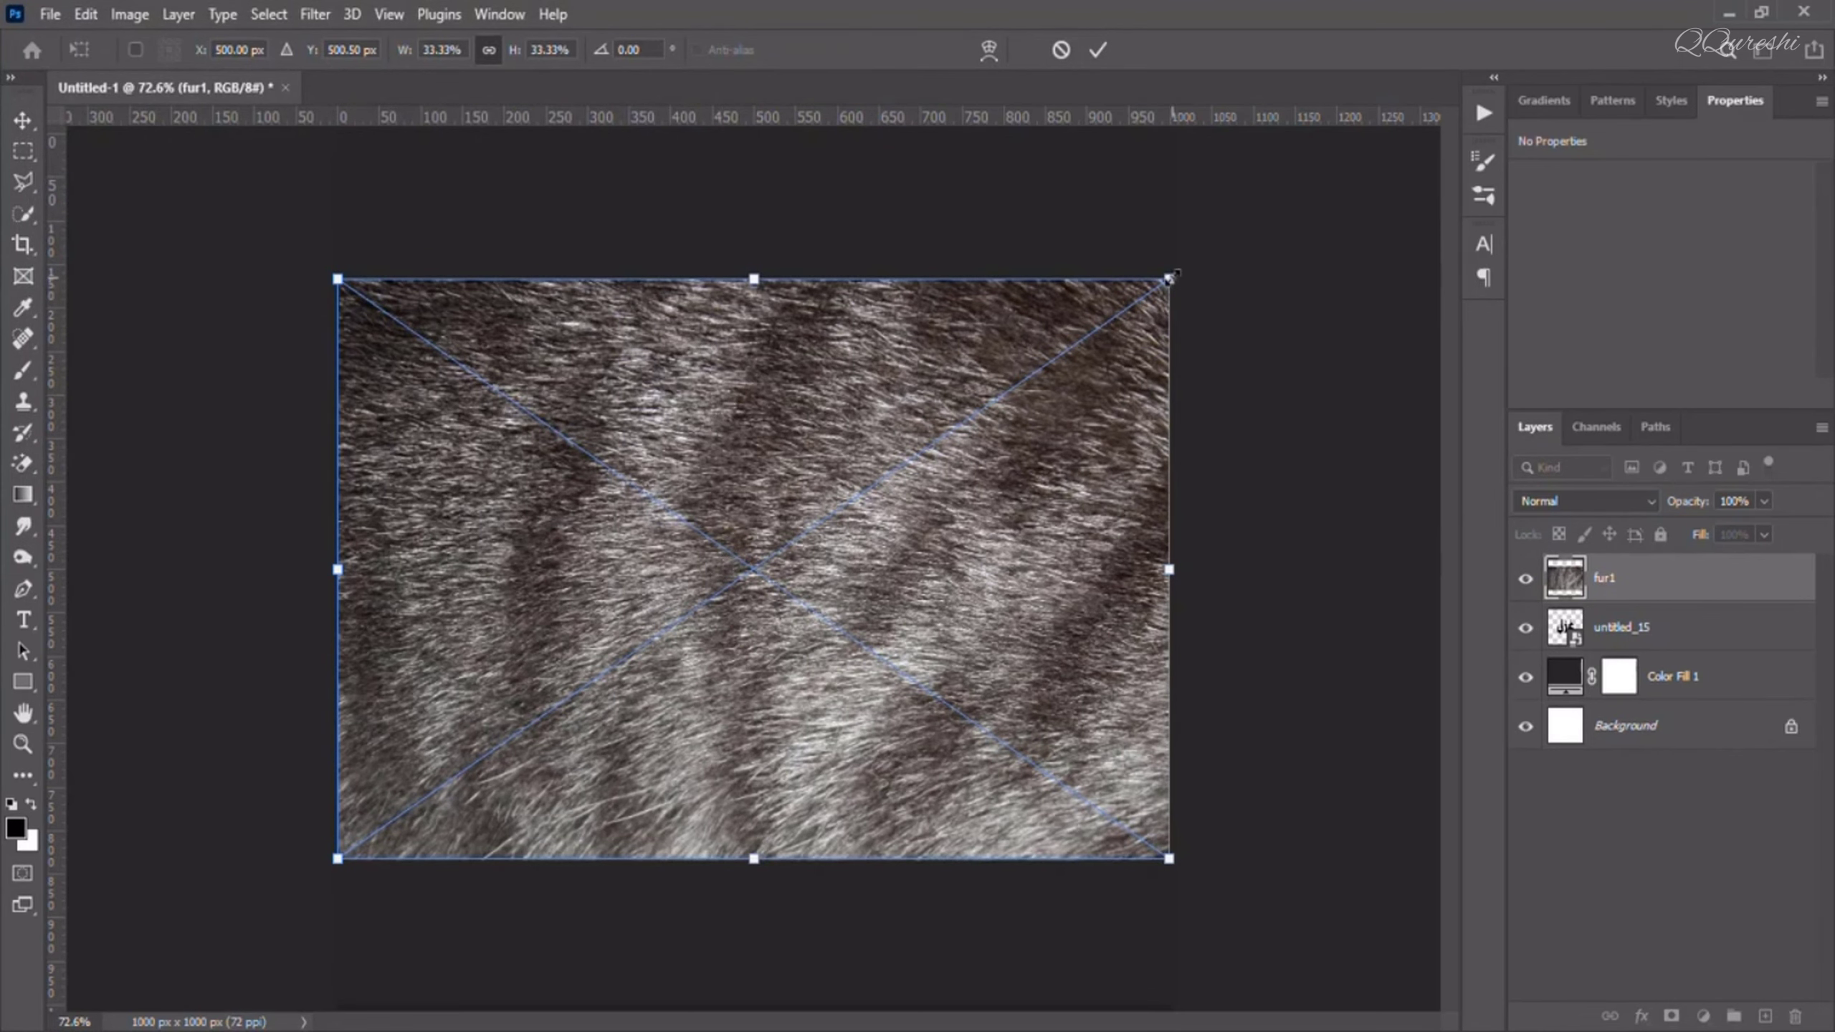
drag(1168, 278, 1130, 306)
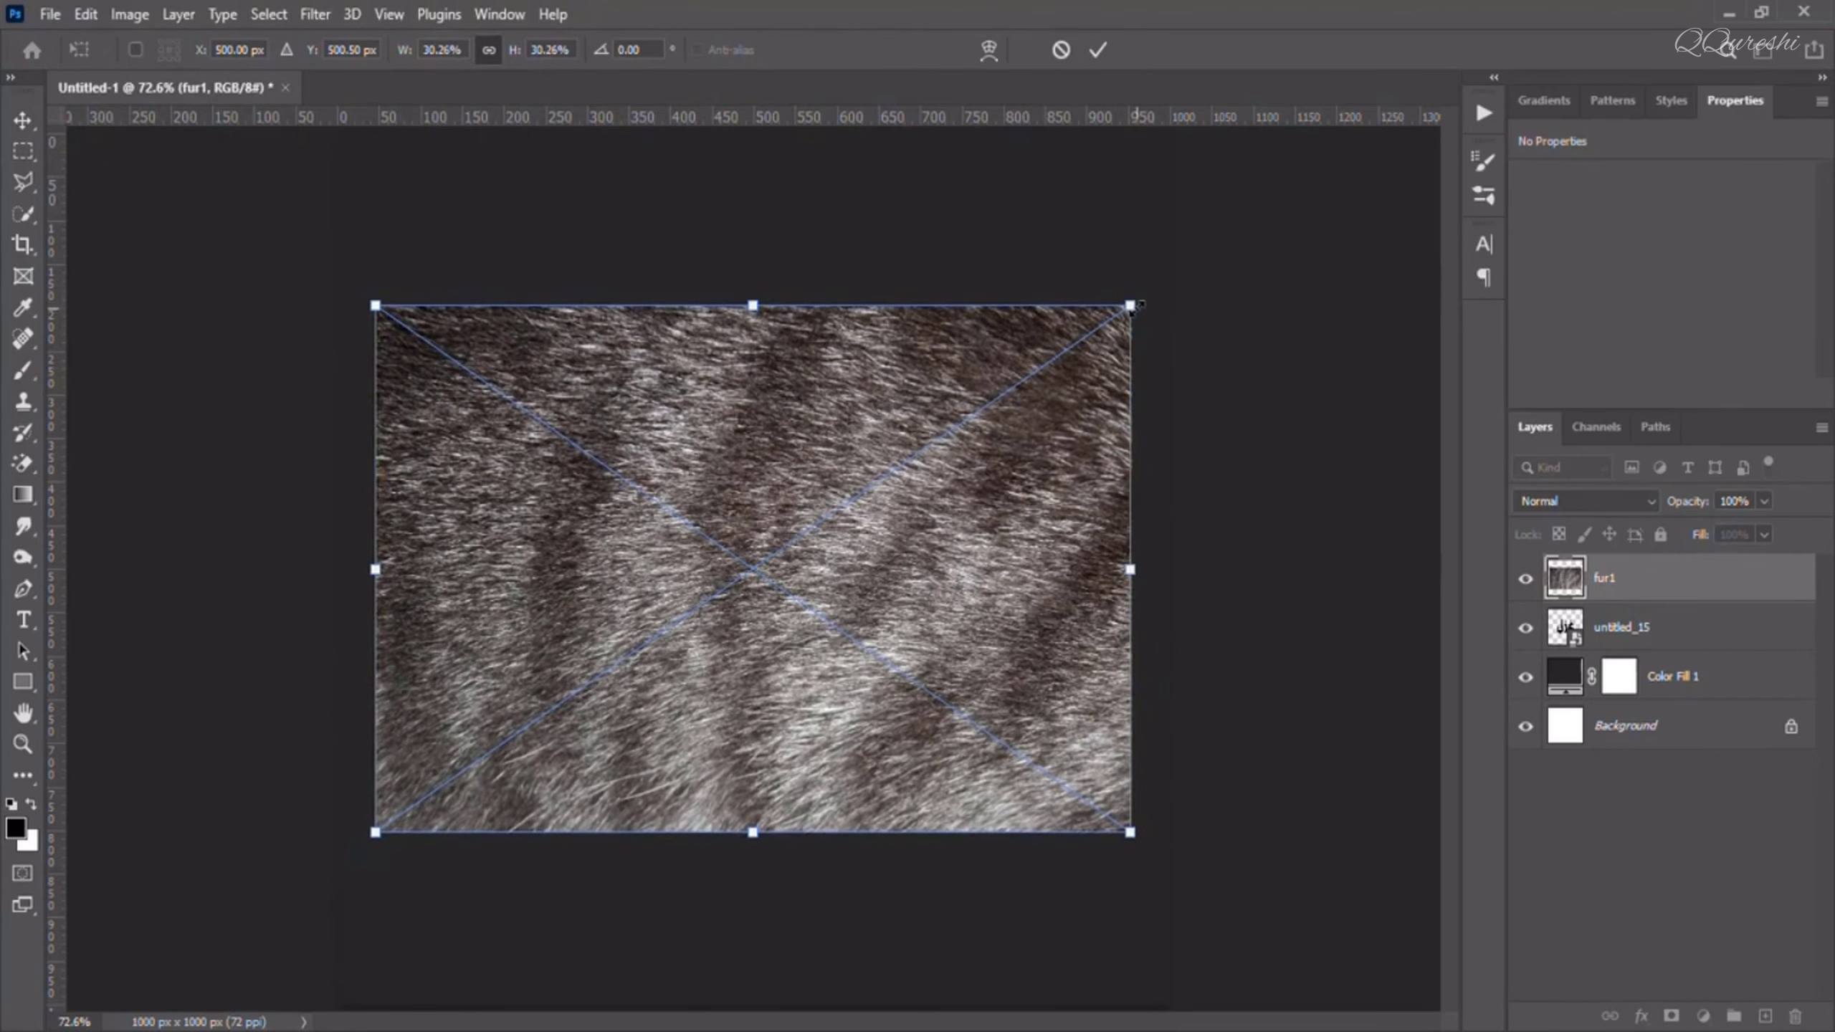
key(Return)
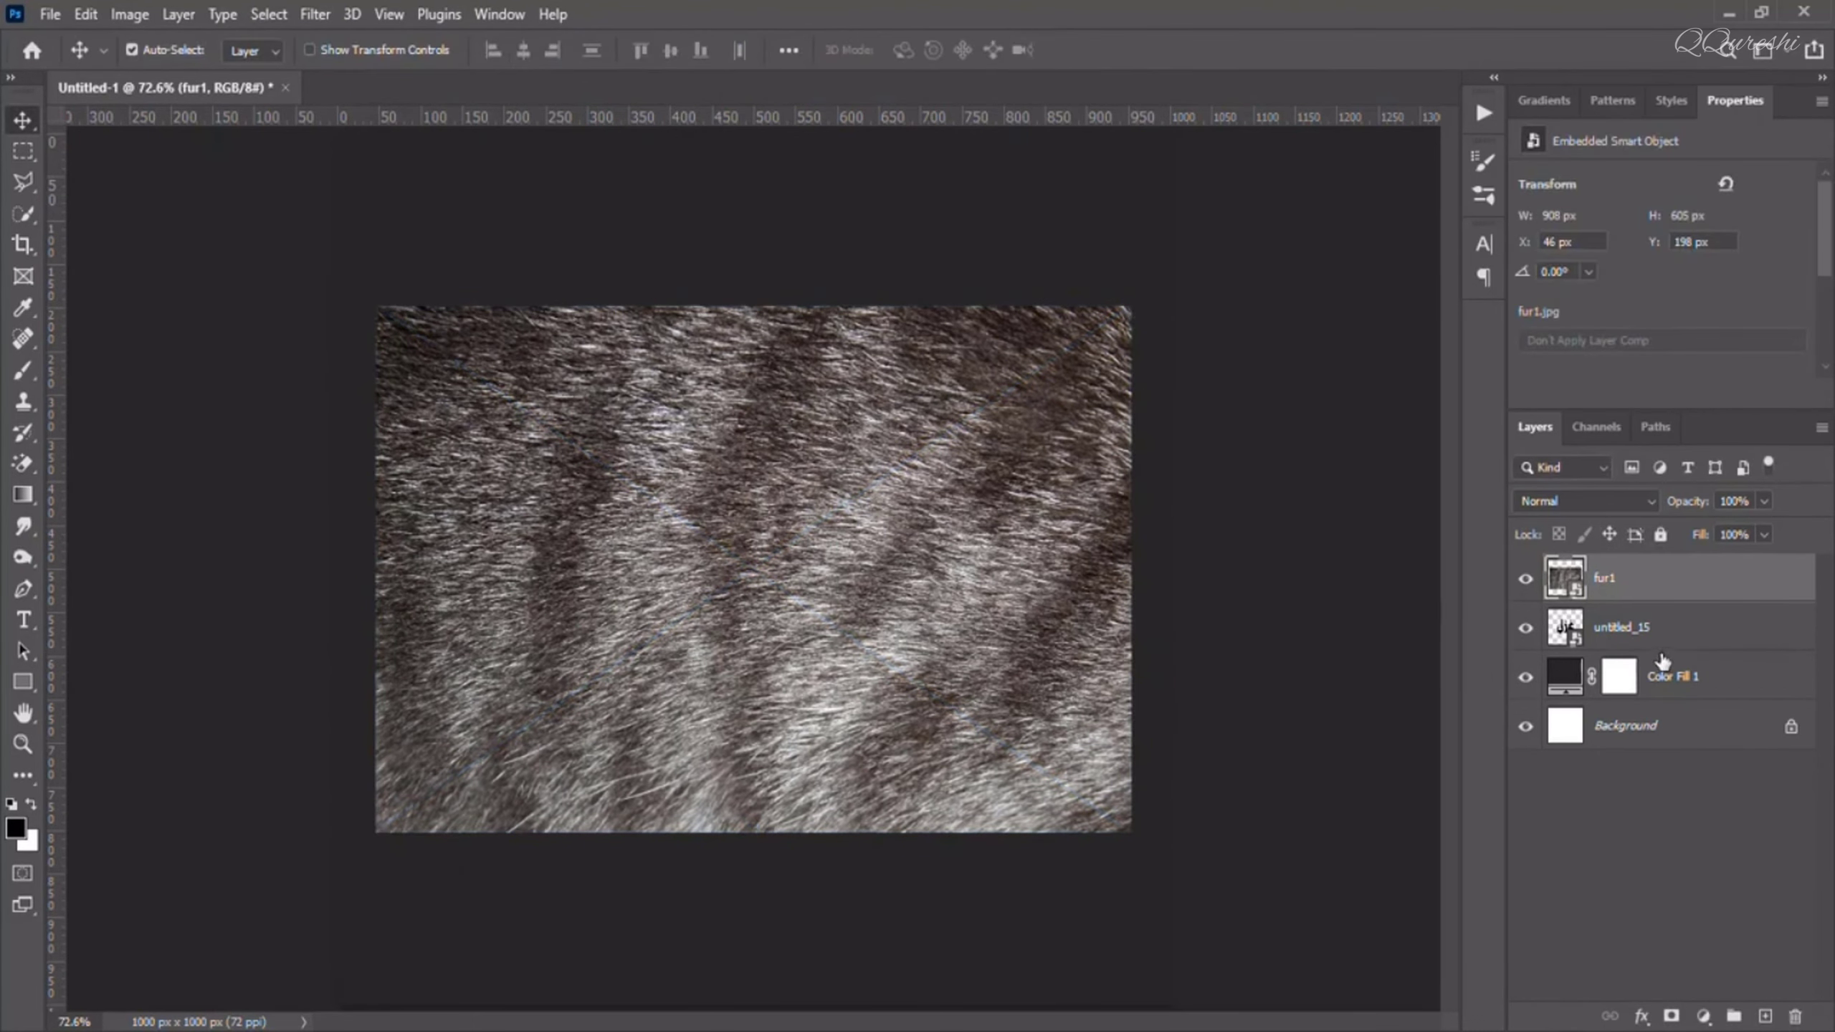
- Rasterize the fur1 layer and duplicate it
right_click(1623, 578)
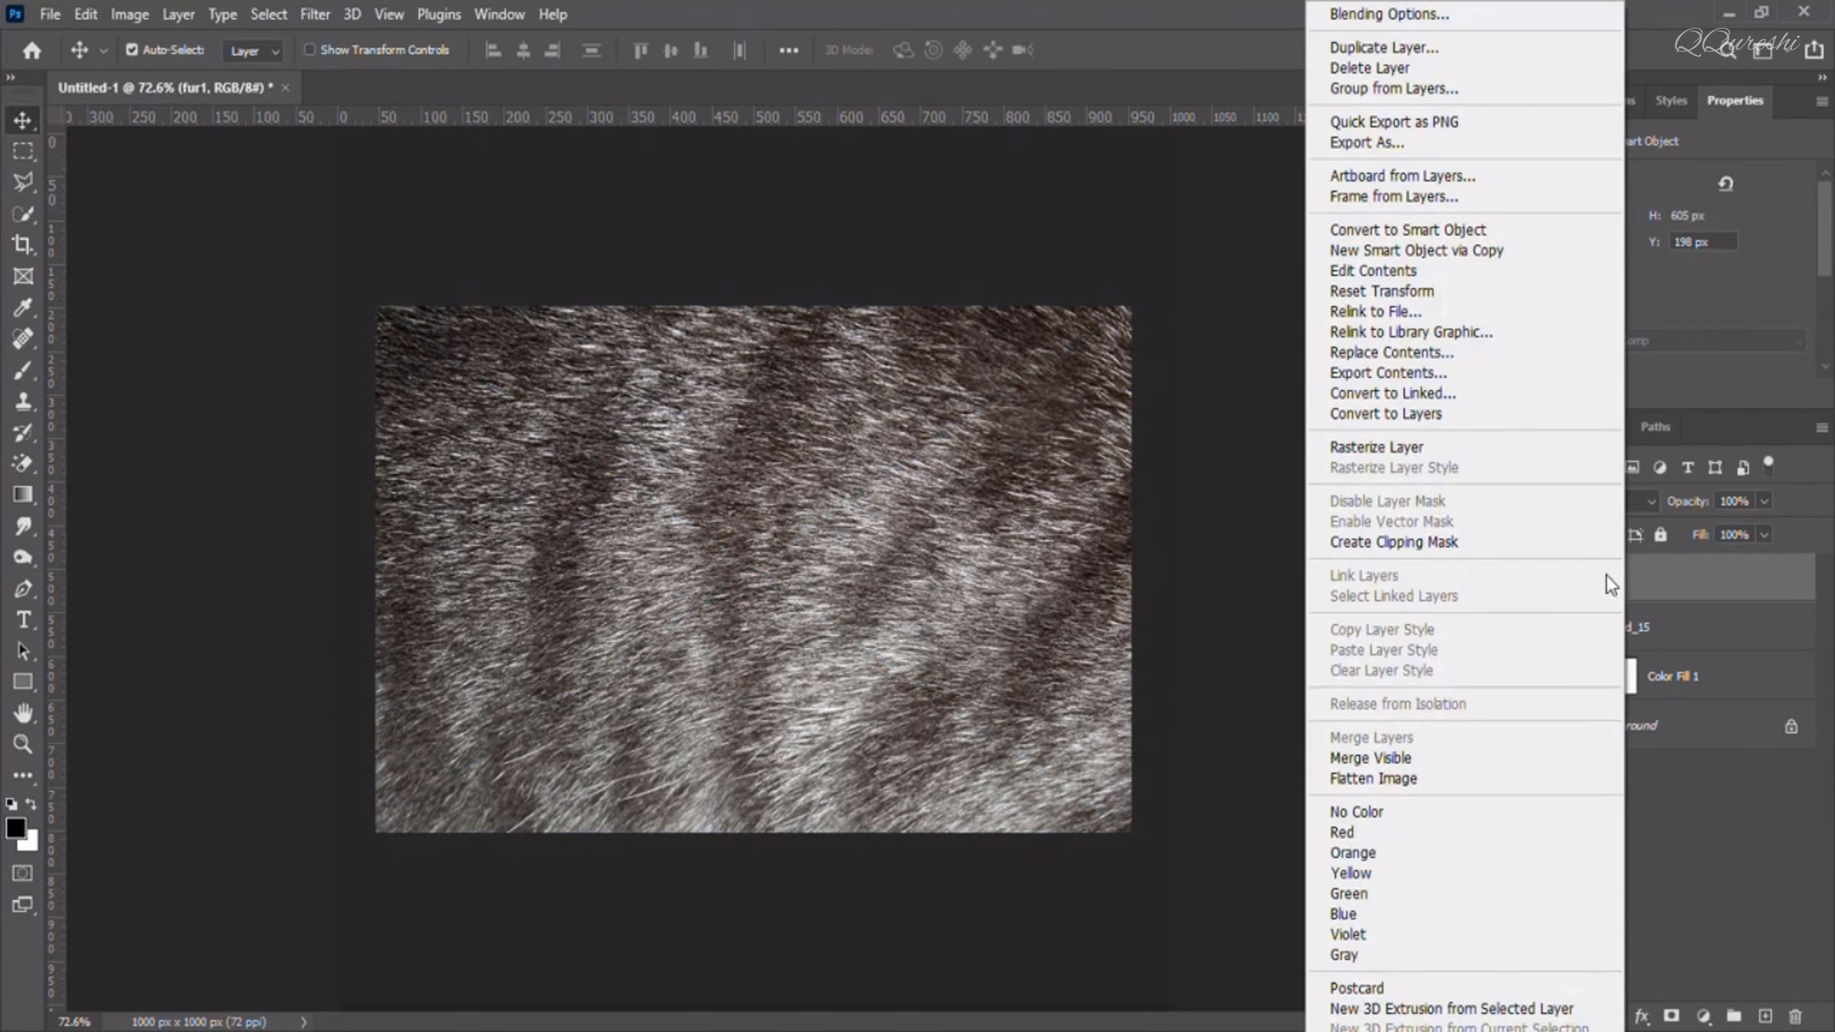
click(1337, 447)
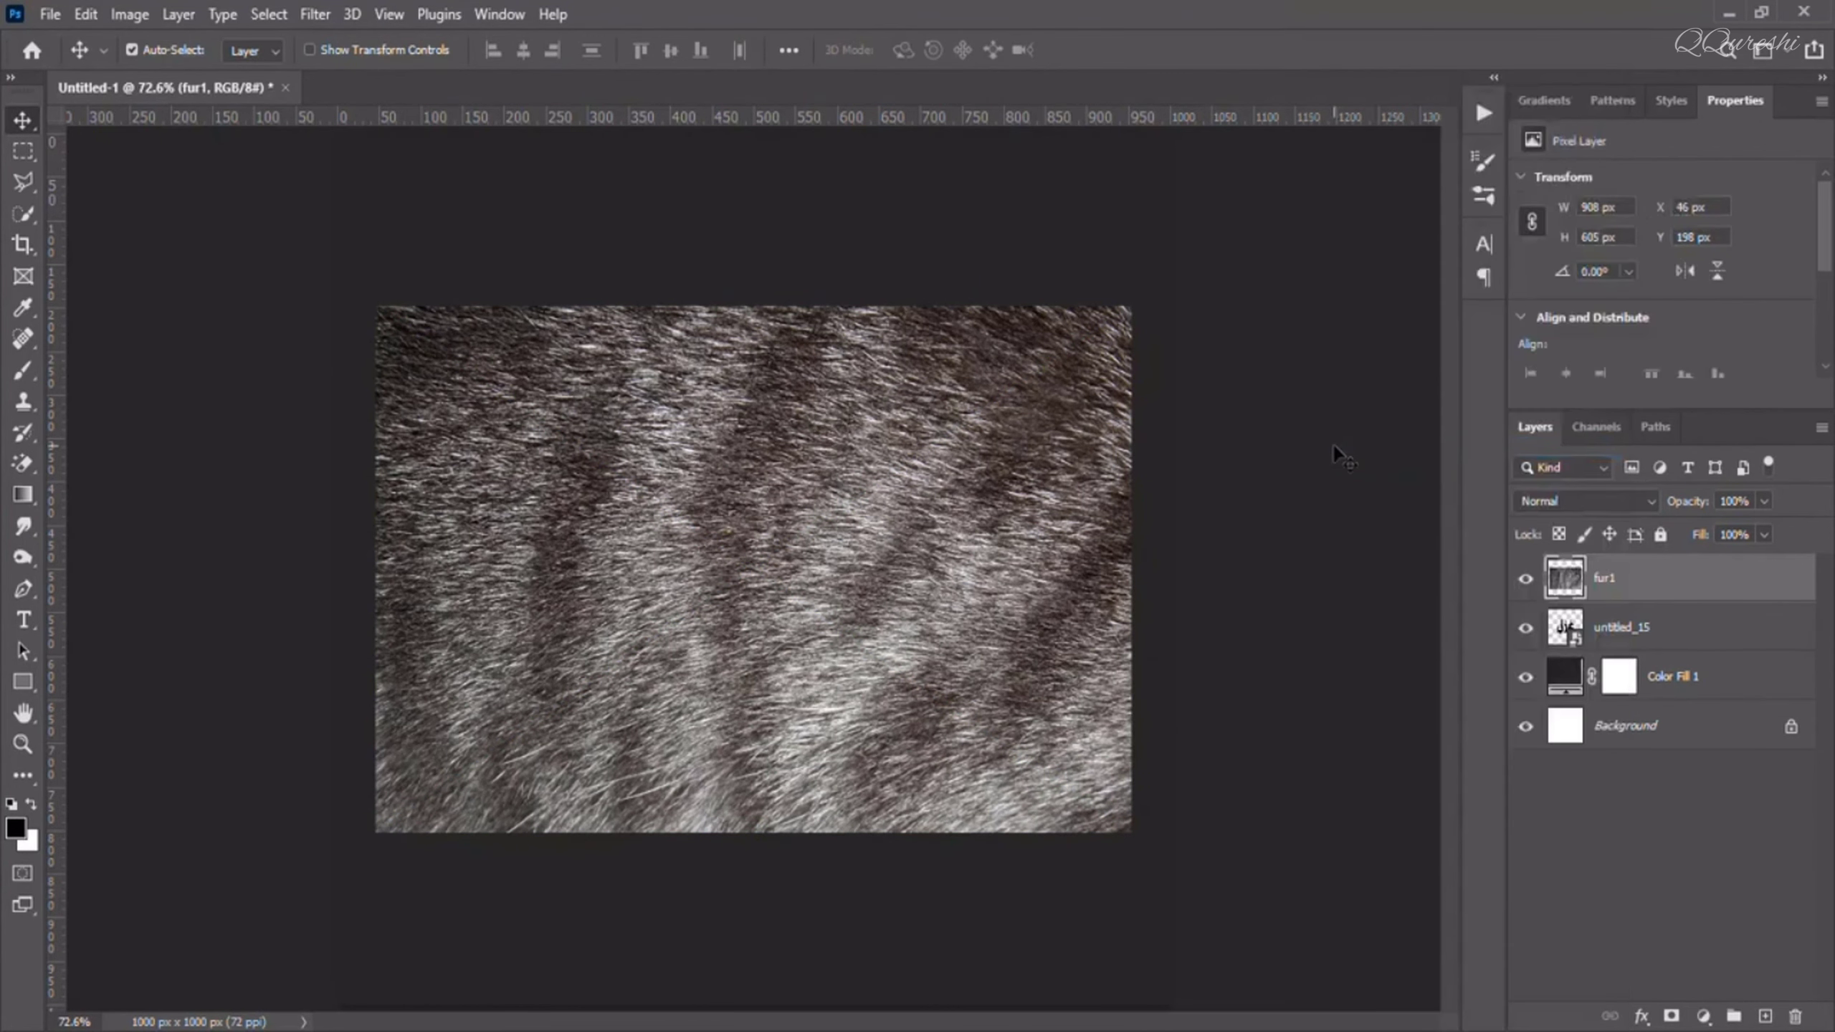
key(ctrl+j)
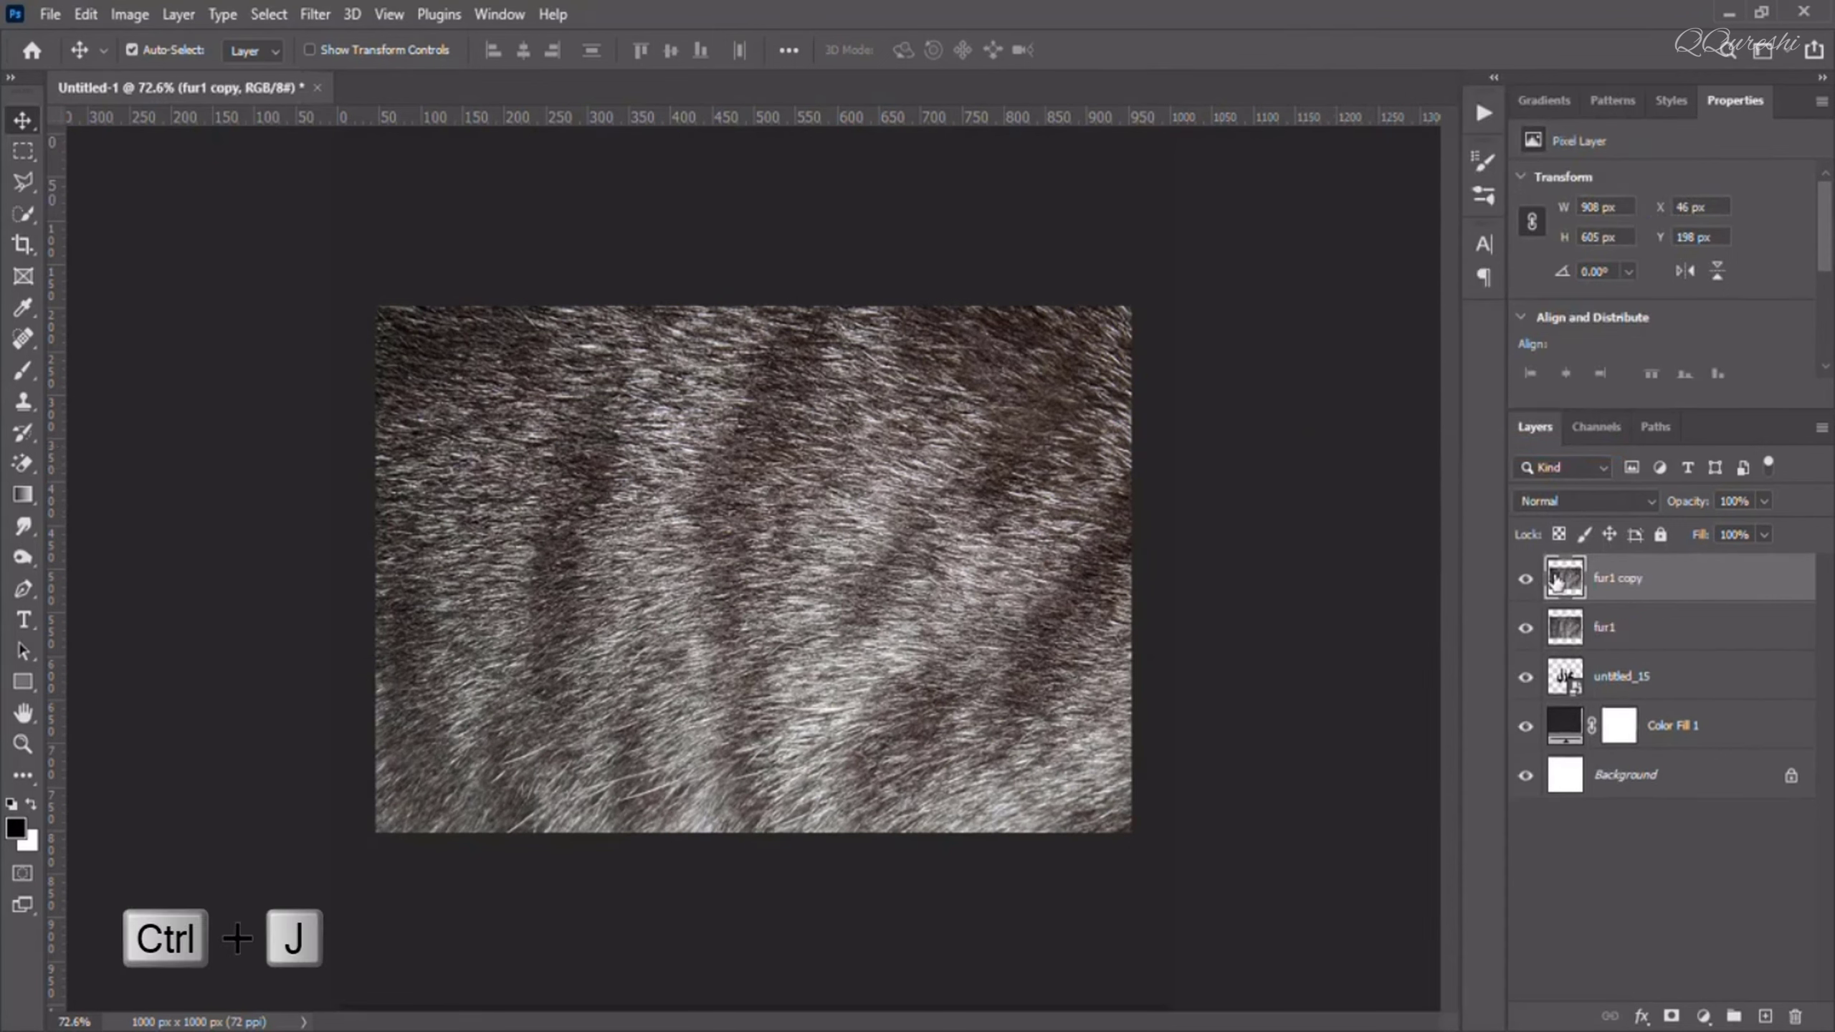
- Hide the fur1 copy layer and clip the original fur1 layer to the lettering with a clipping mask
click(1525, 583)
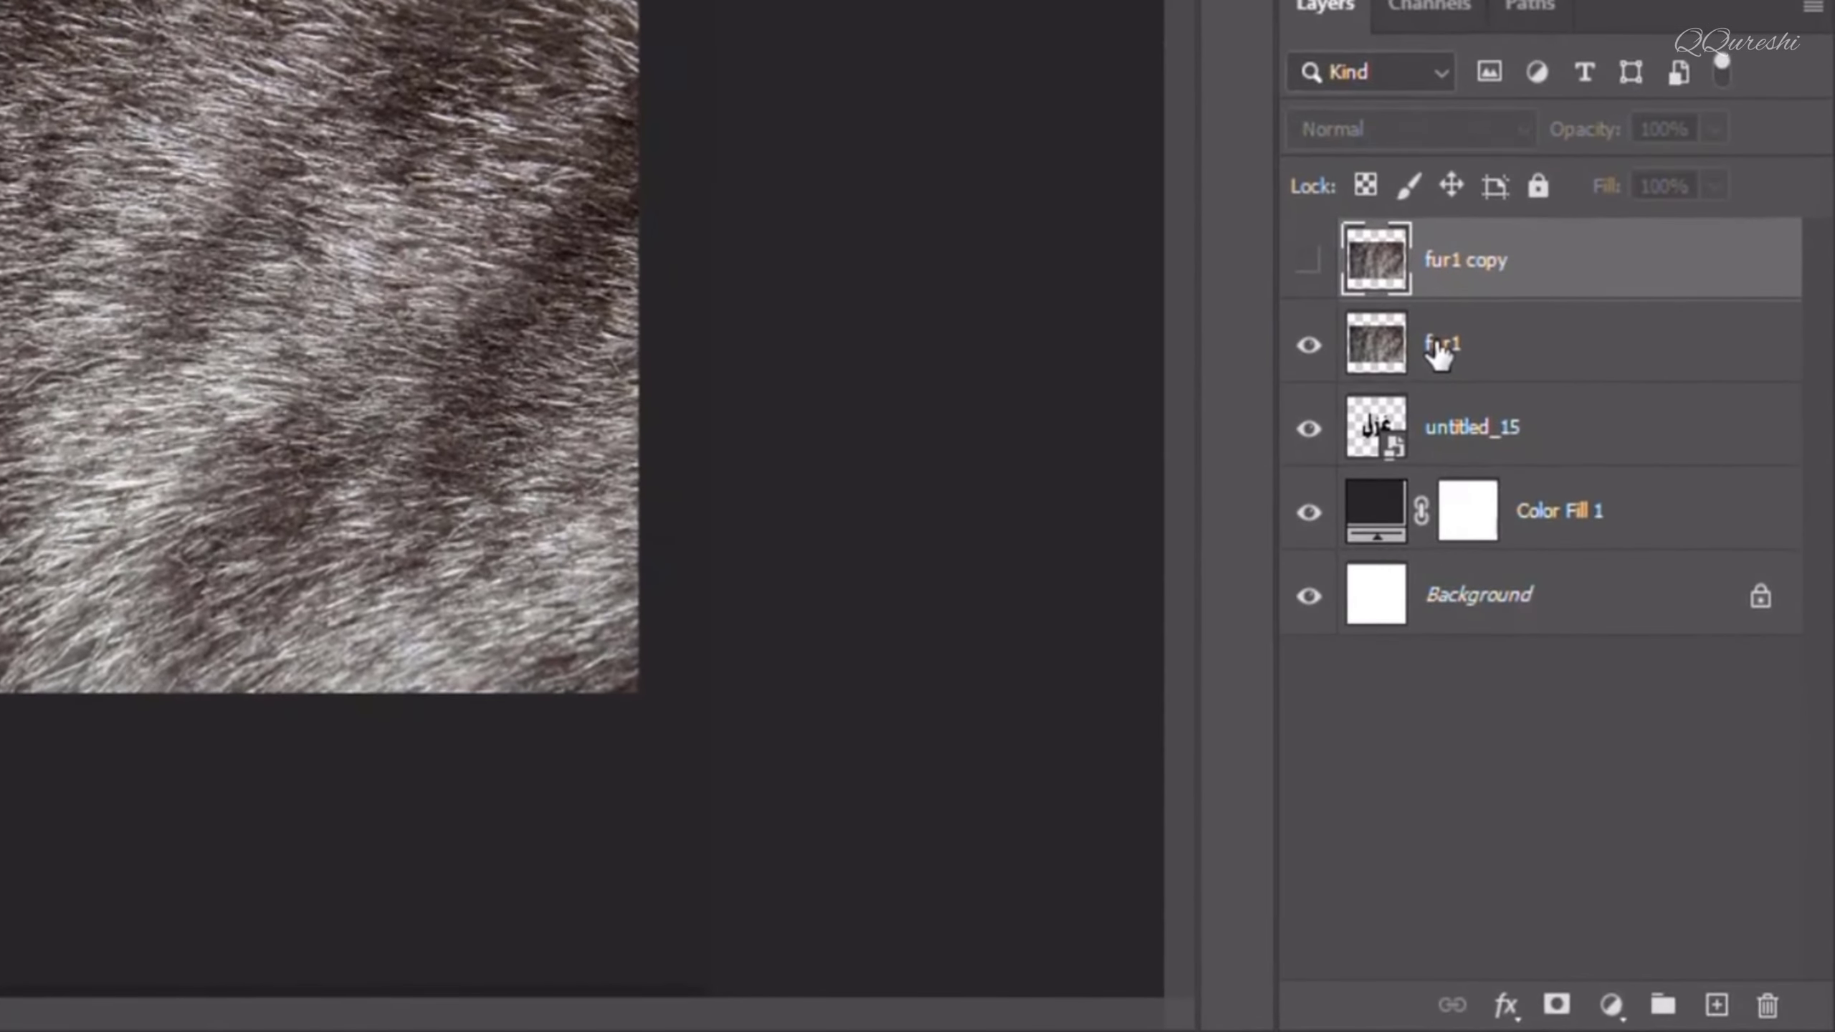
click(1601, 628)
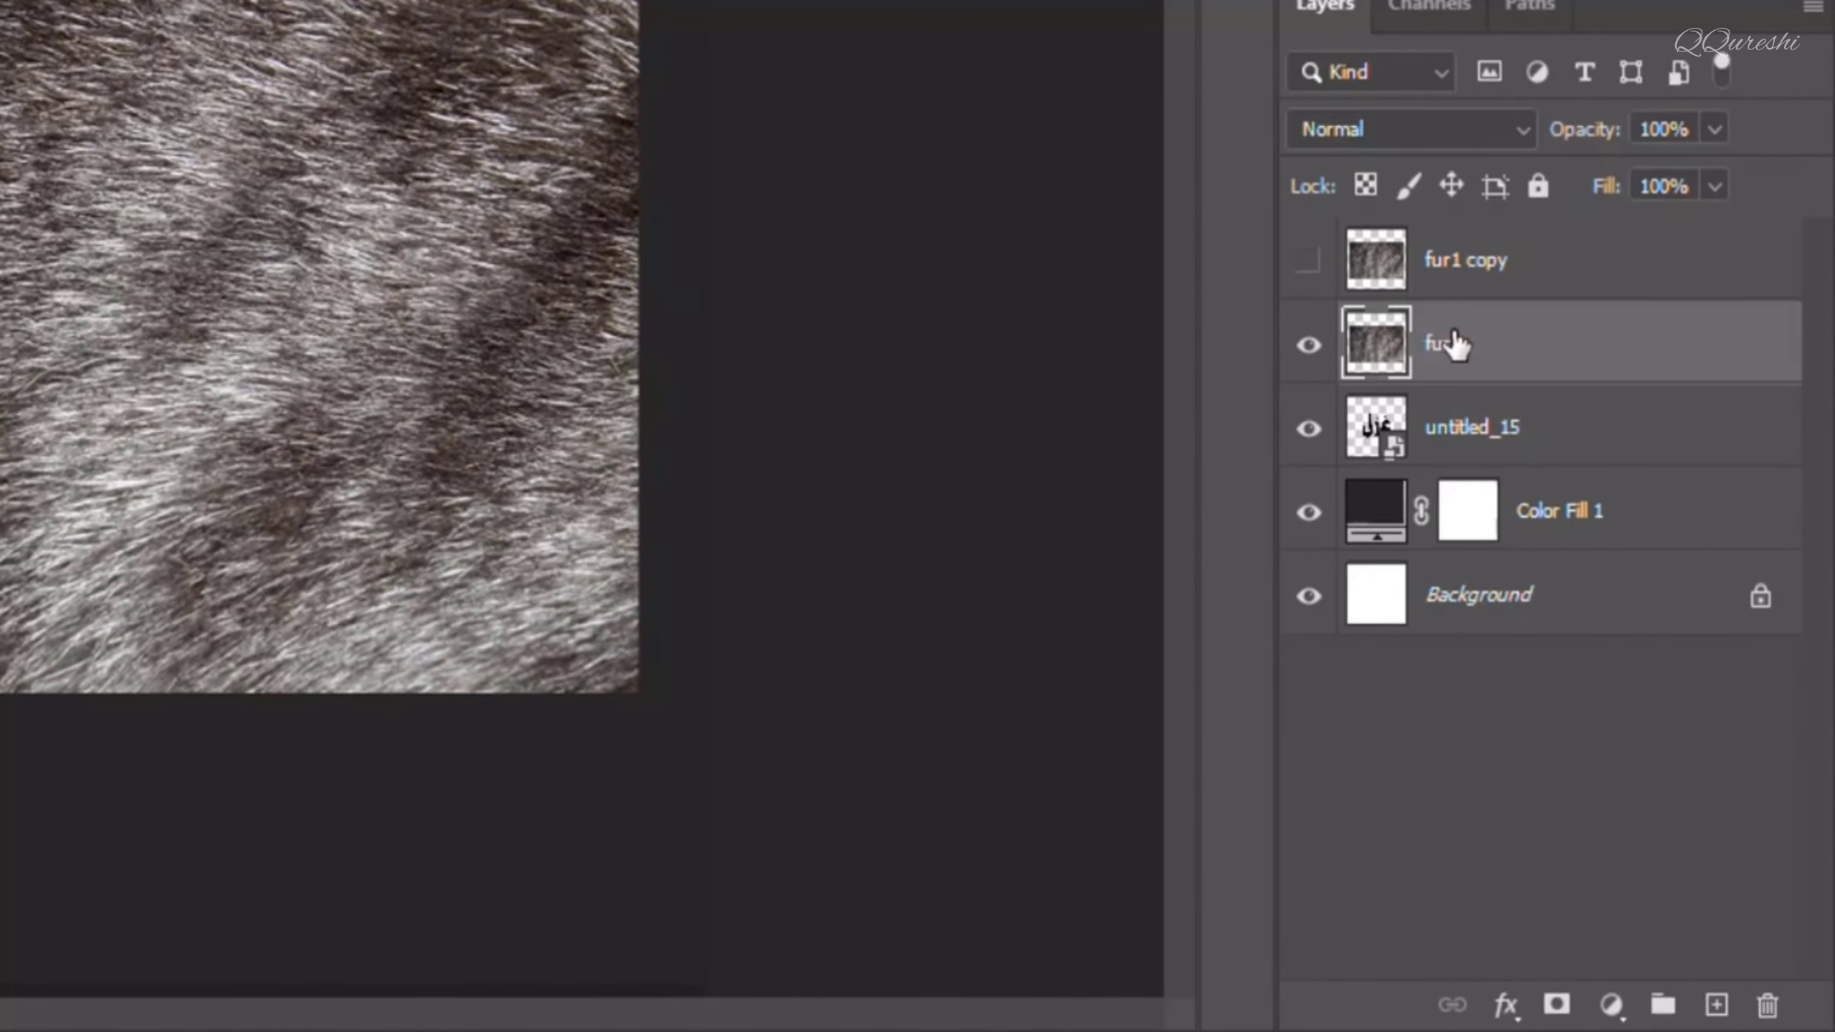
right_click(1492, 349)
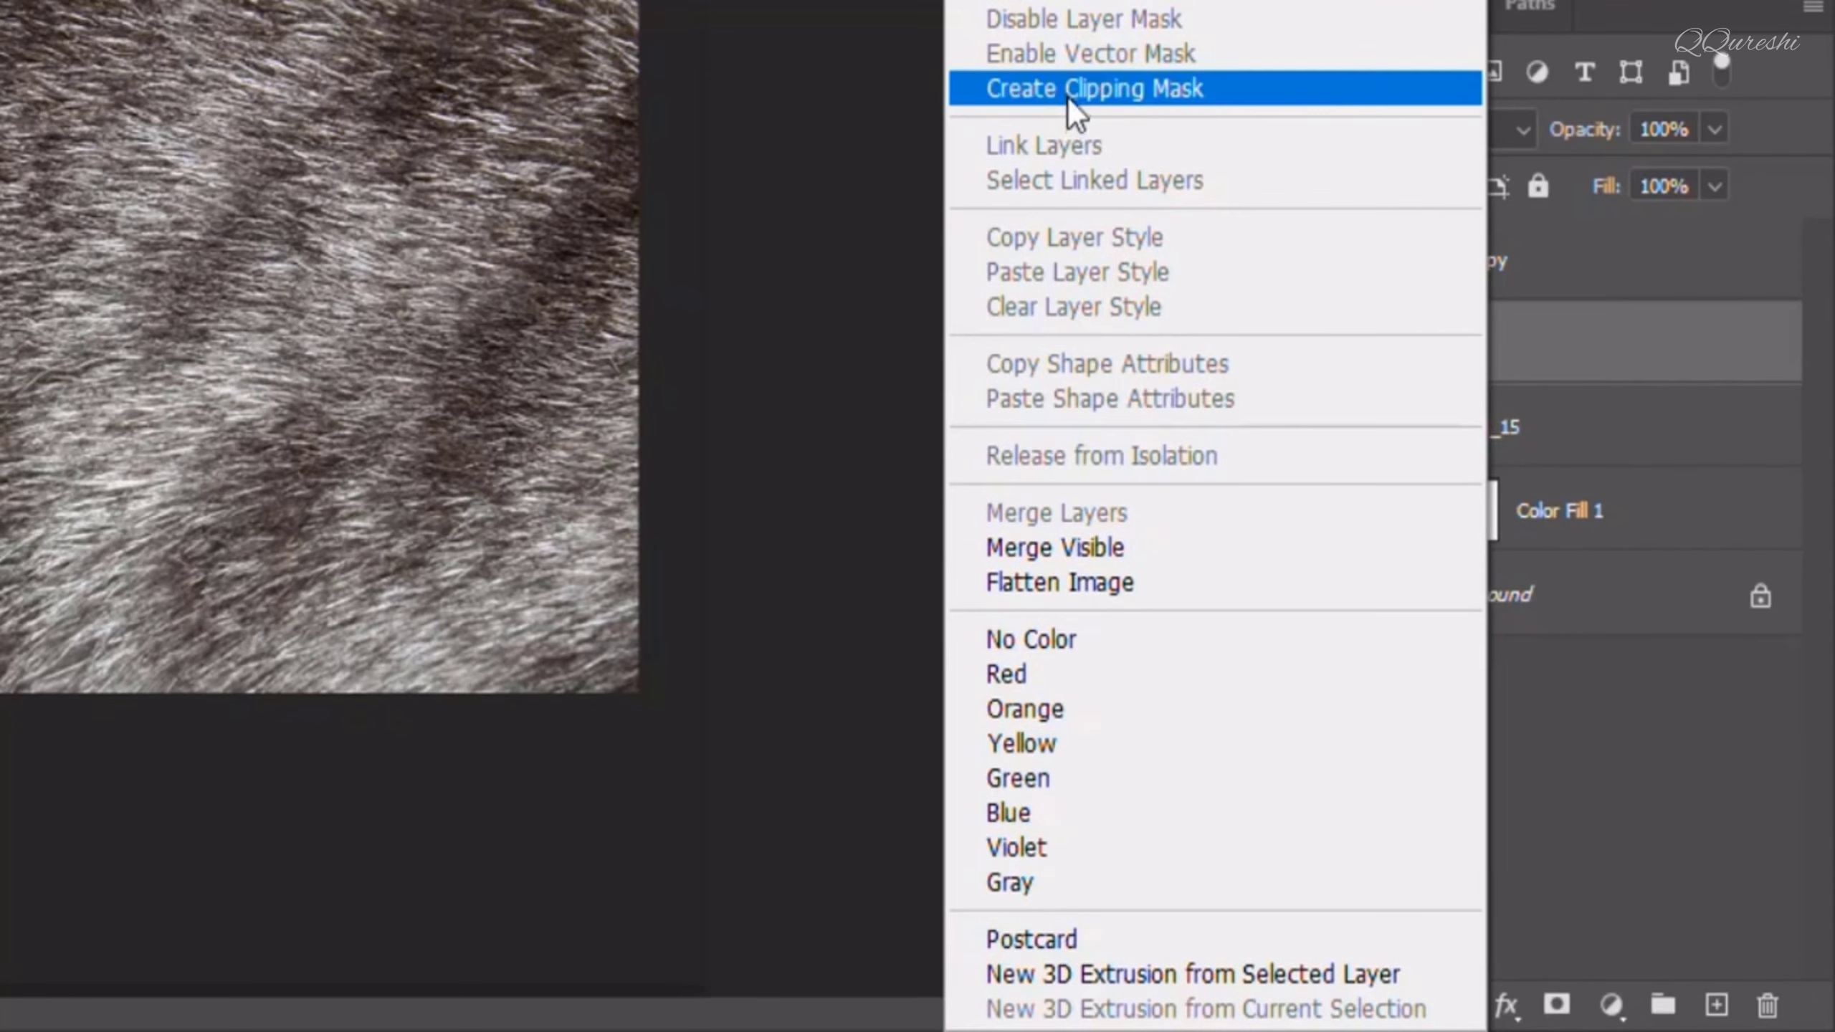
click(1232, 85)
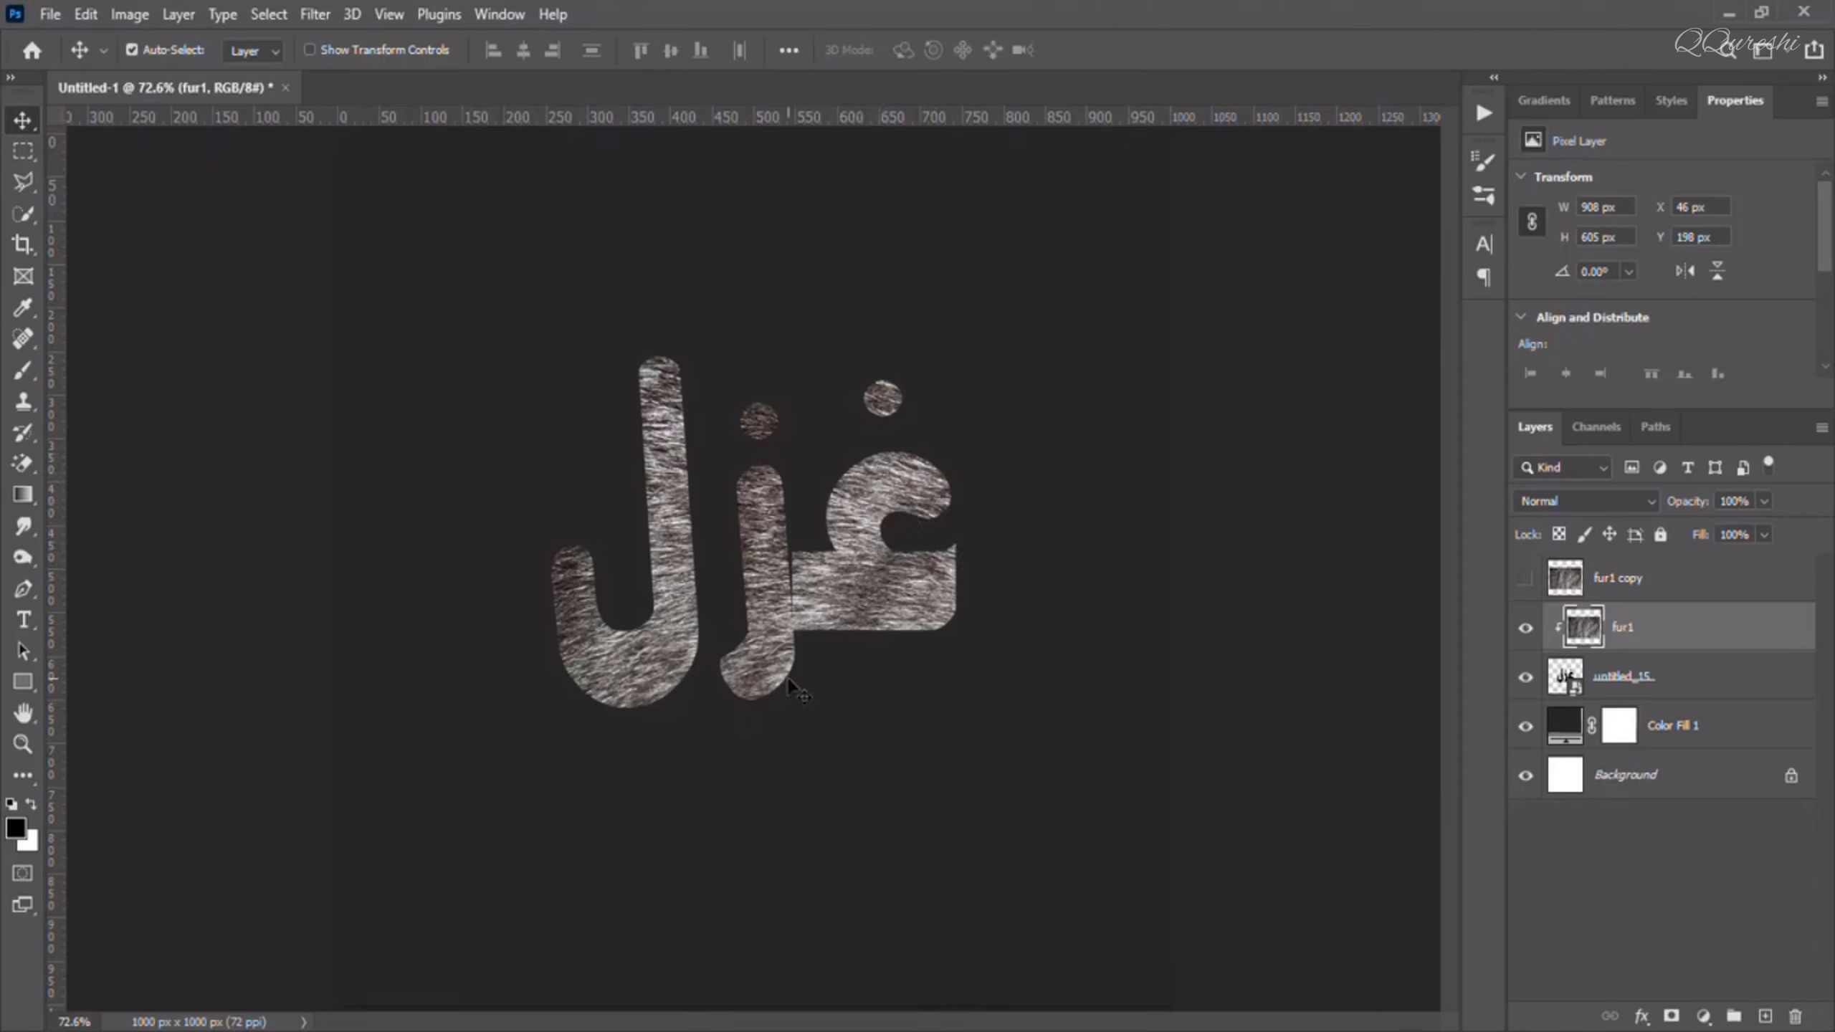
- Activate the Brush tool and open its Brush Settings and the brush preset picker
click(22, 372)
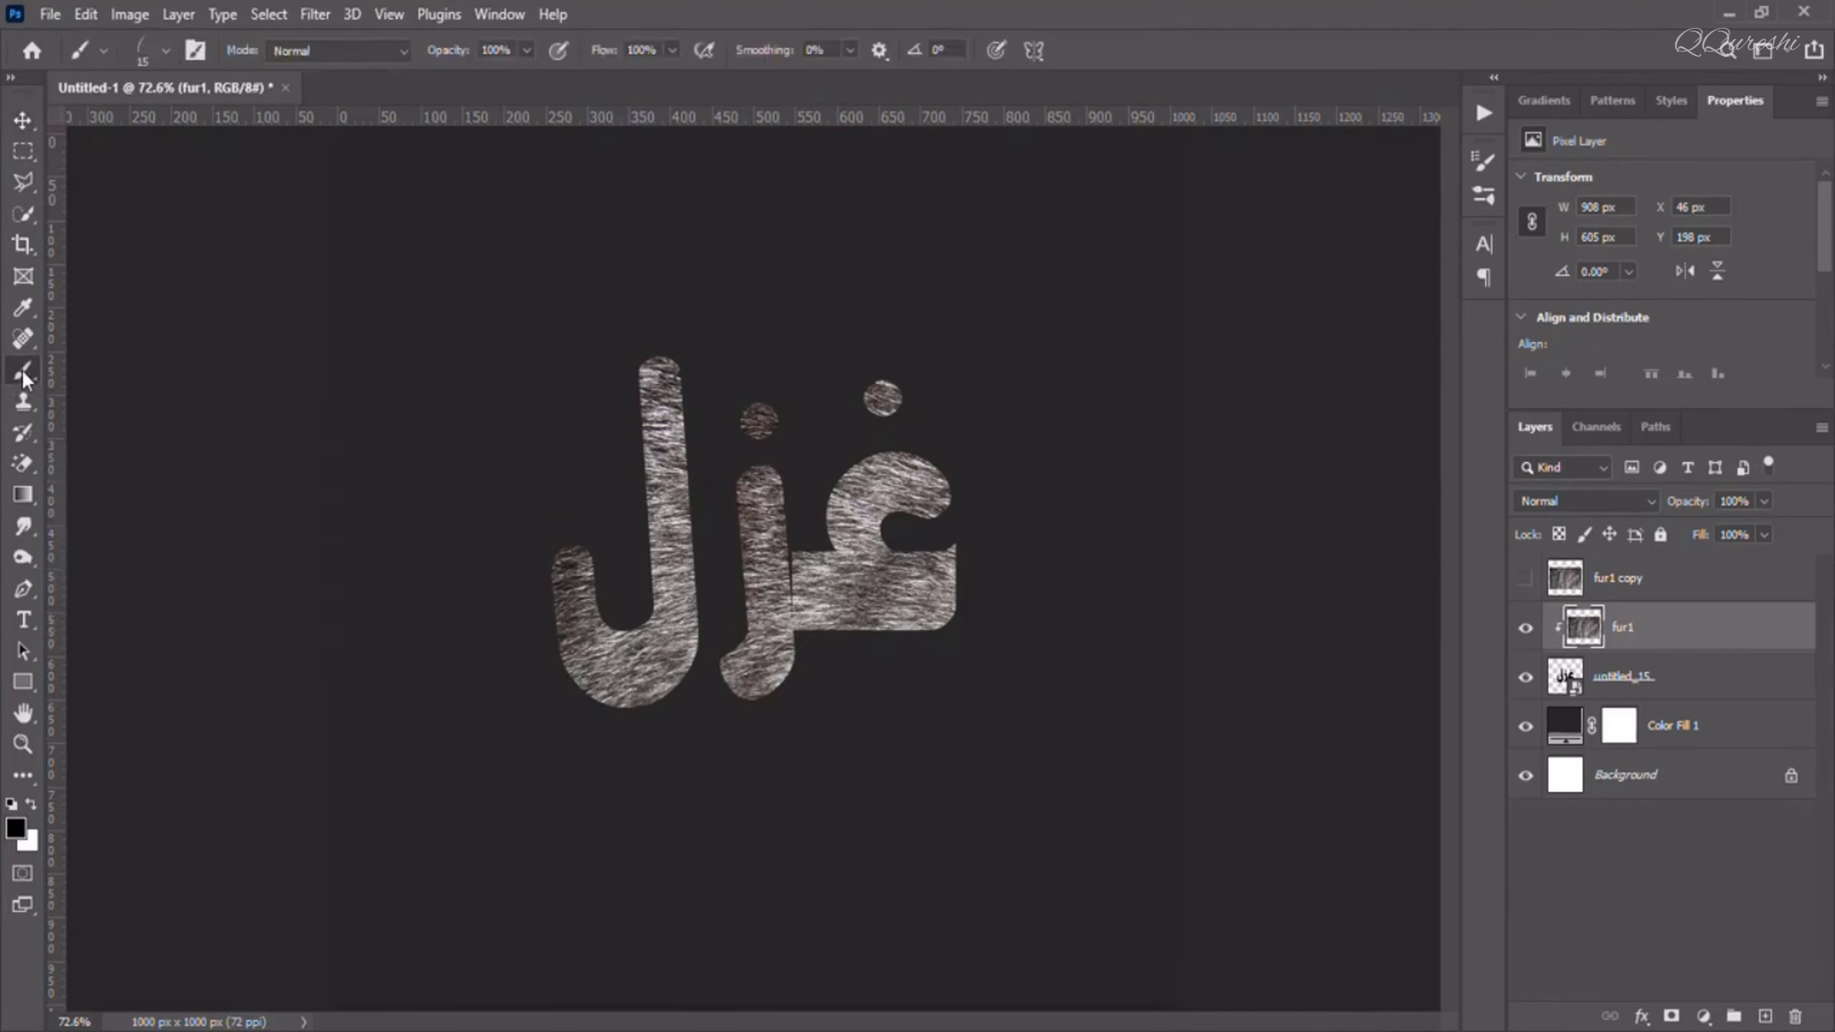
click(202, 52)
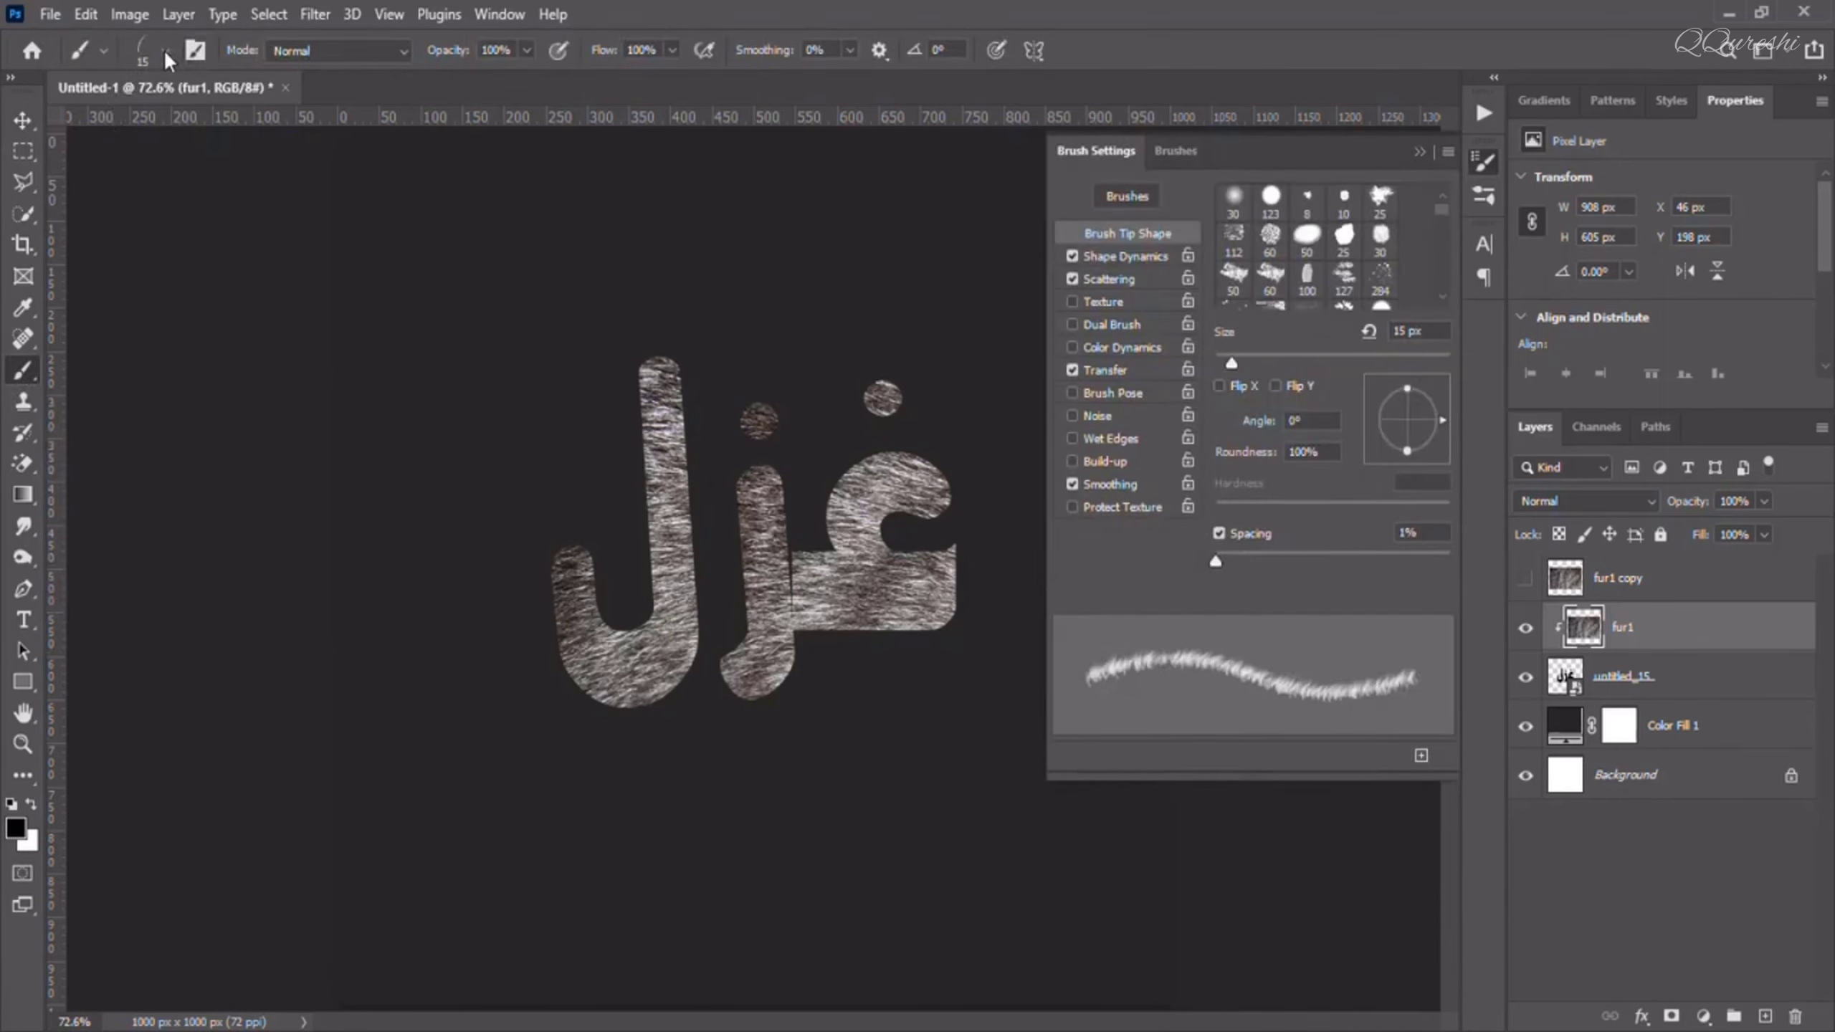
click(165, 51)
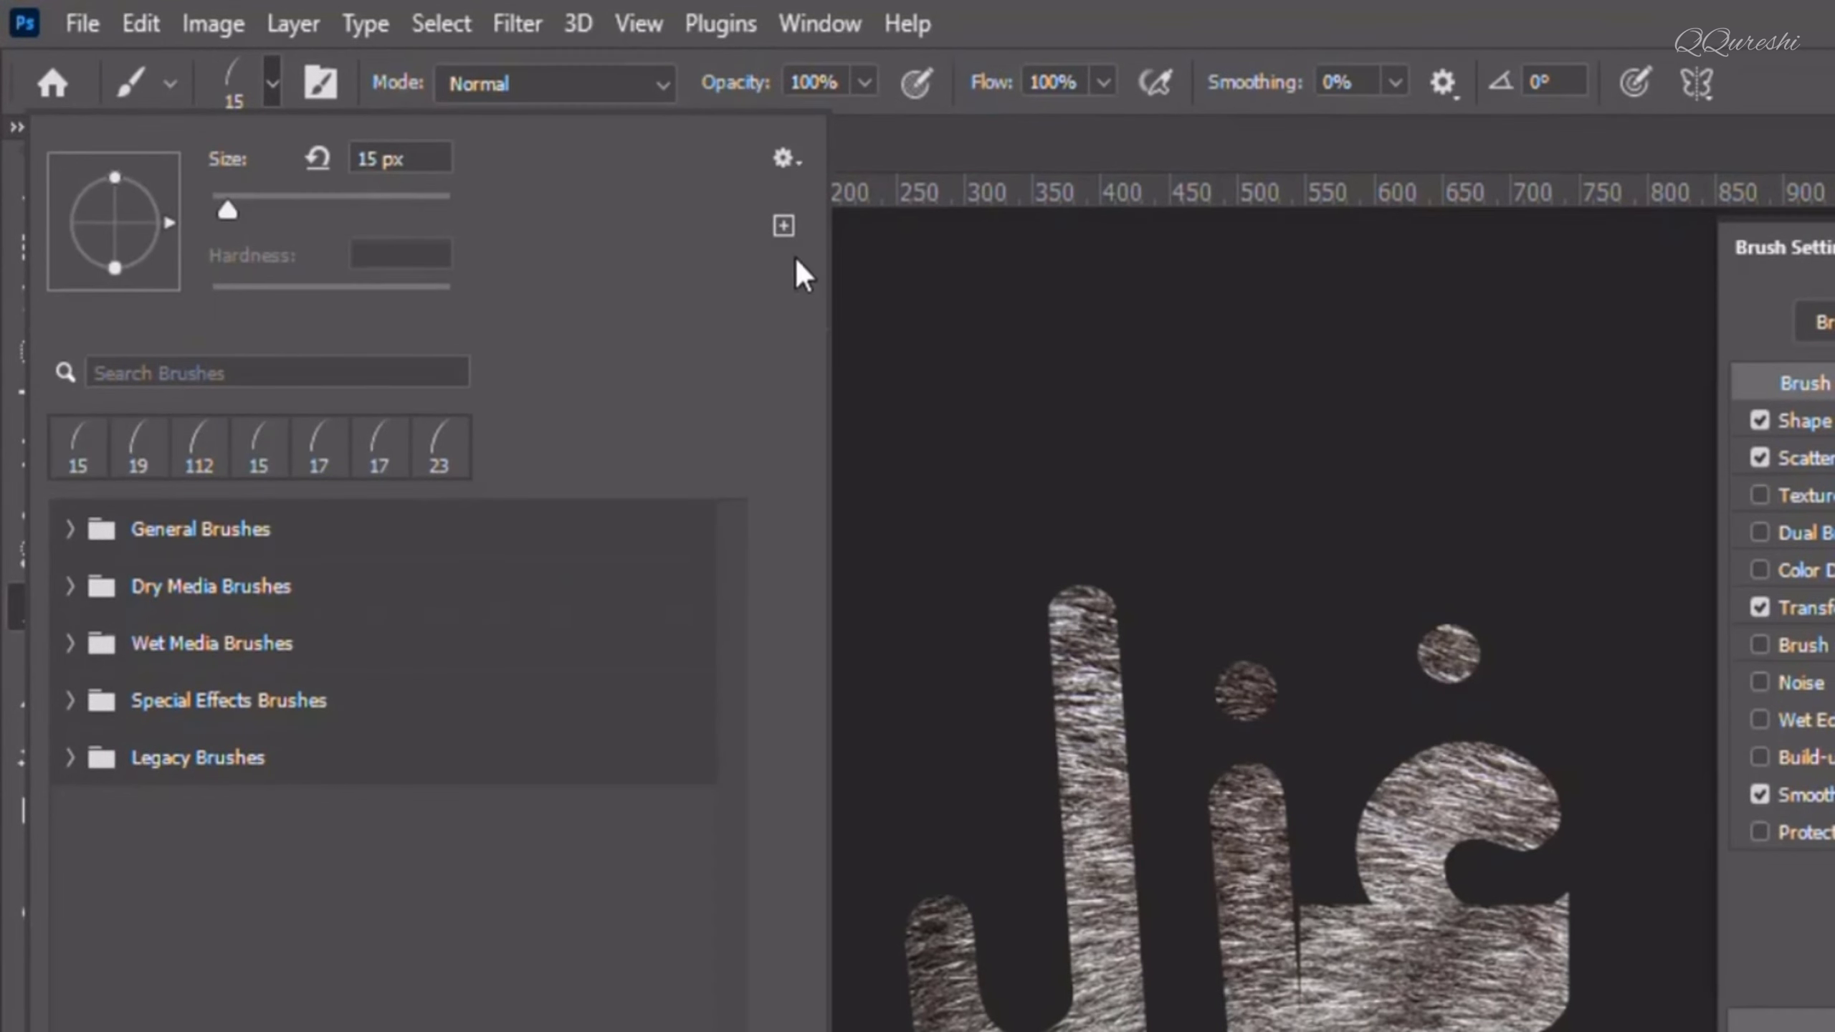
- Restore the Legacy Brushes set to the brush presets and expand its folder
click(797, 157)
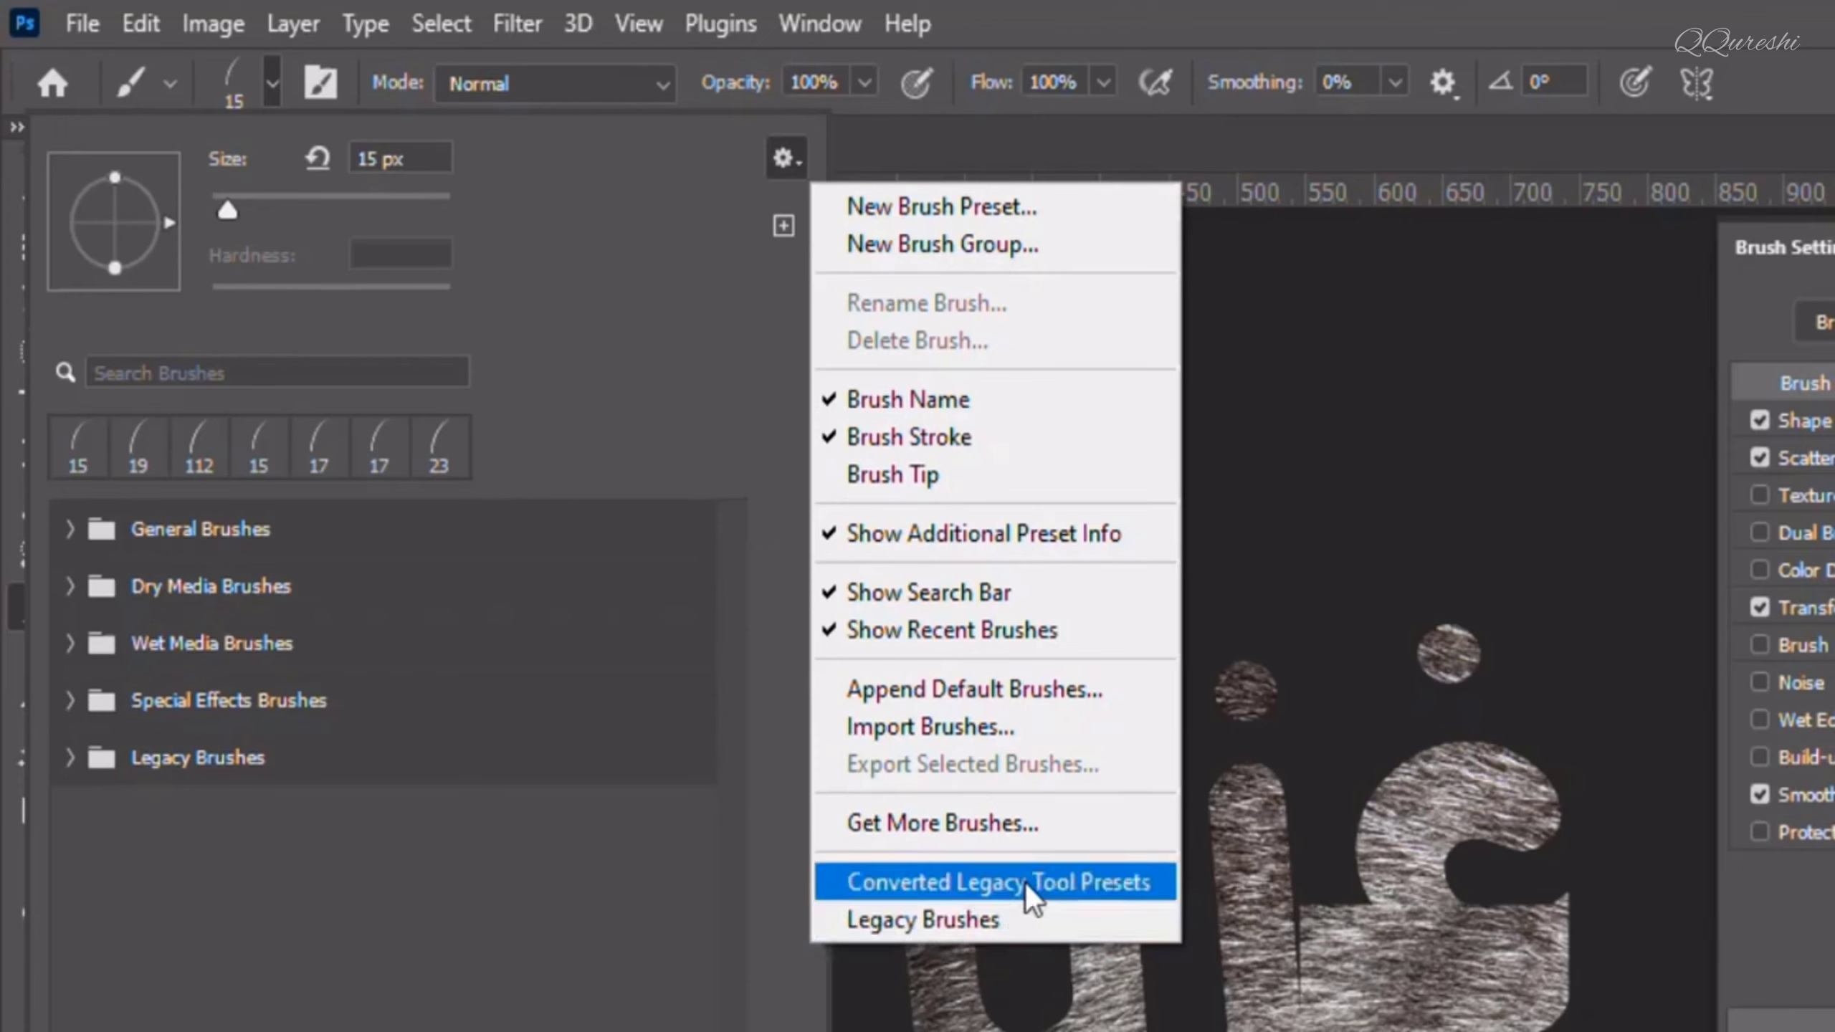
click(995, 925)
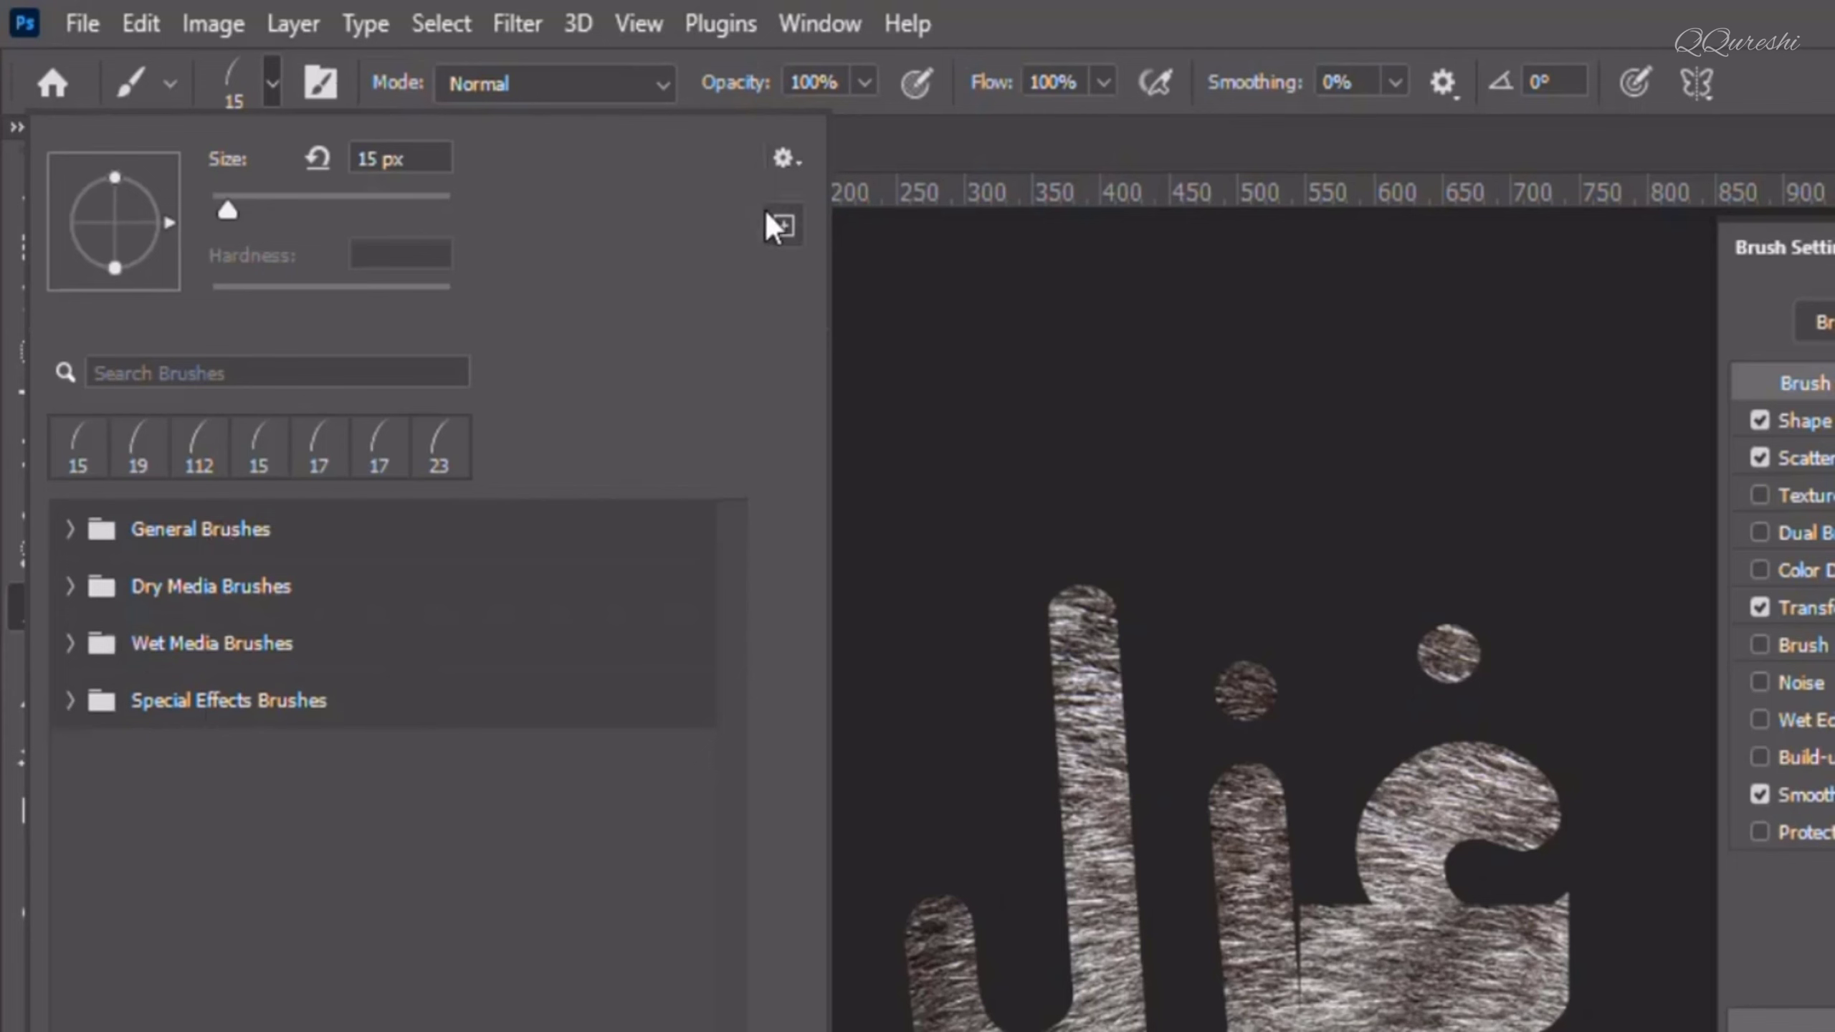
click(786, 161)
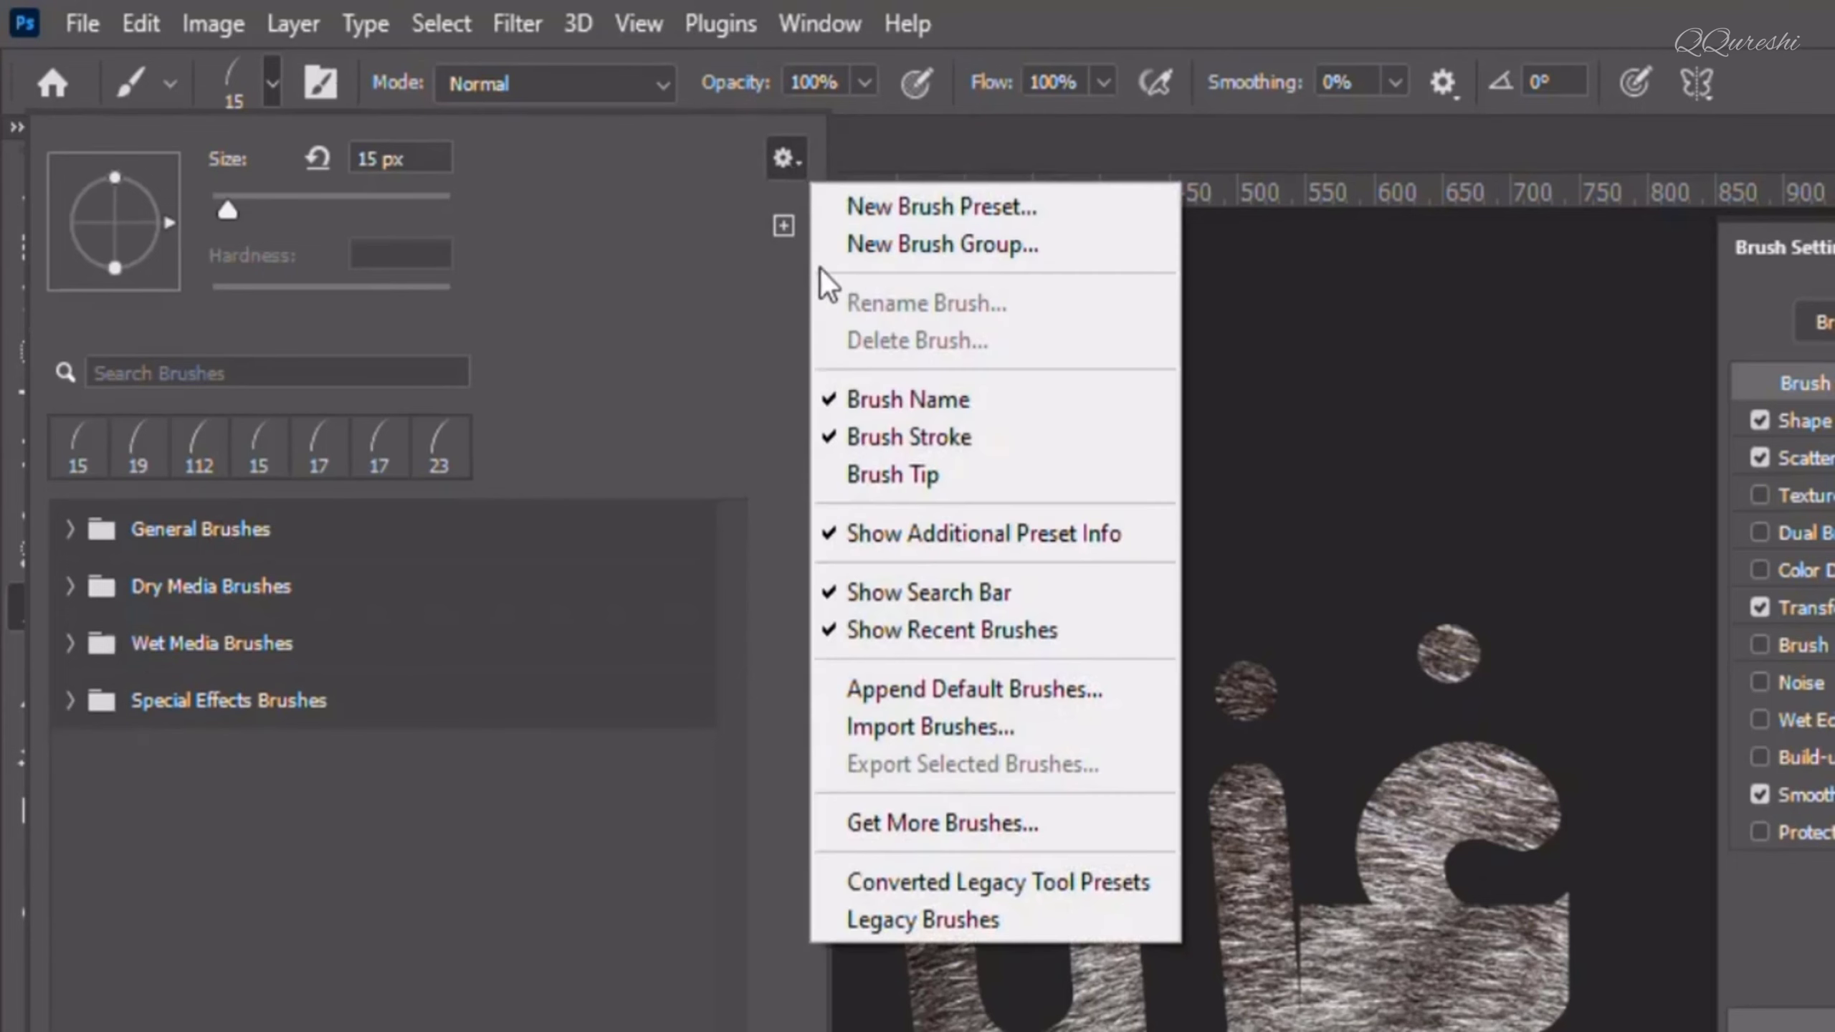
click(935, 923)
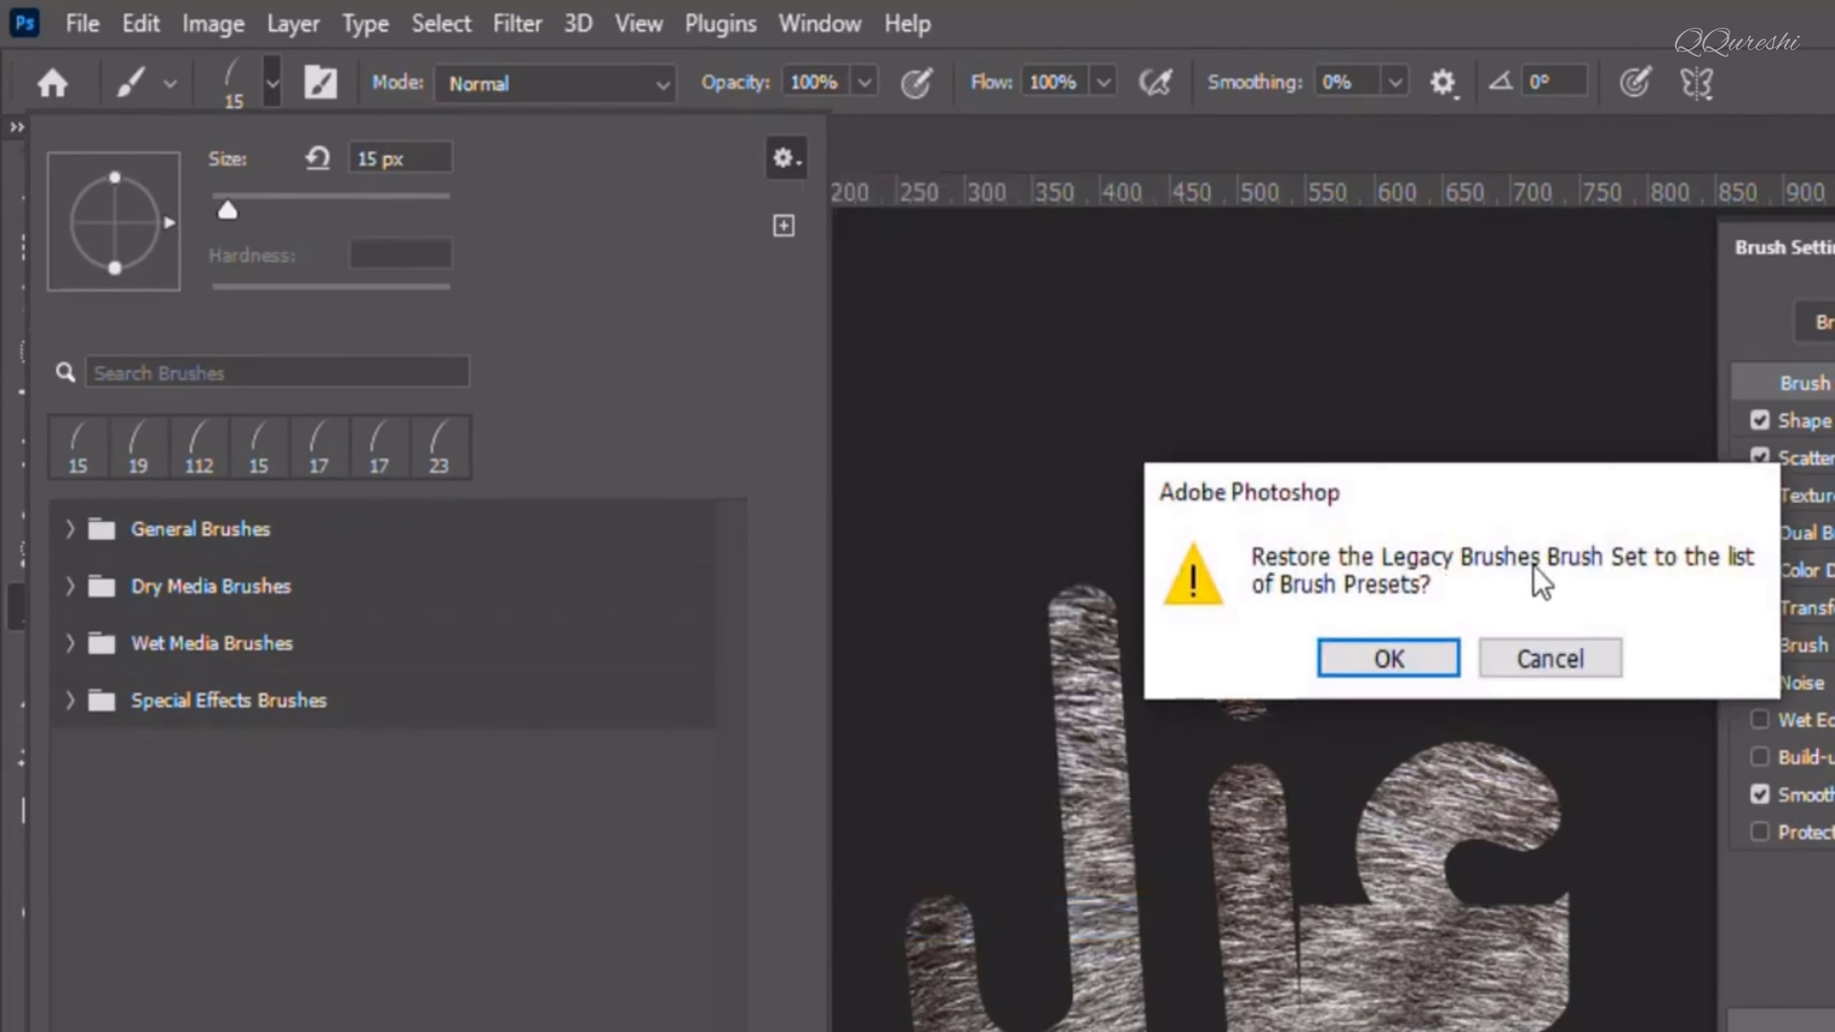
click(1389, 668)
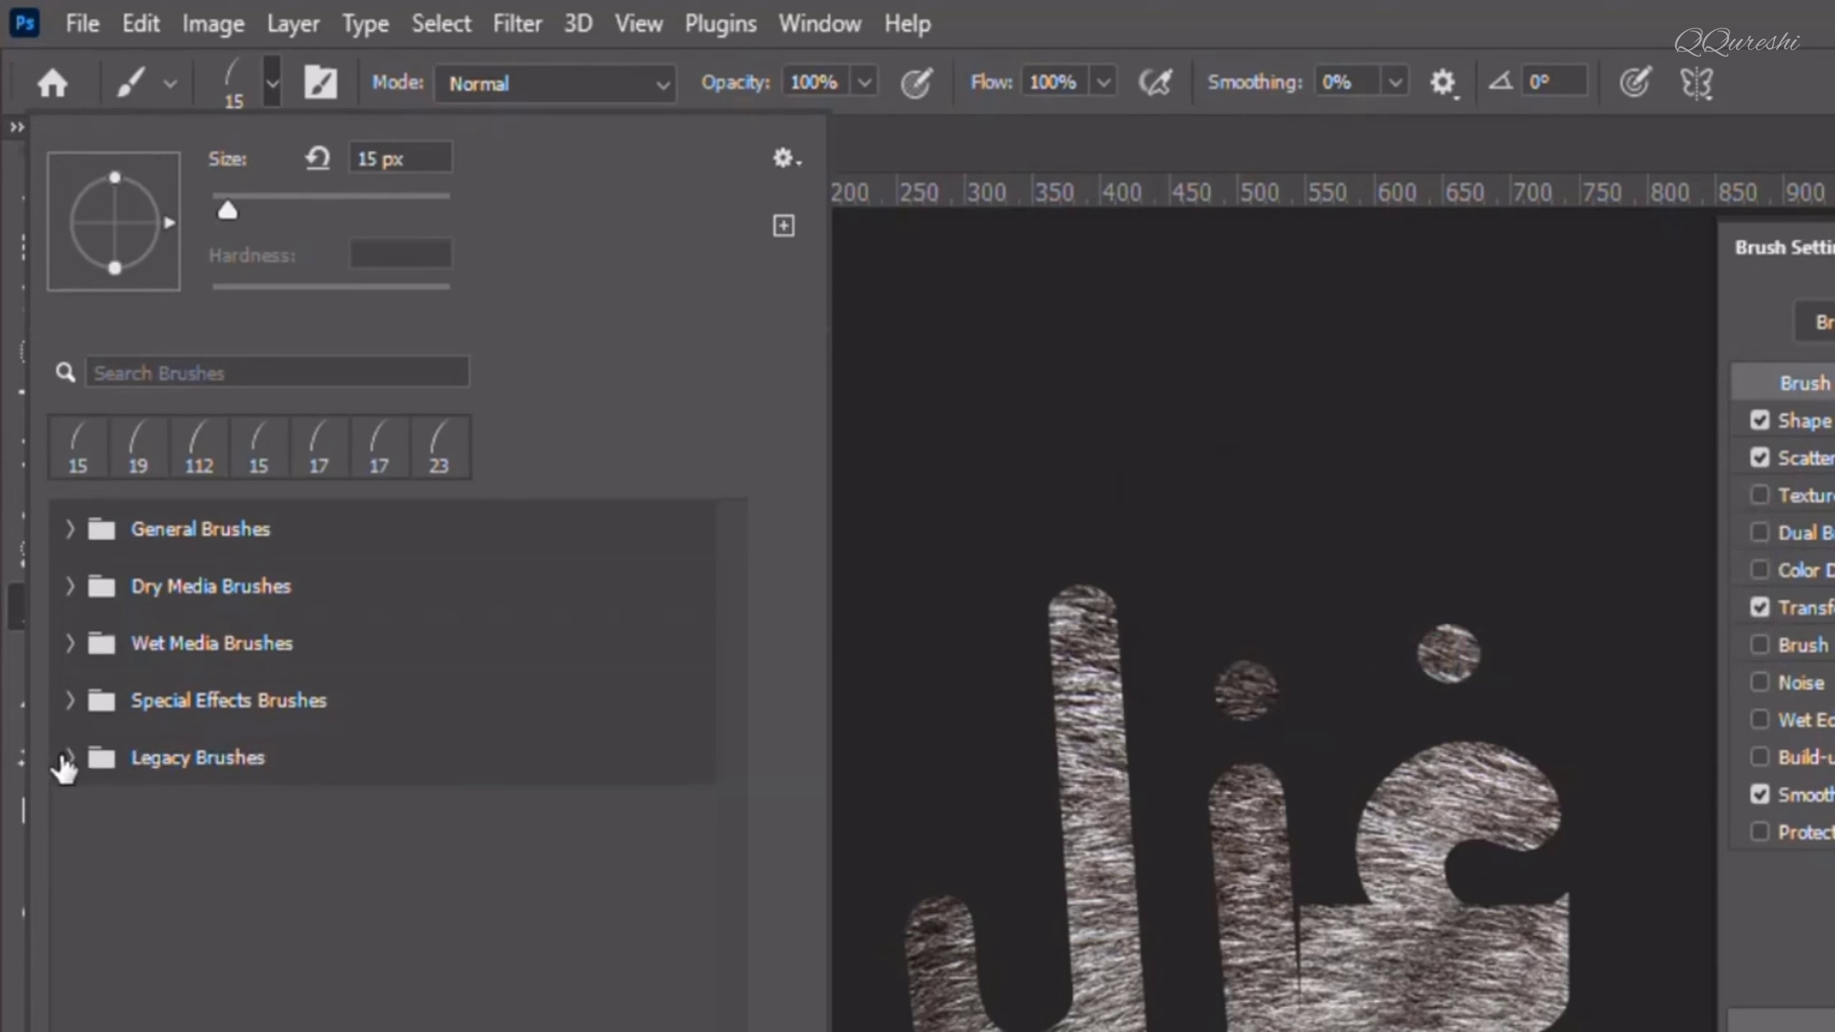
click(69, 757)
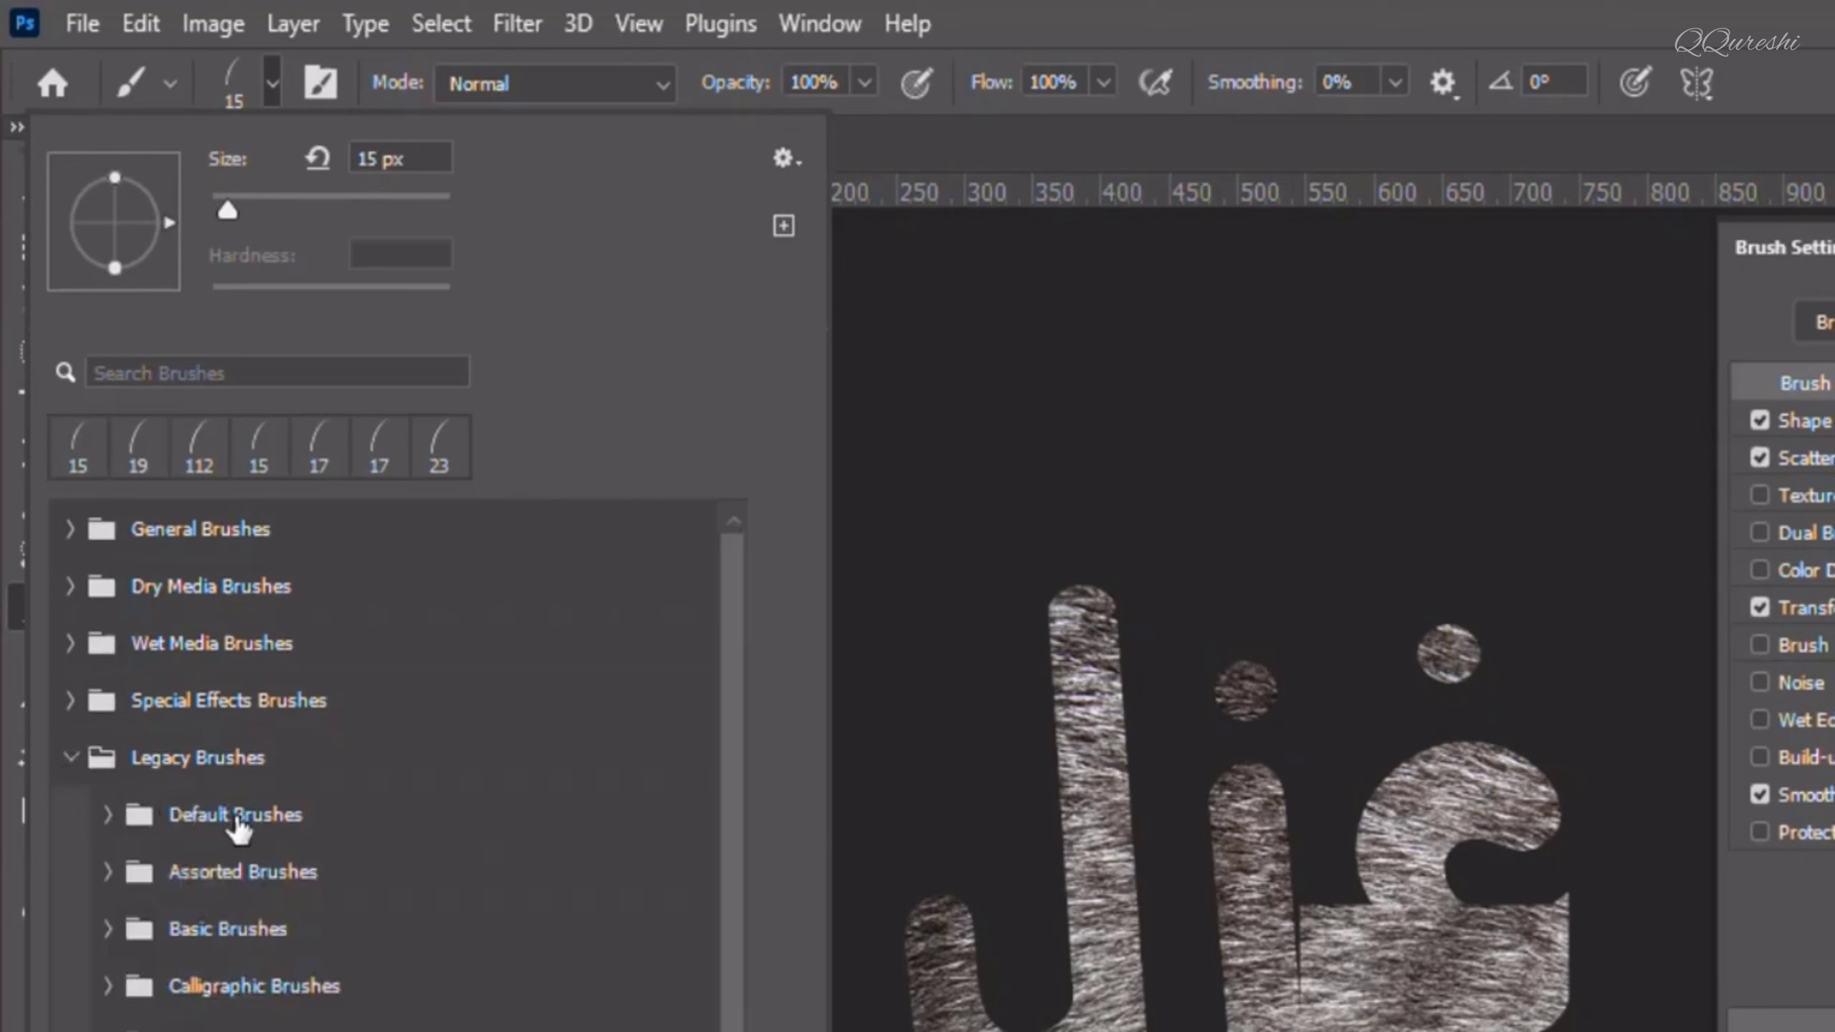
- Choose the 112 px Dune Grass brush from the recently used brushes and close the preset picker
click(107, 815)
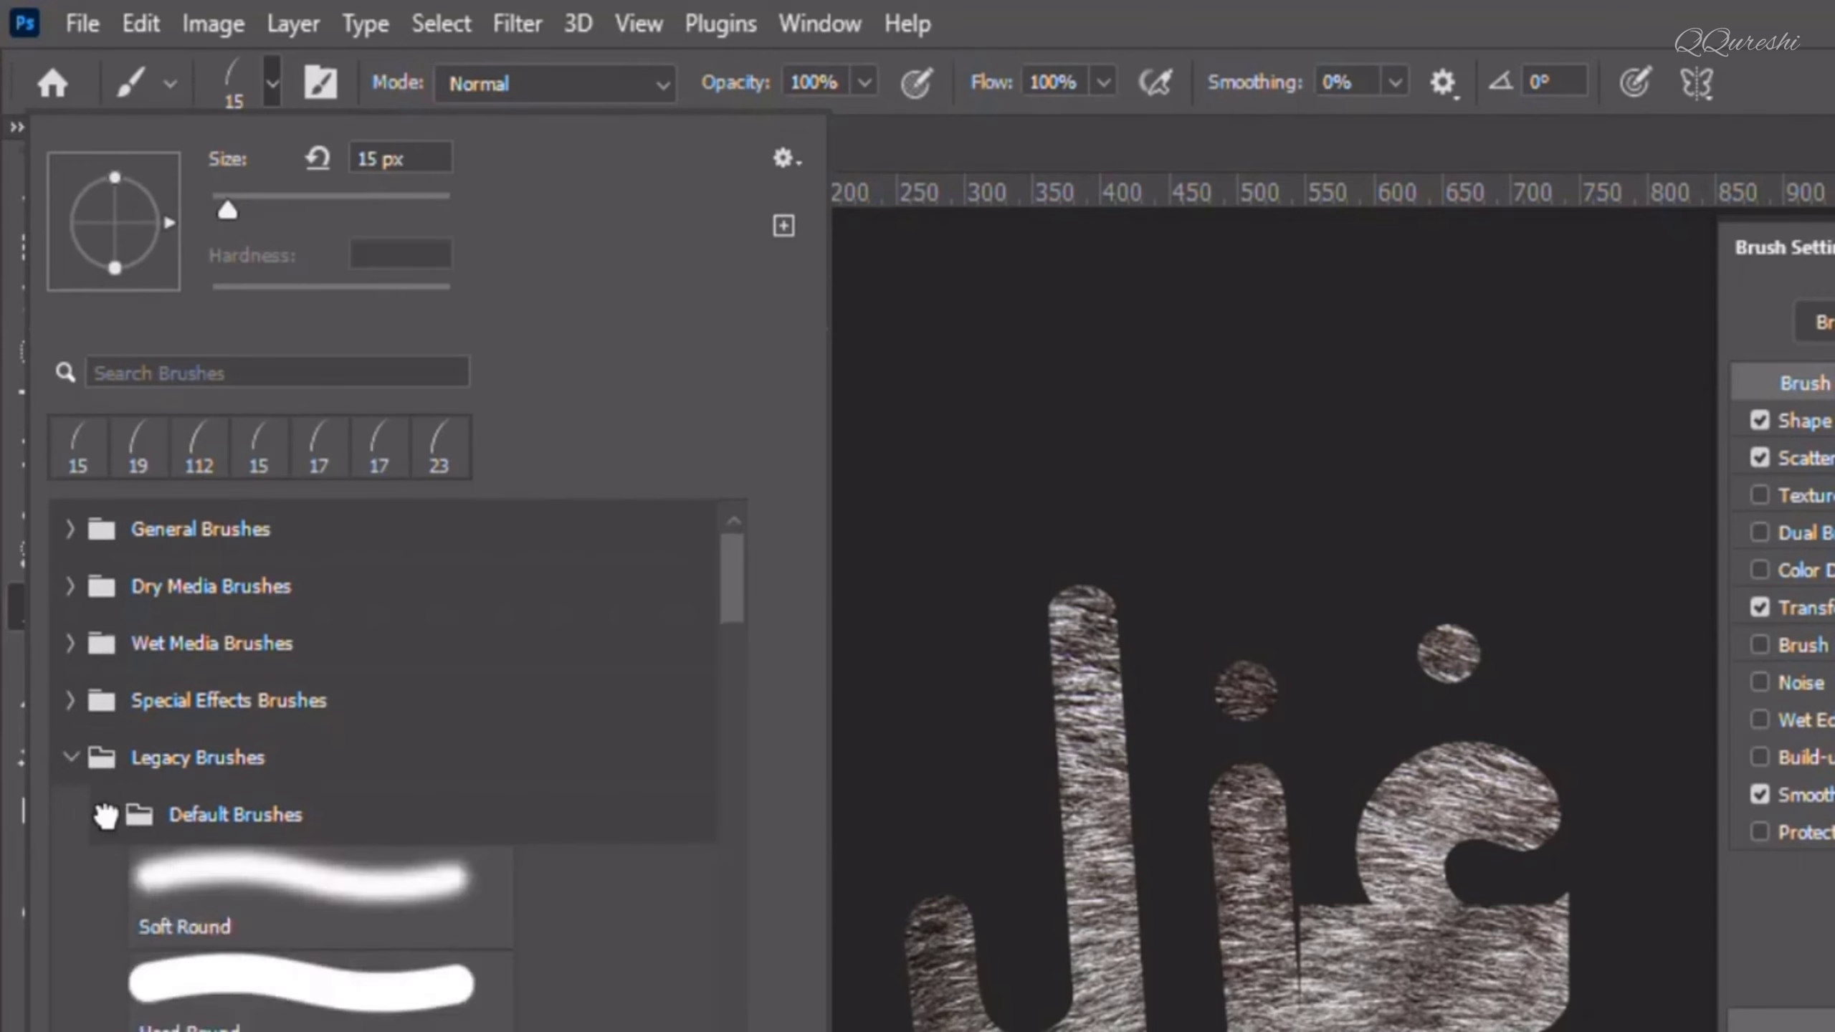
scroll(144, 816, down, 5)
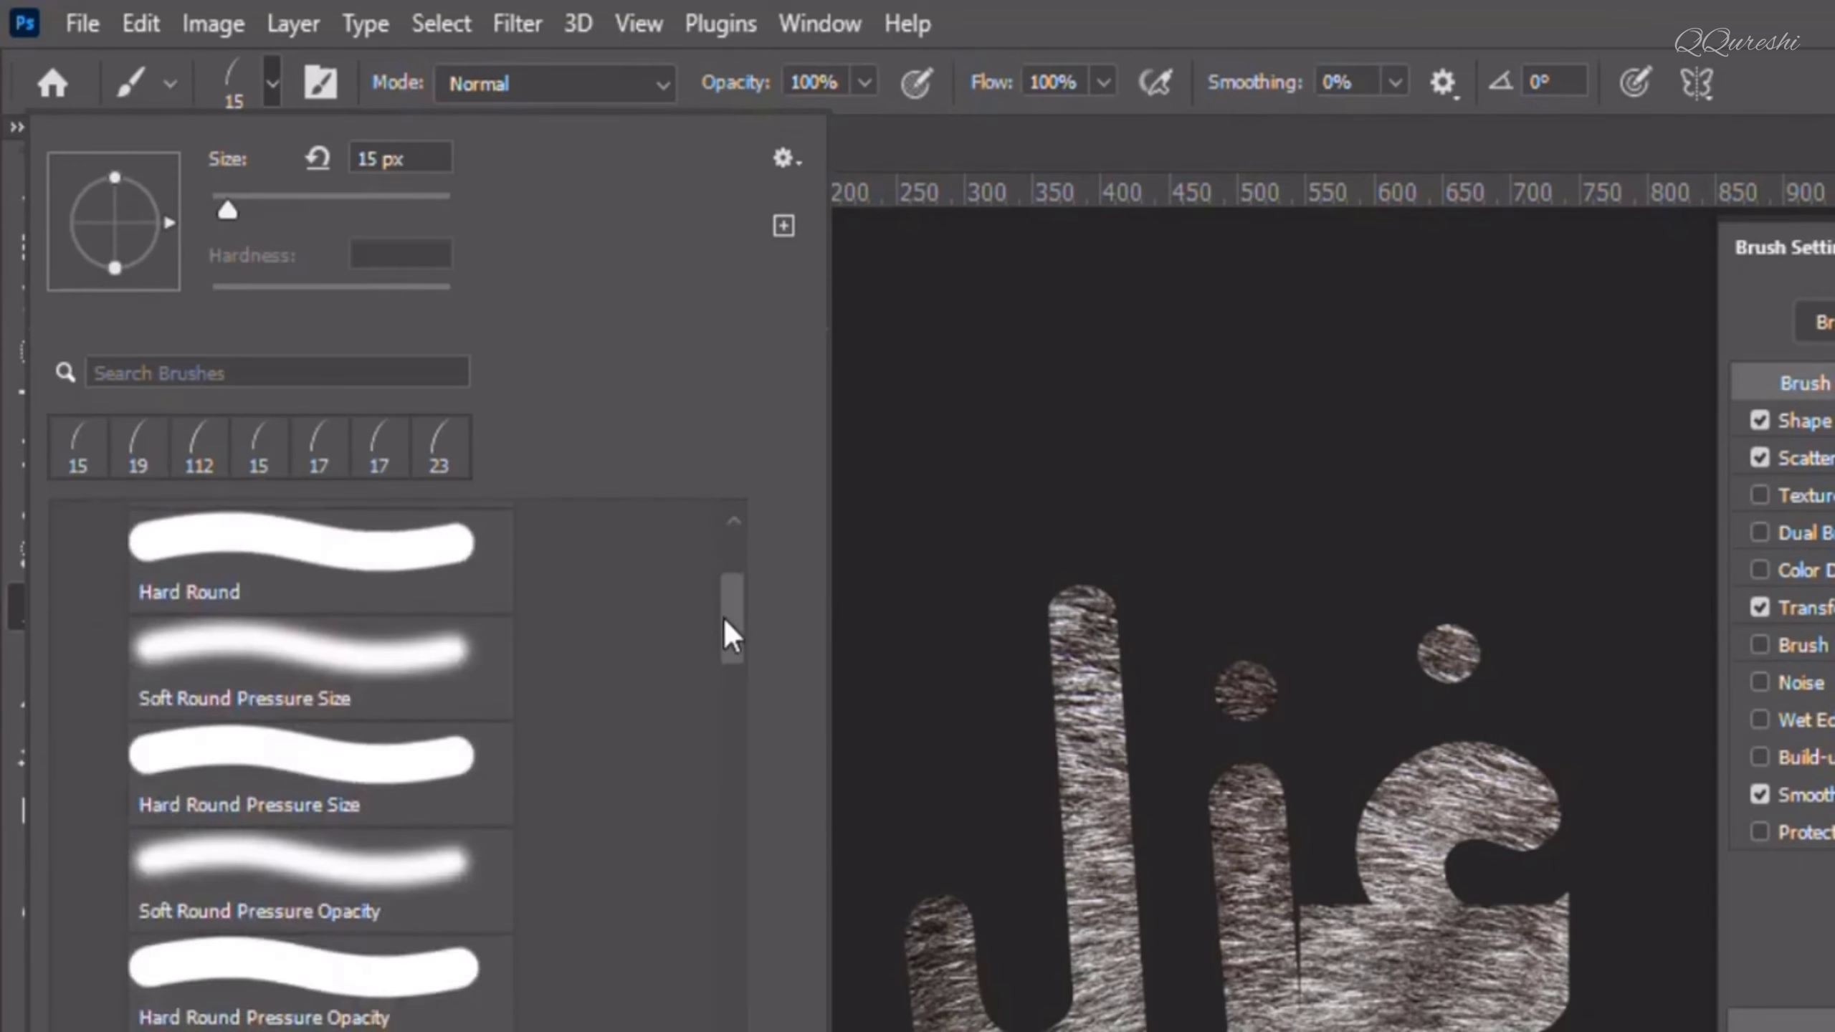
drag(729, 635, 731, 1031)
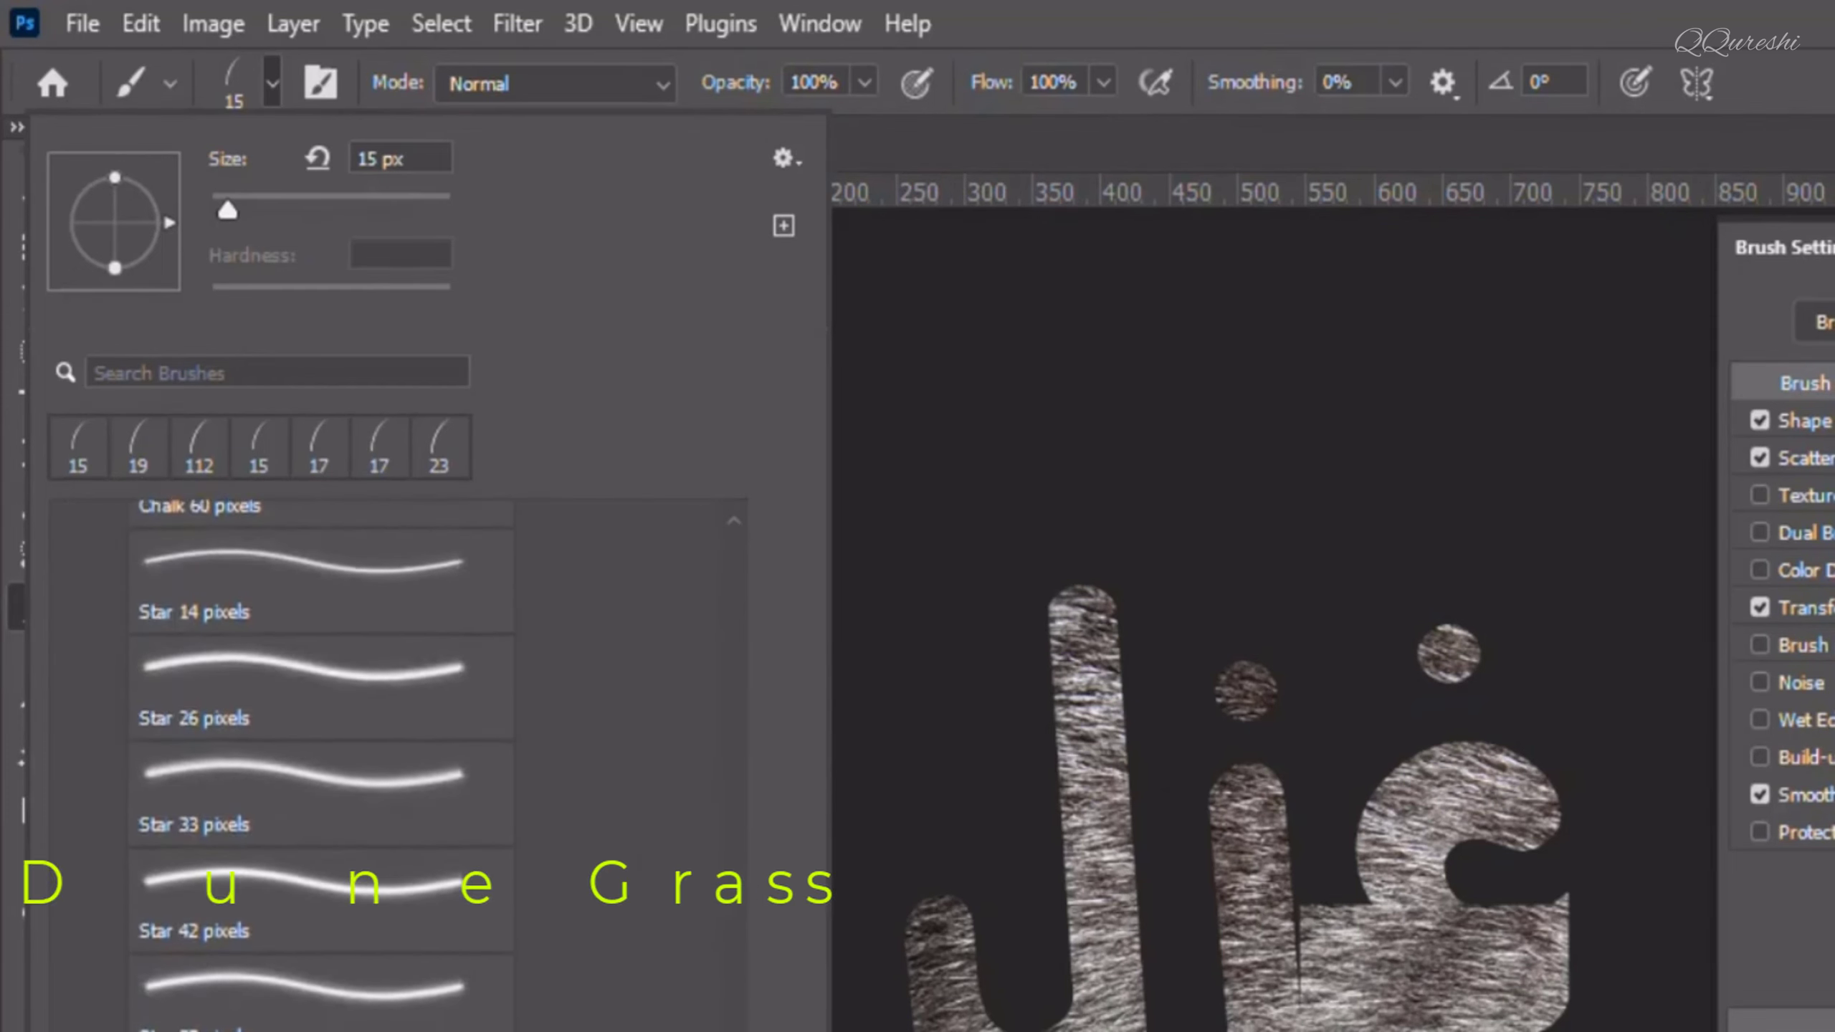
click(199, 447)
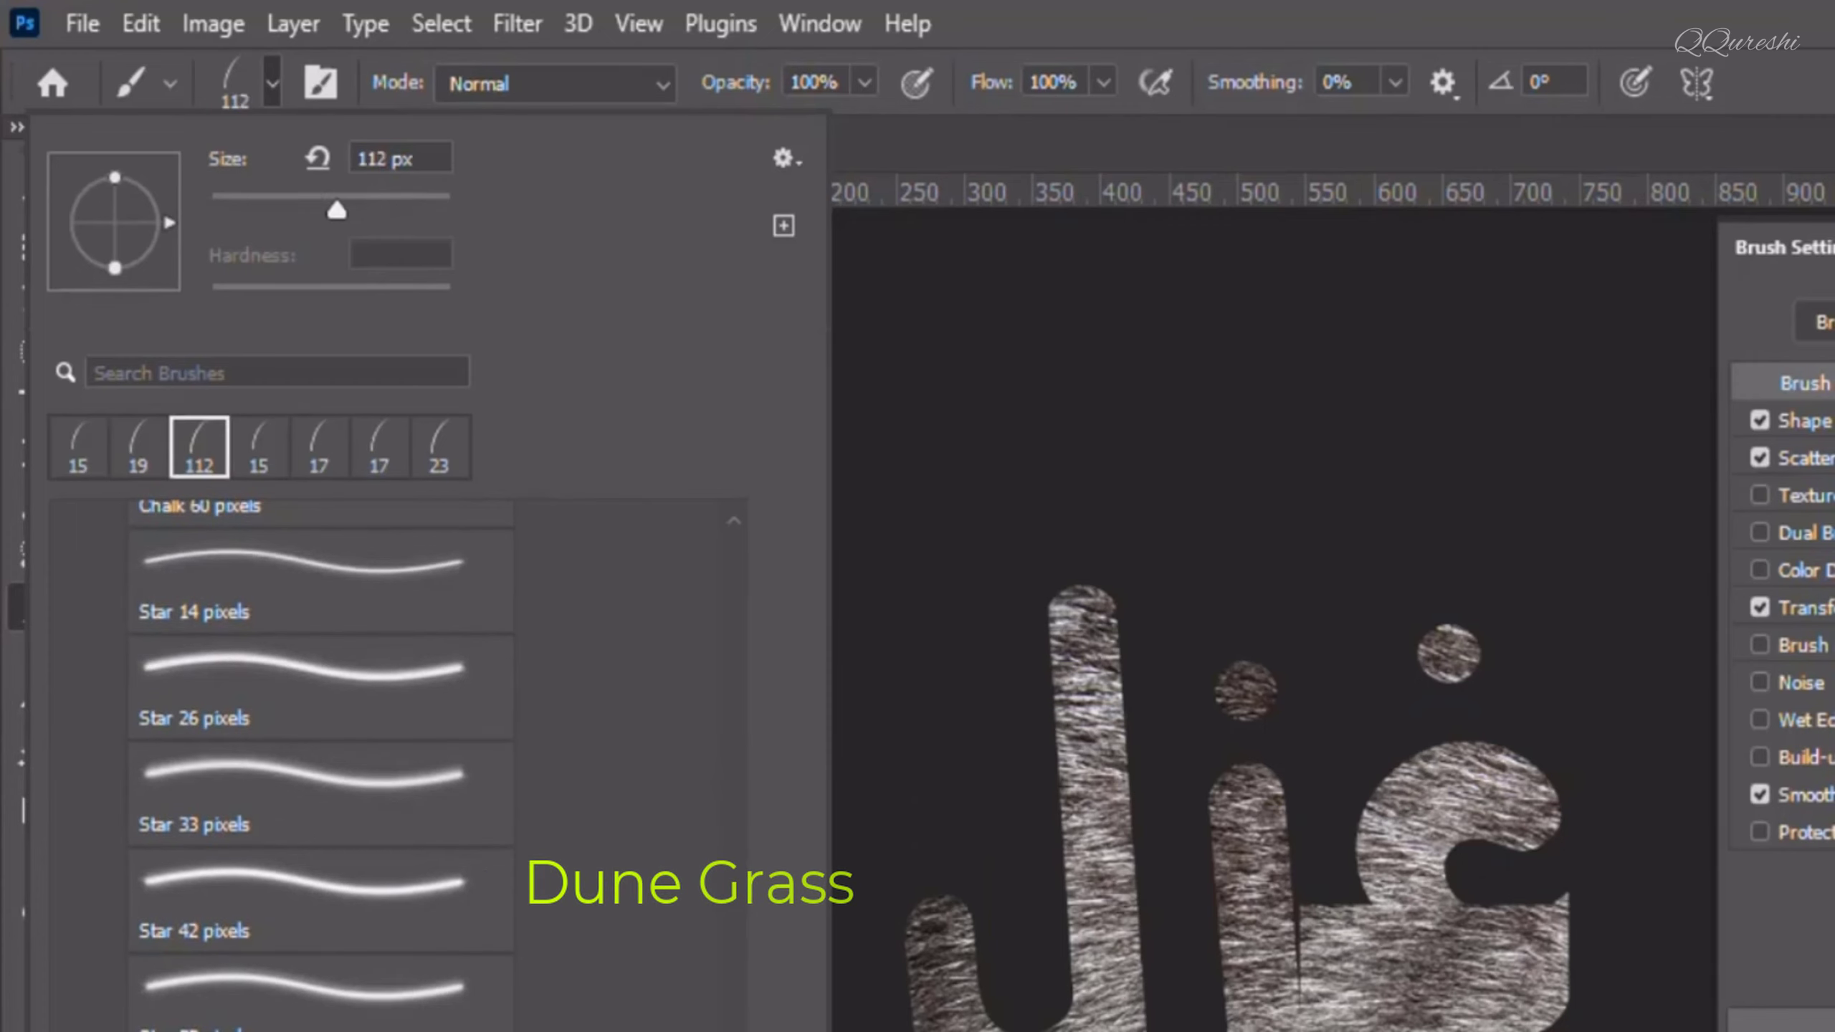
click(1035, 151)
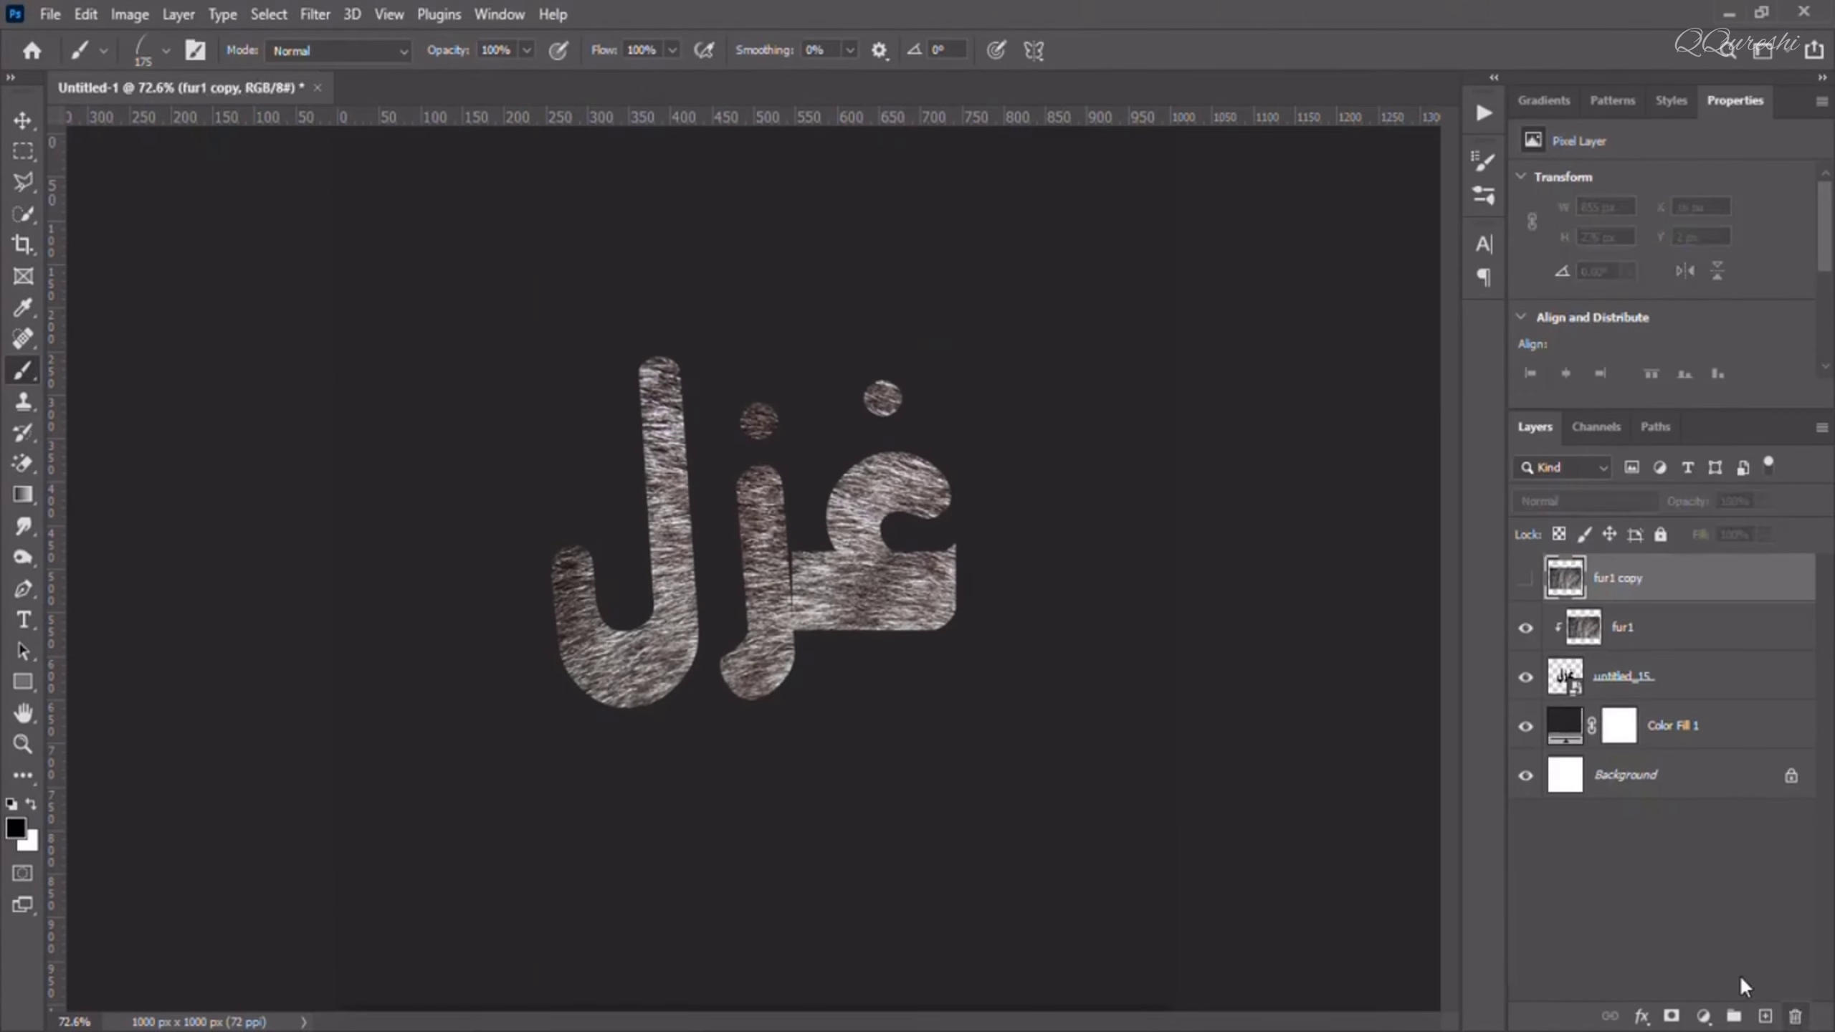
- Make the hidden fur1 copy layer visible
click(1525, 580)
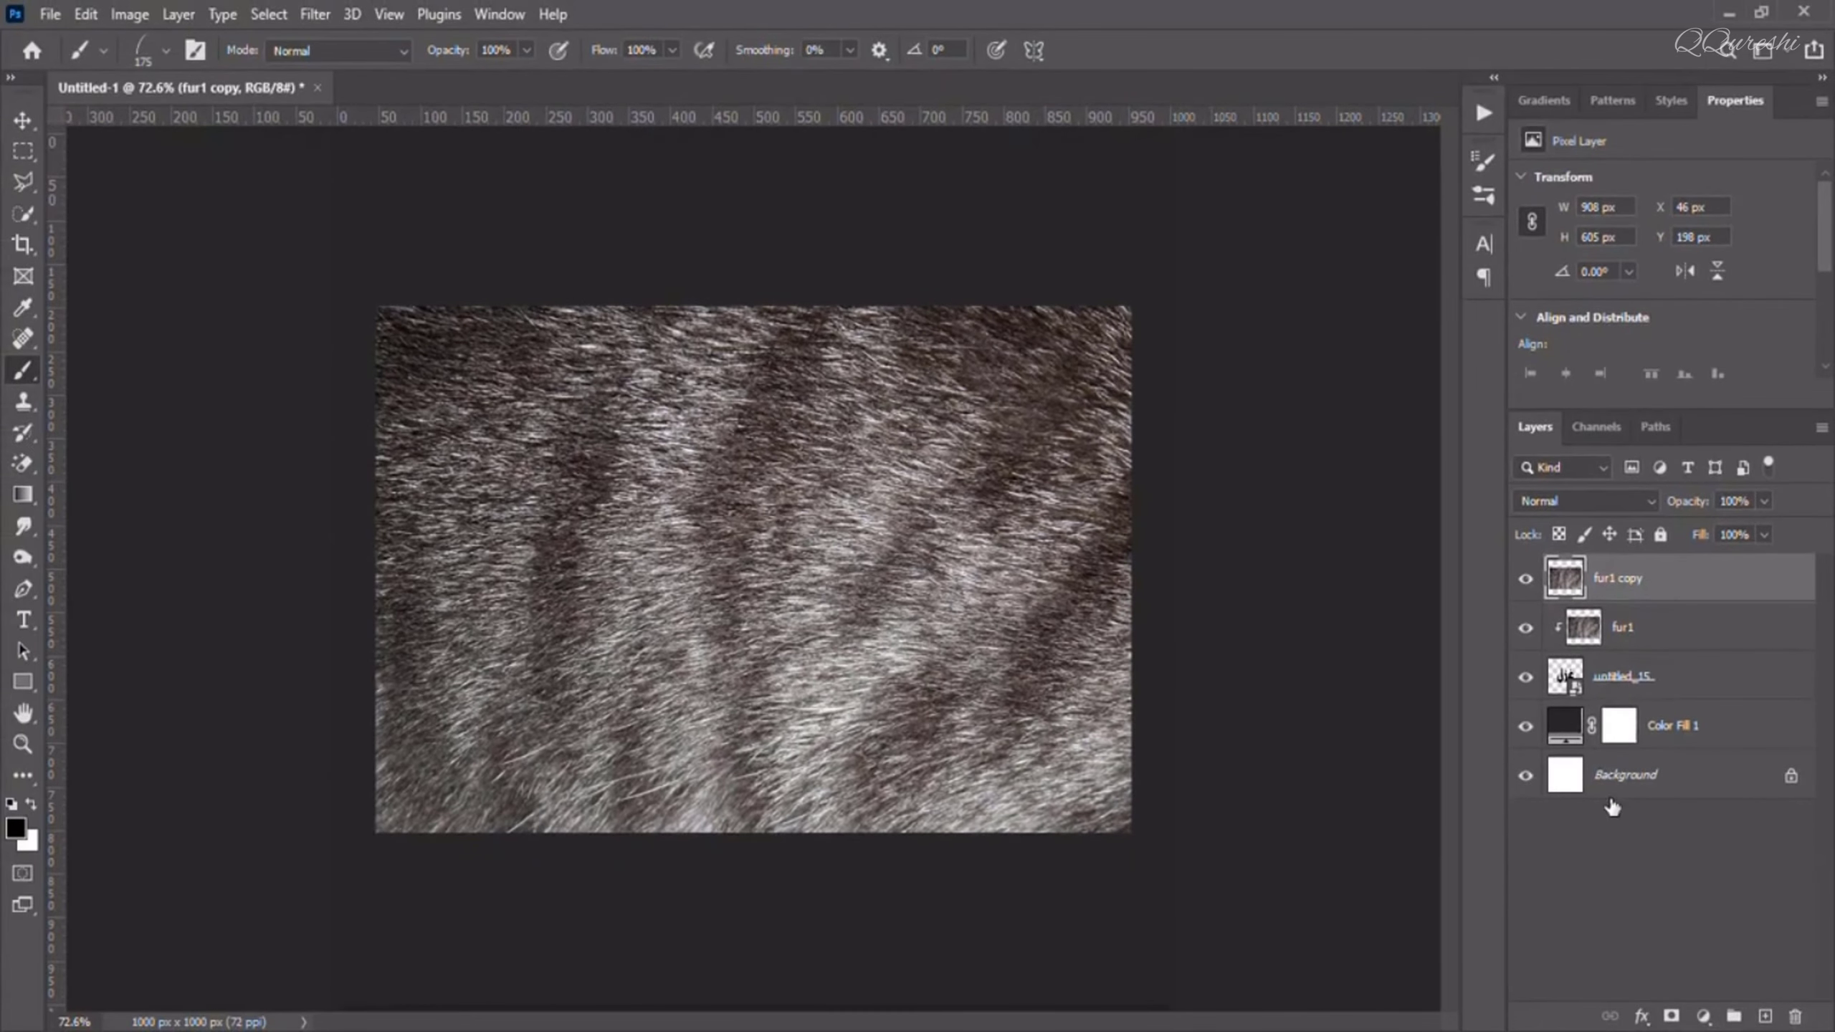
ctrl+click(1671, 1019)
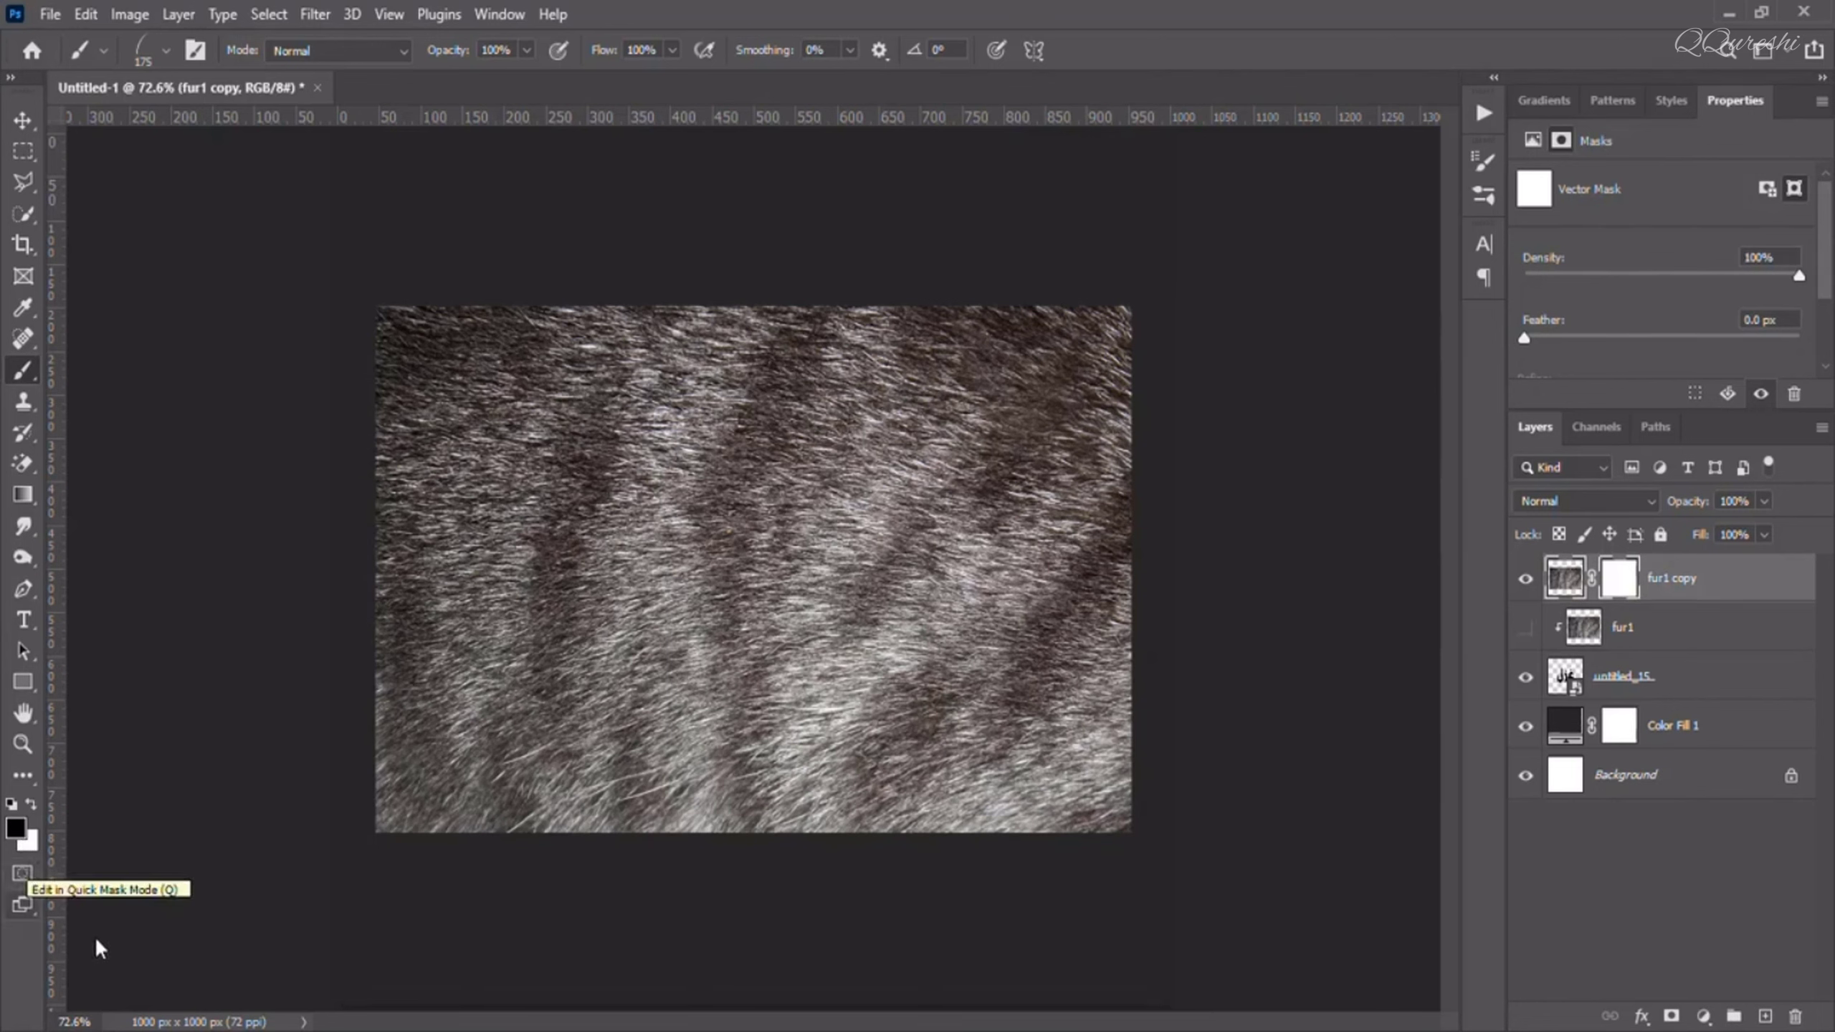
click(1625, 588)
right_click(1625, 588)
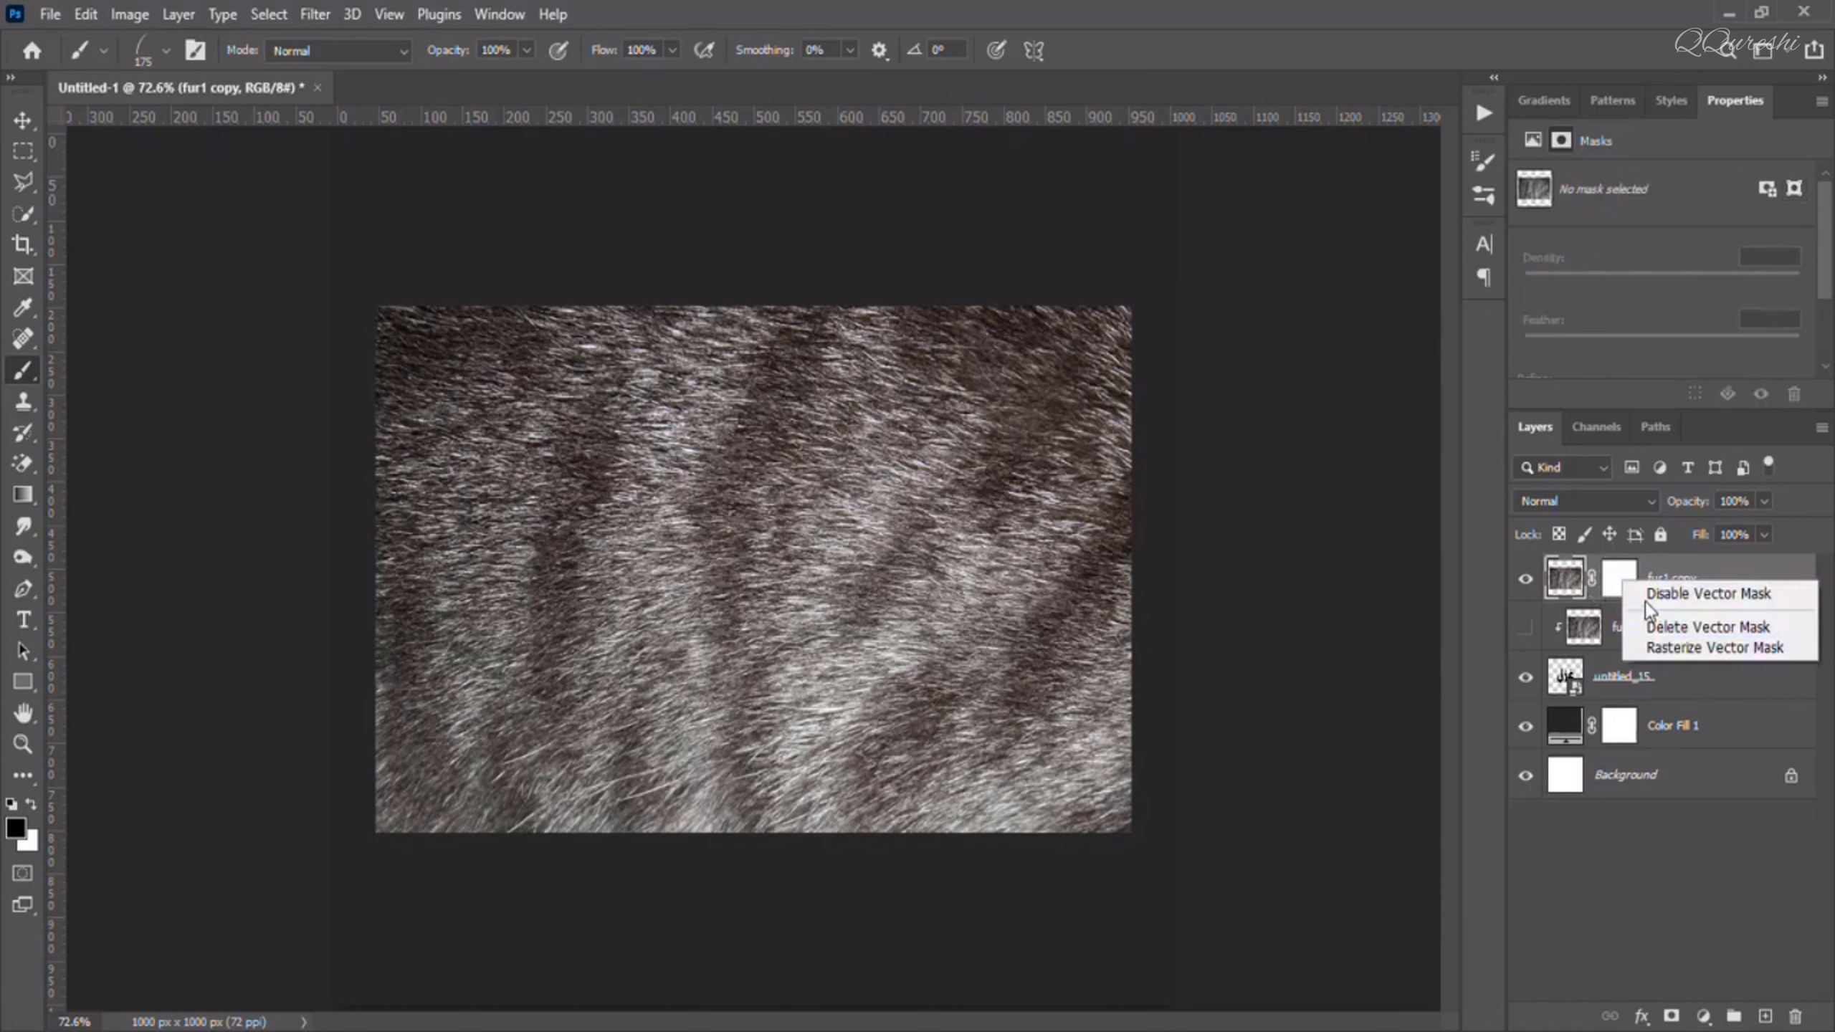
click(1615, 584)
click(1615, 584)
right_click(1619, 582)
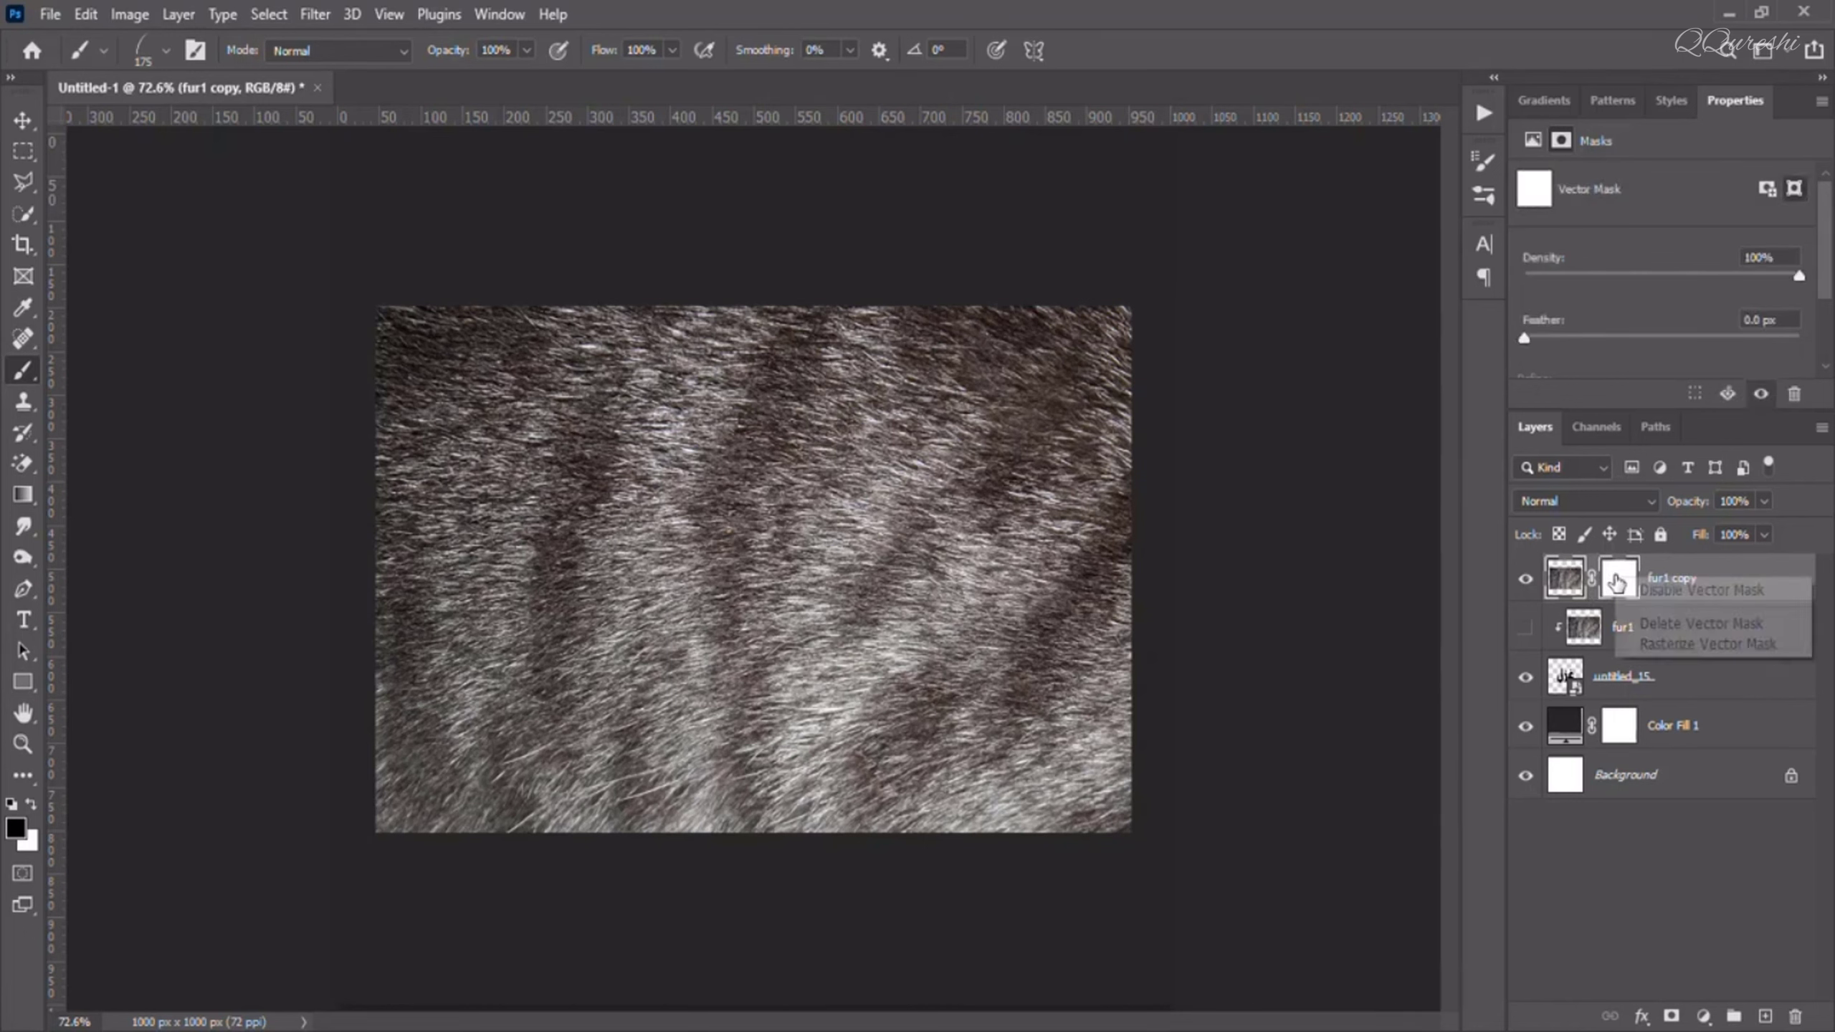
click(1636, 626)
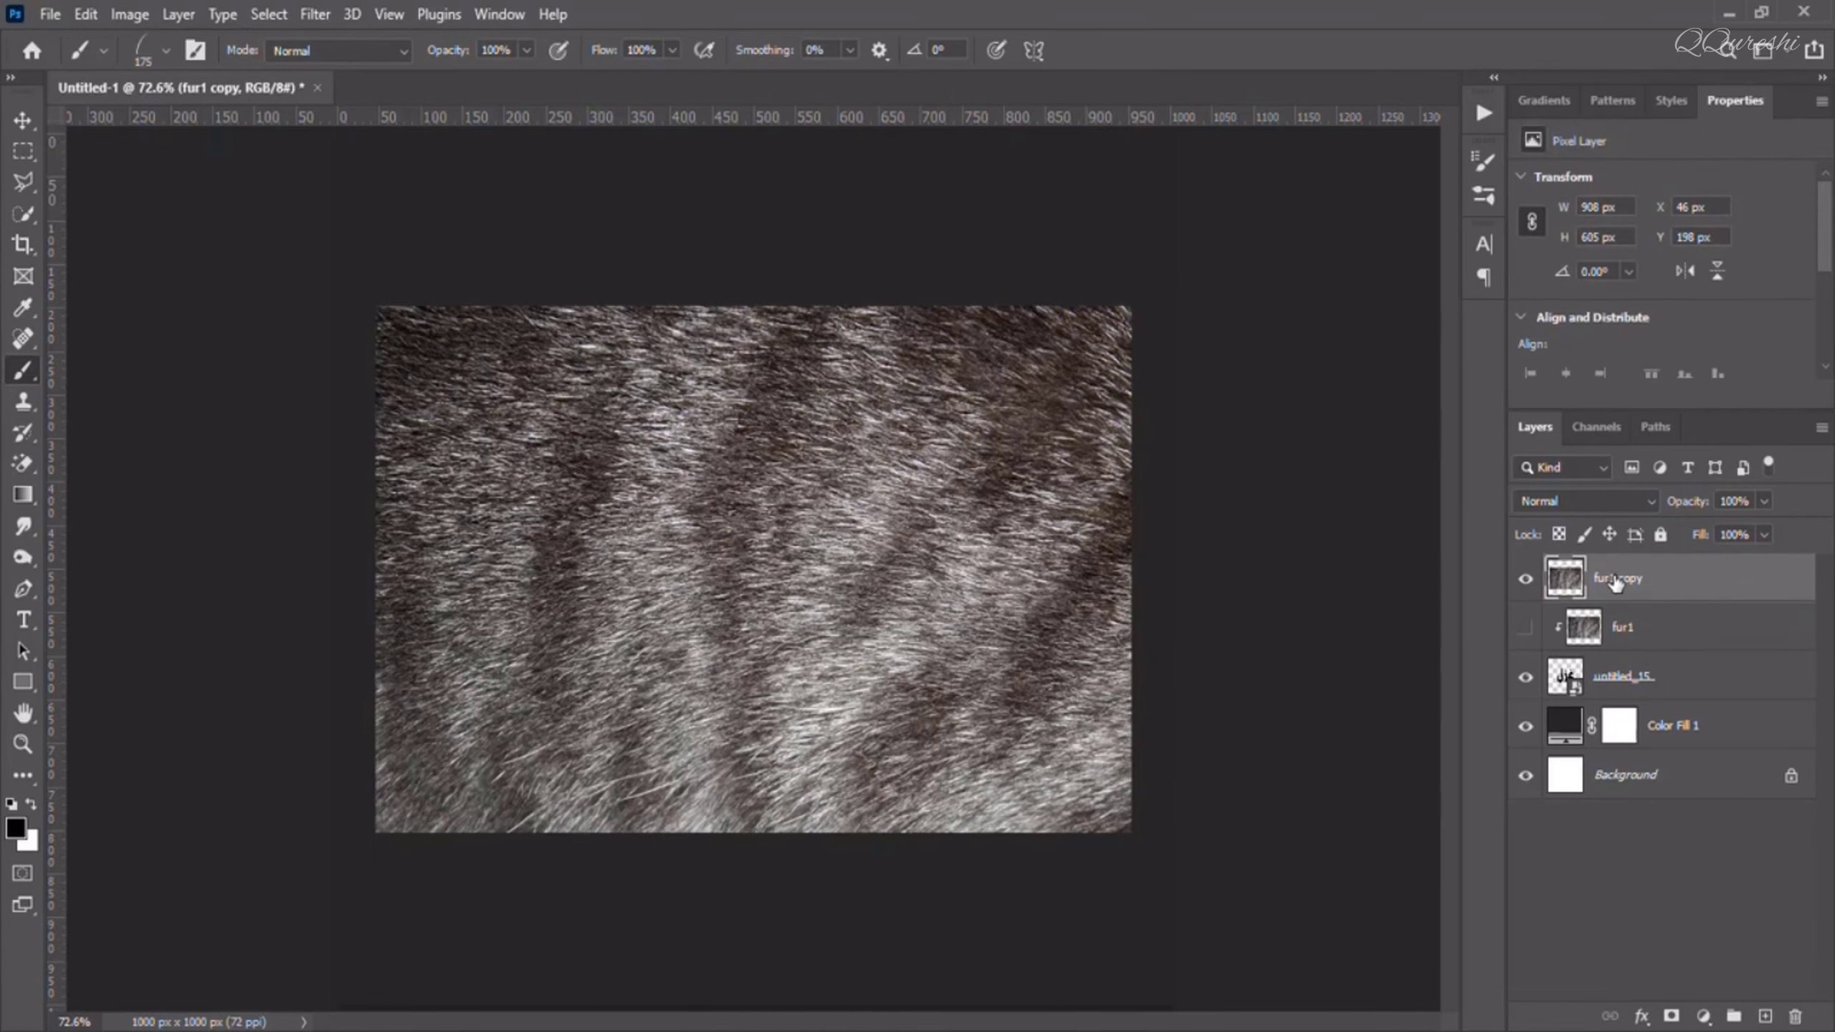
- Add a black layer mask to fur1 copy with white as the foreground colour, and show the clipped fur1 layer
alt+click(1671, 1016)
key(x)
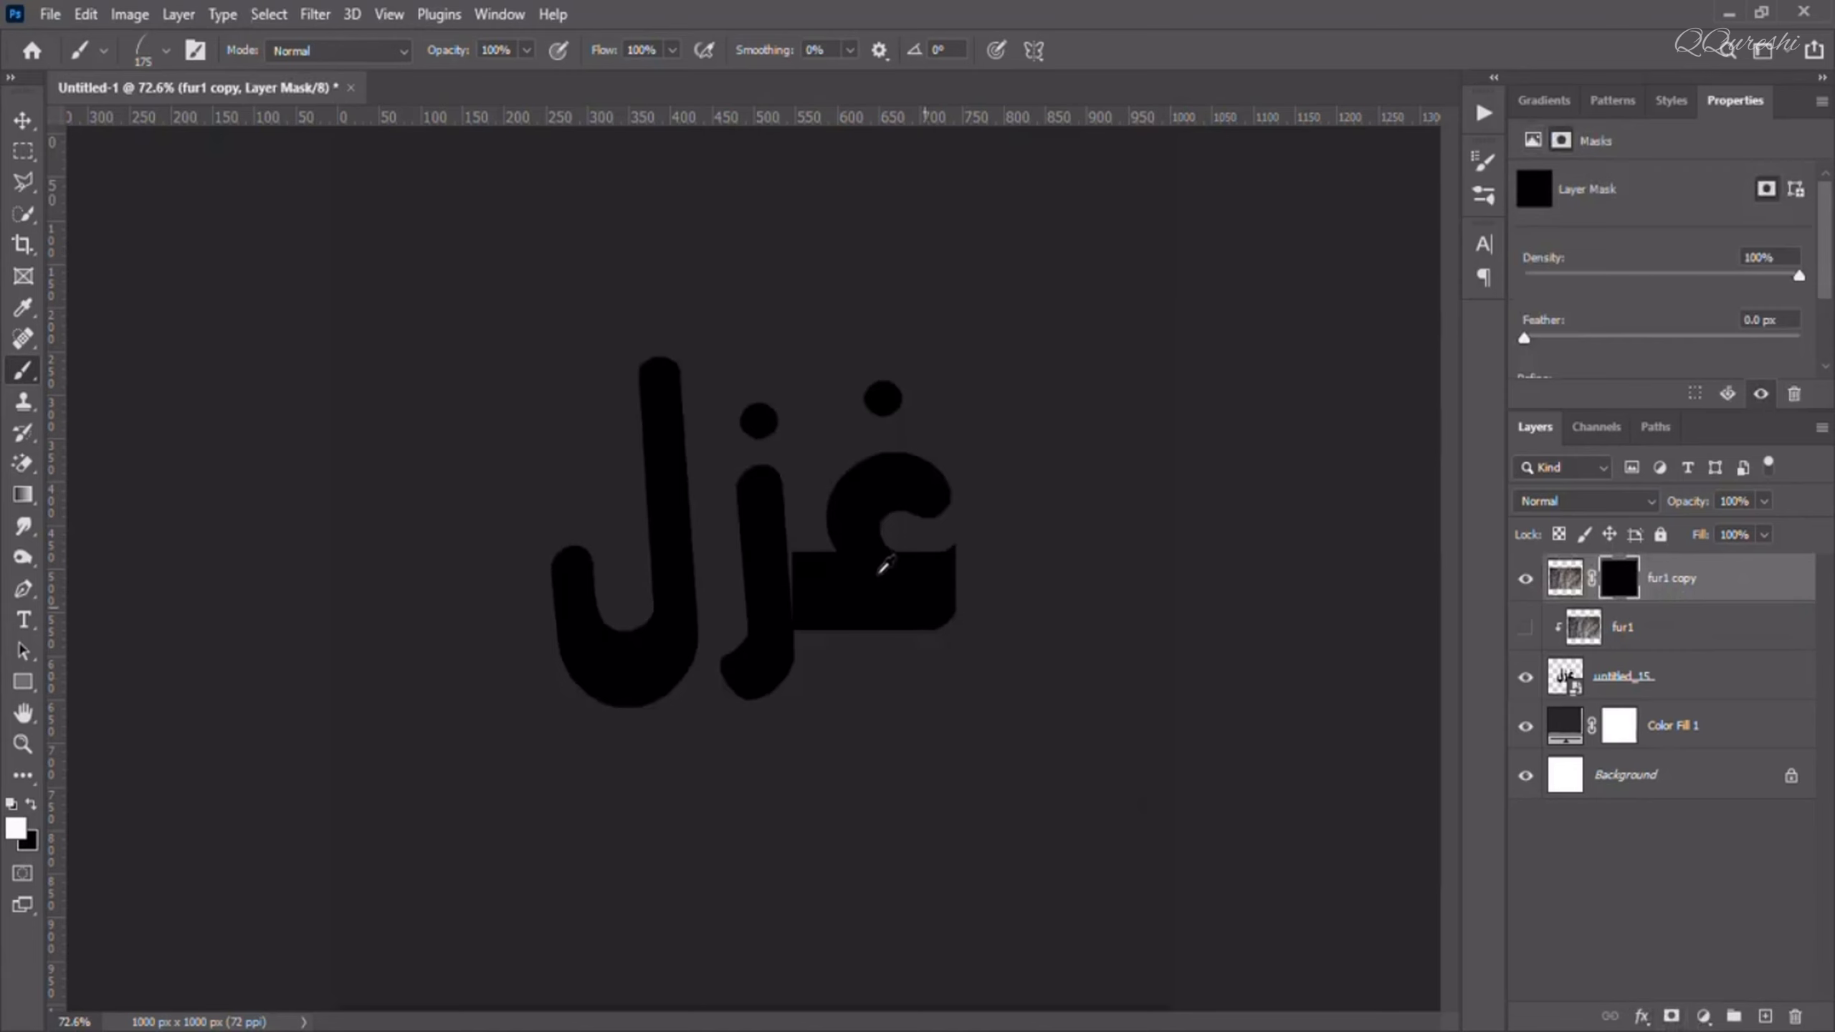
click(1525, 628)
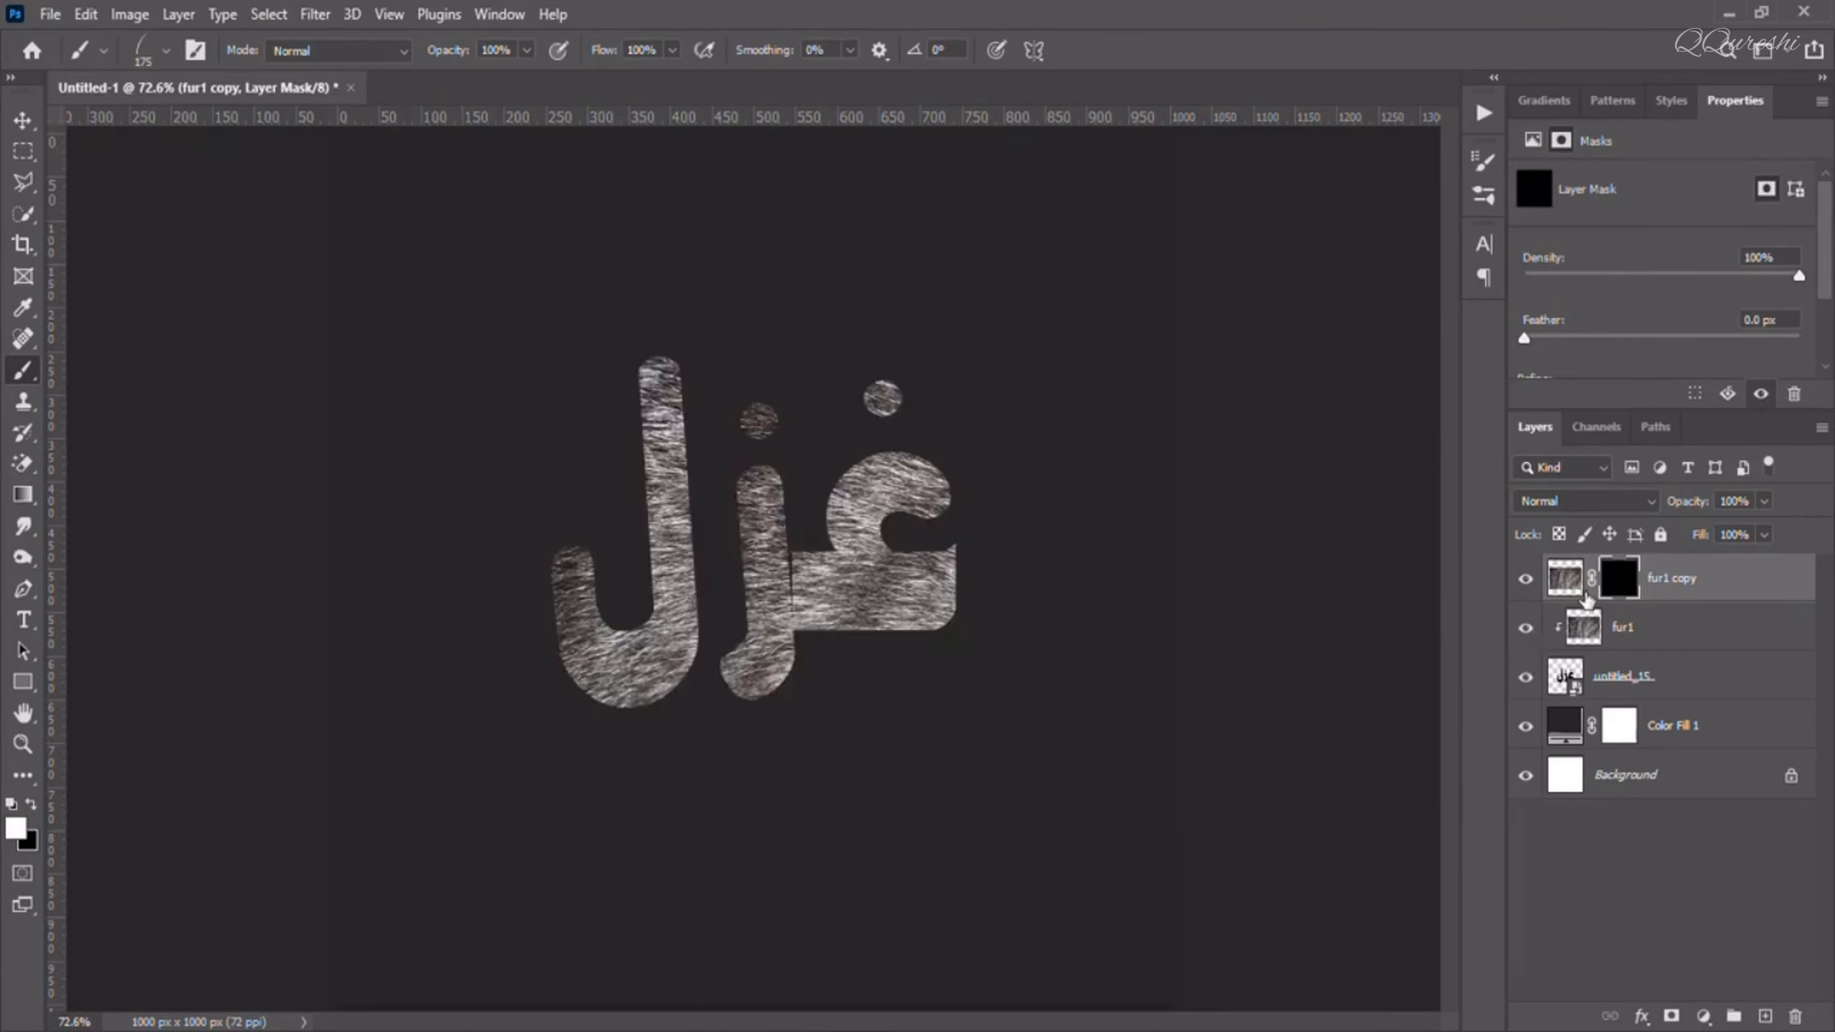
- Load the lettering layer's outline as a selection and convert it into a work path
click(1596, 683)
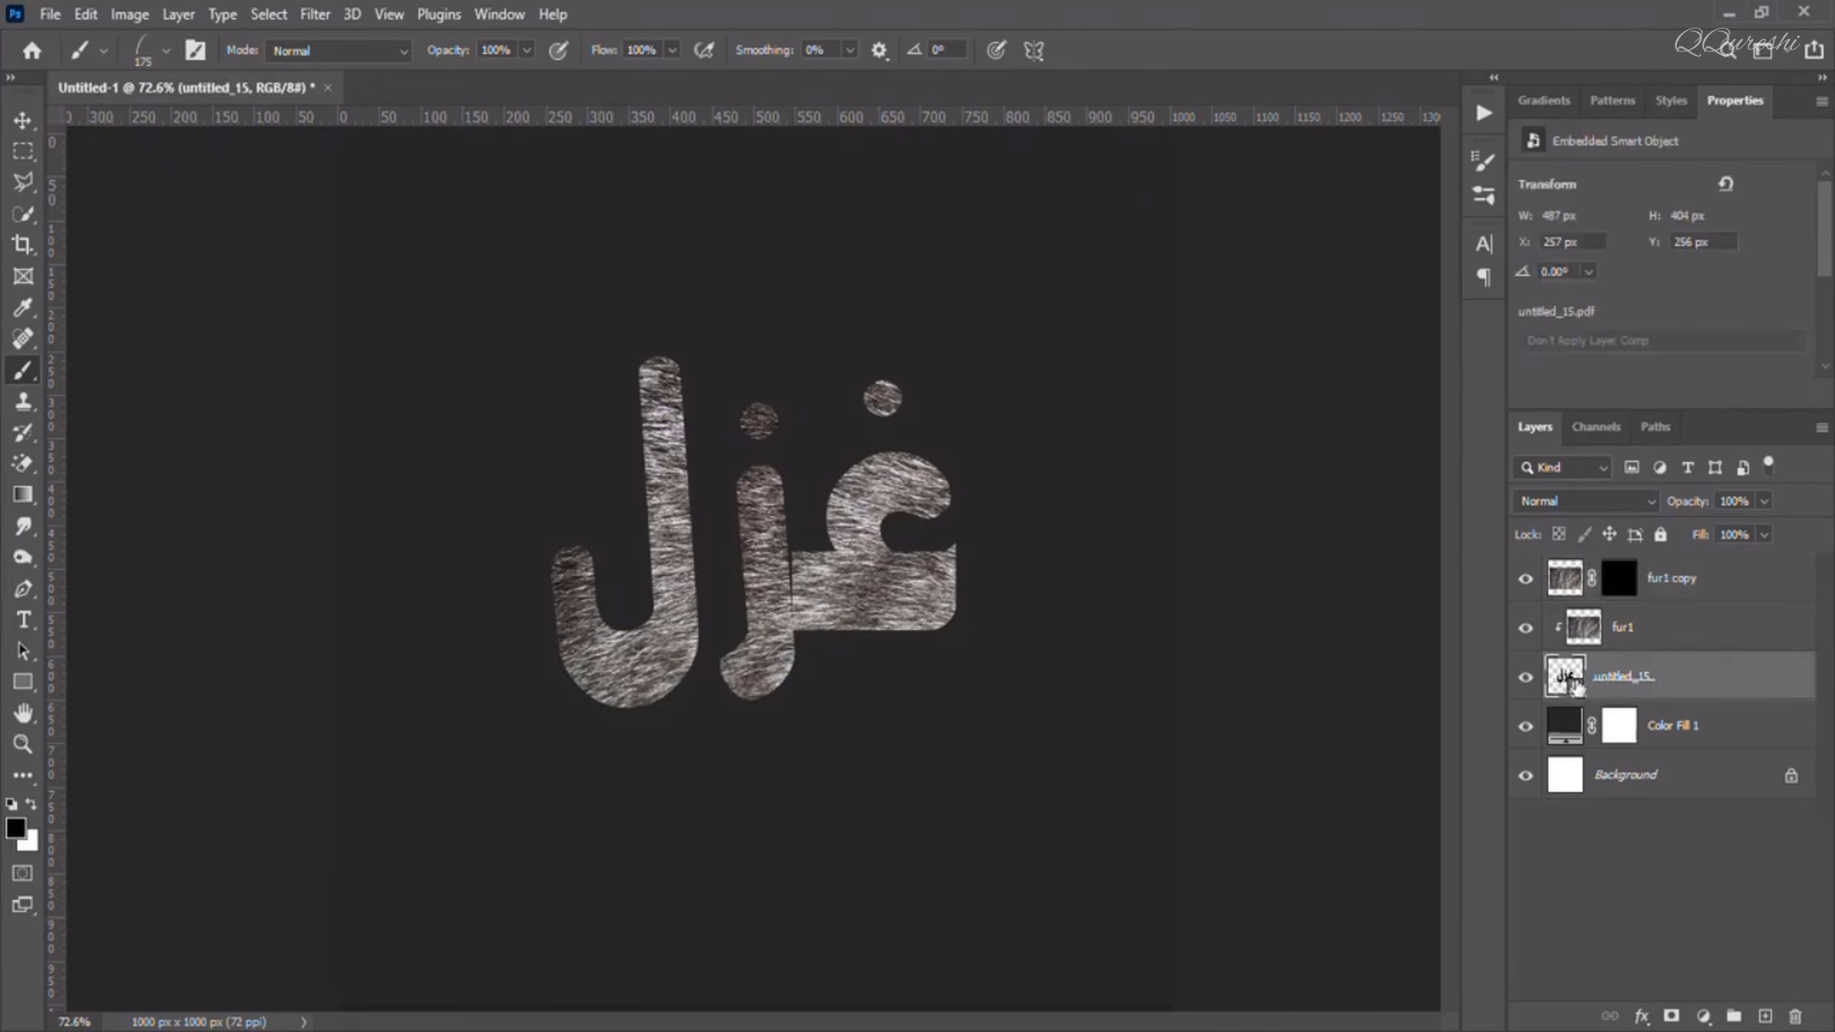
drag(1575, 688, 1563, 677)
ctrl+click(1564, 676)
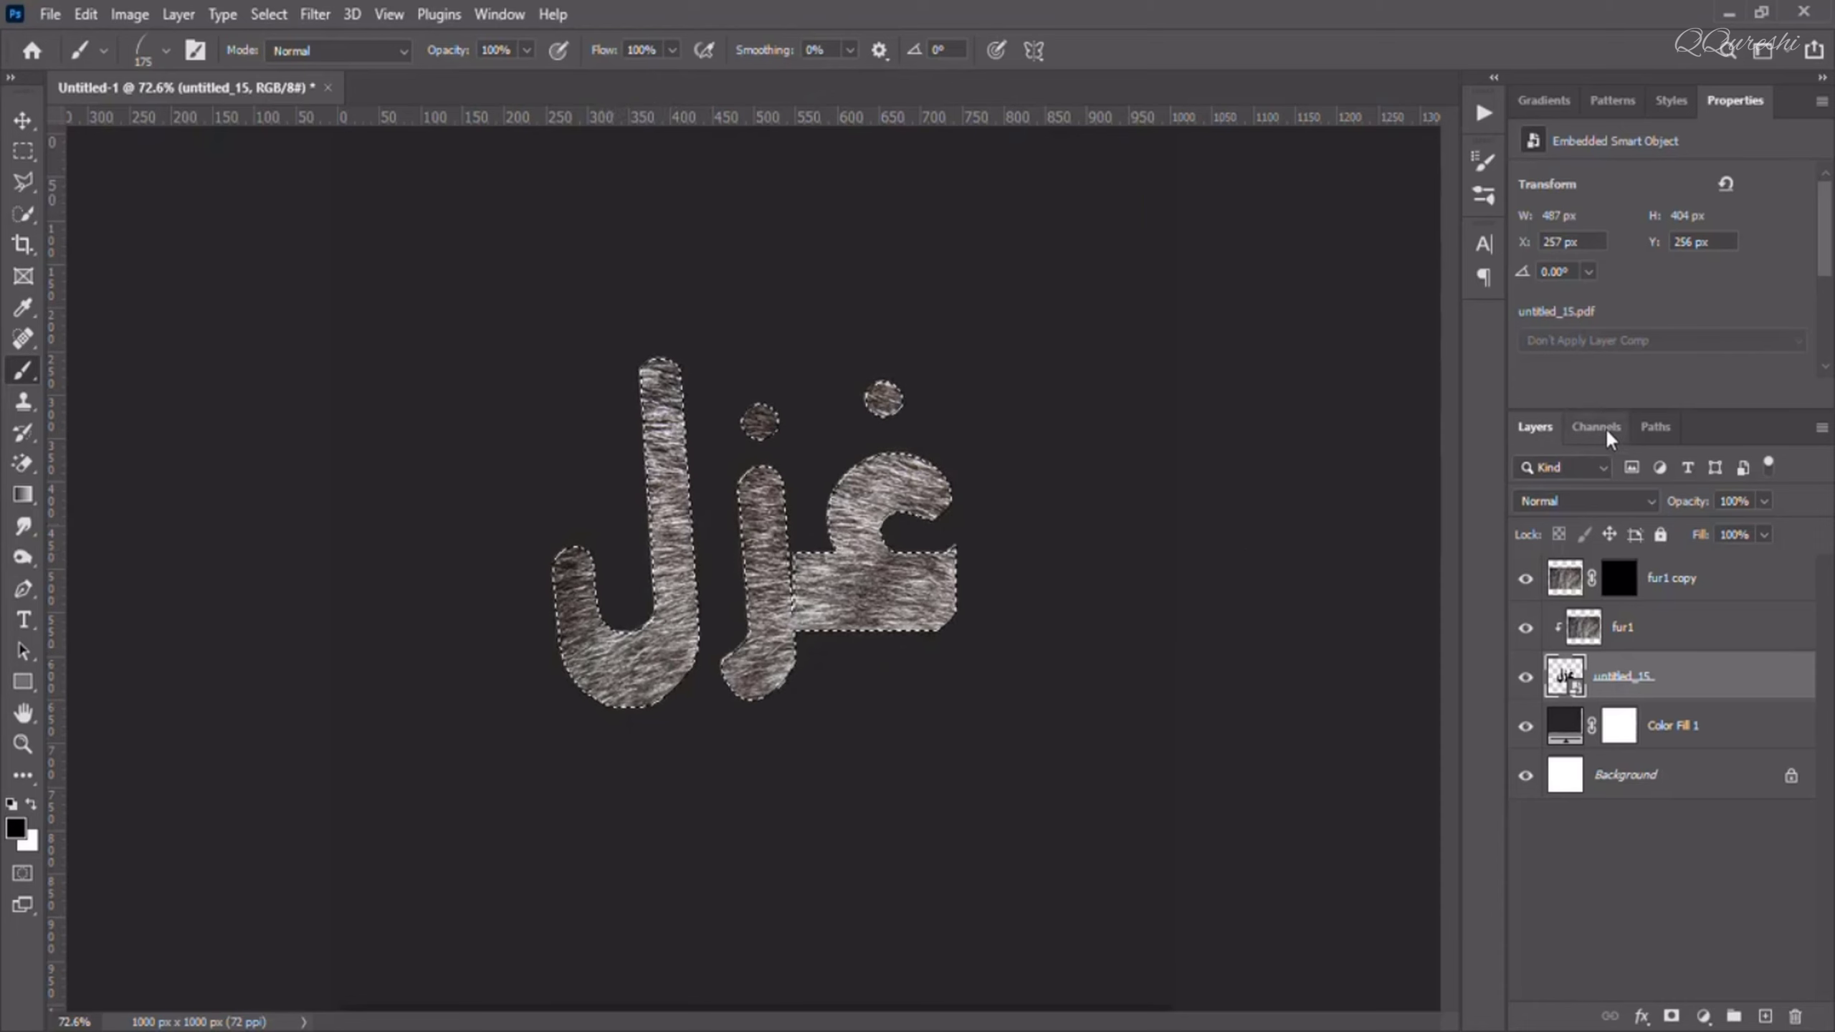
click(1651, 424)
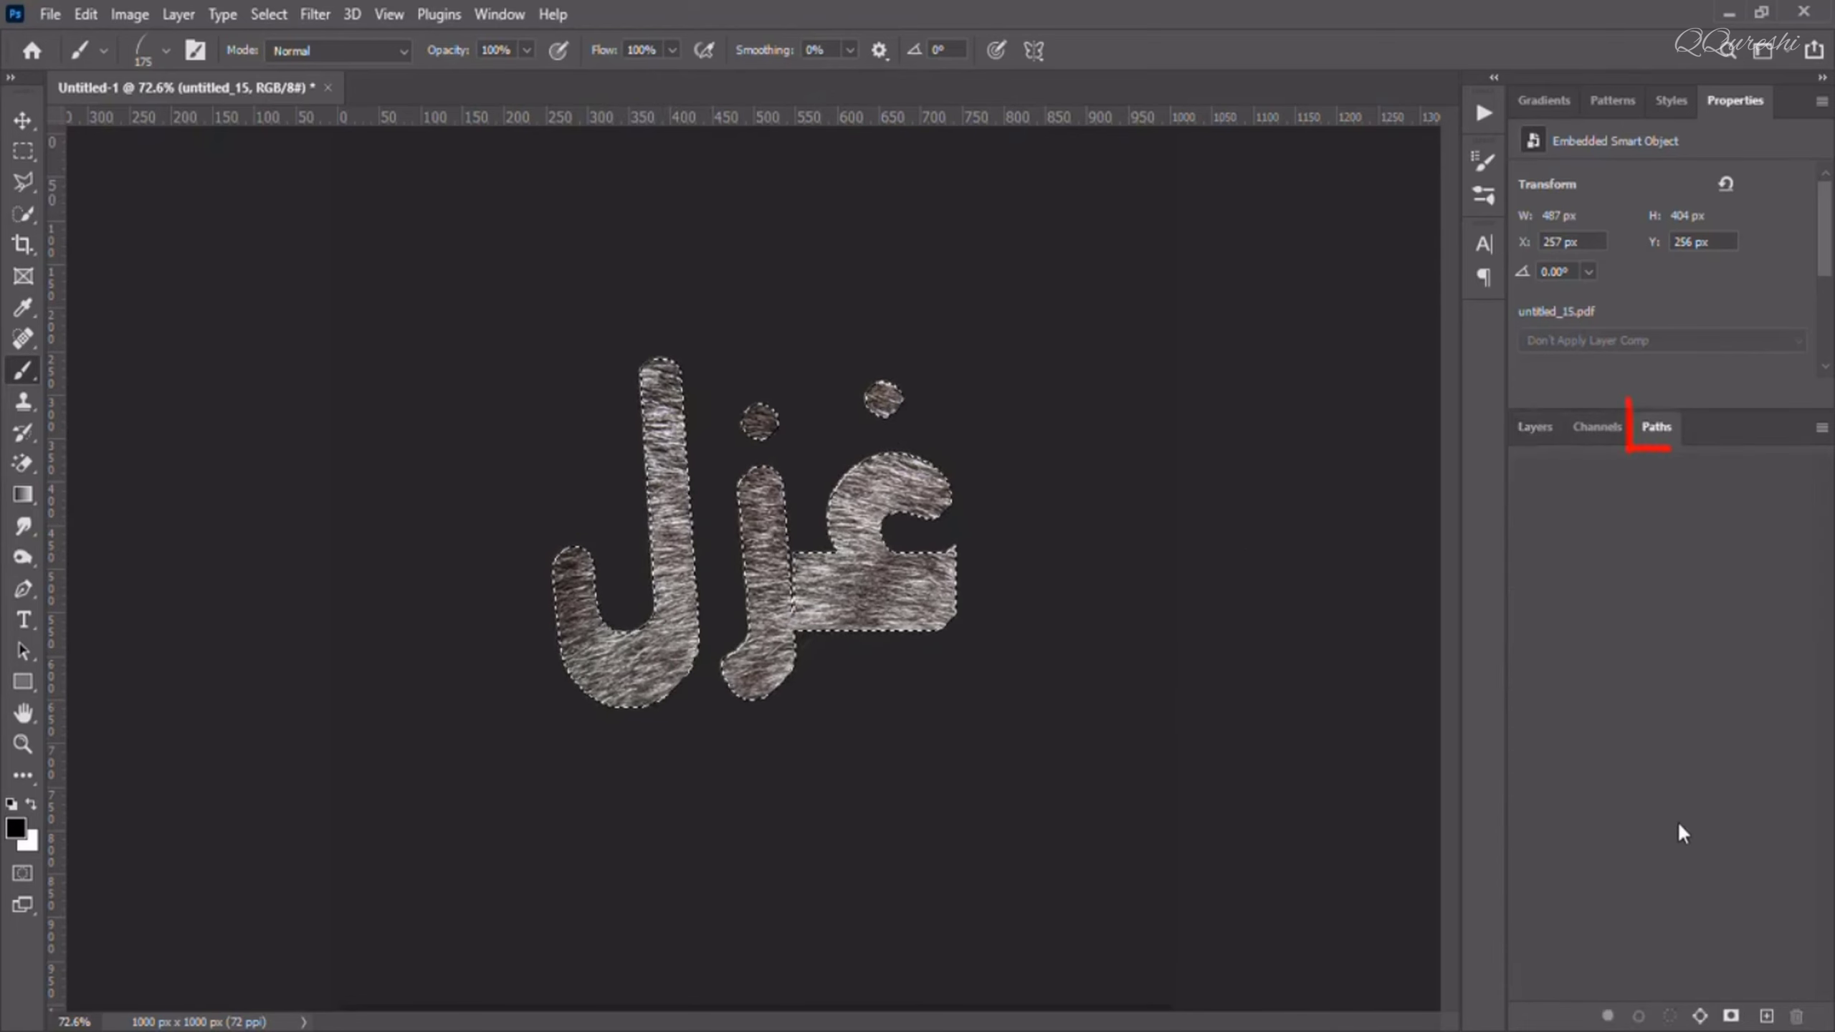
click(1700, 1017)
click(1534, 426)
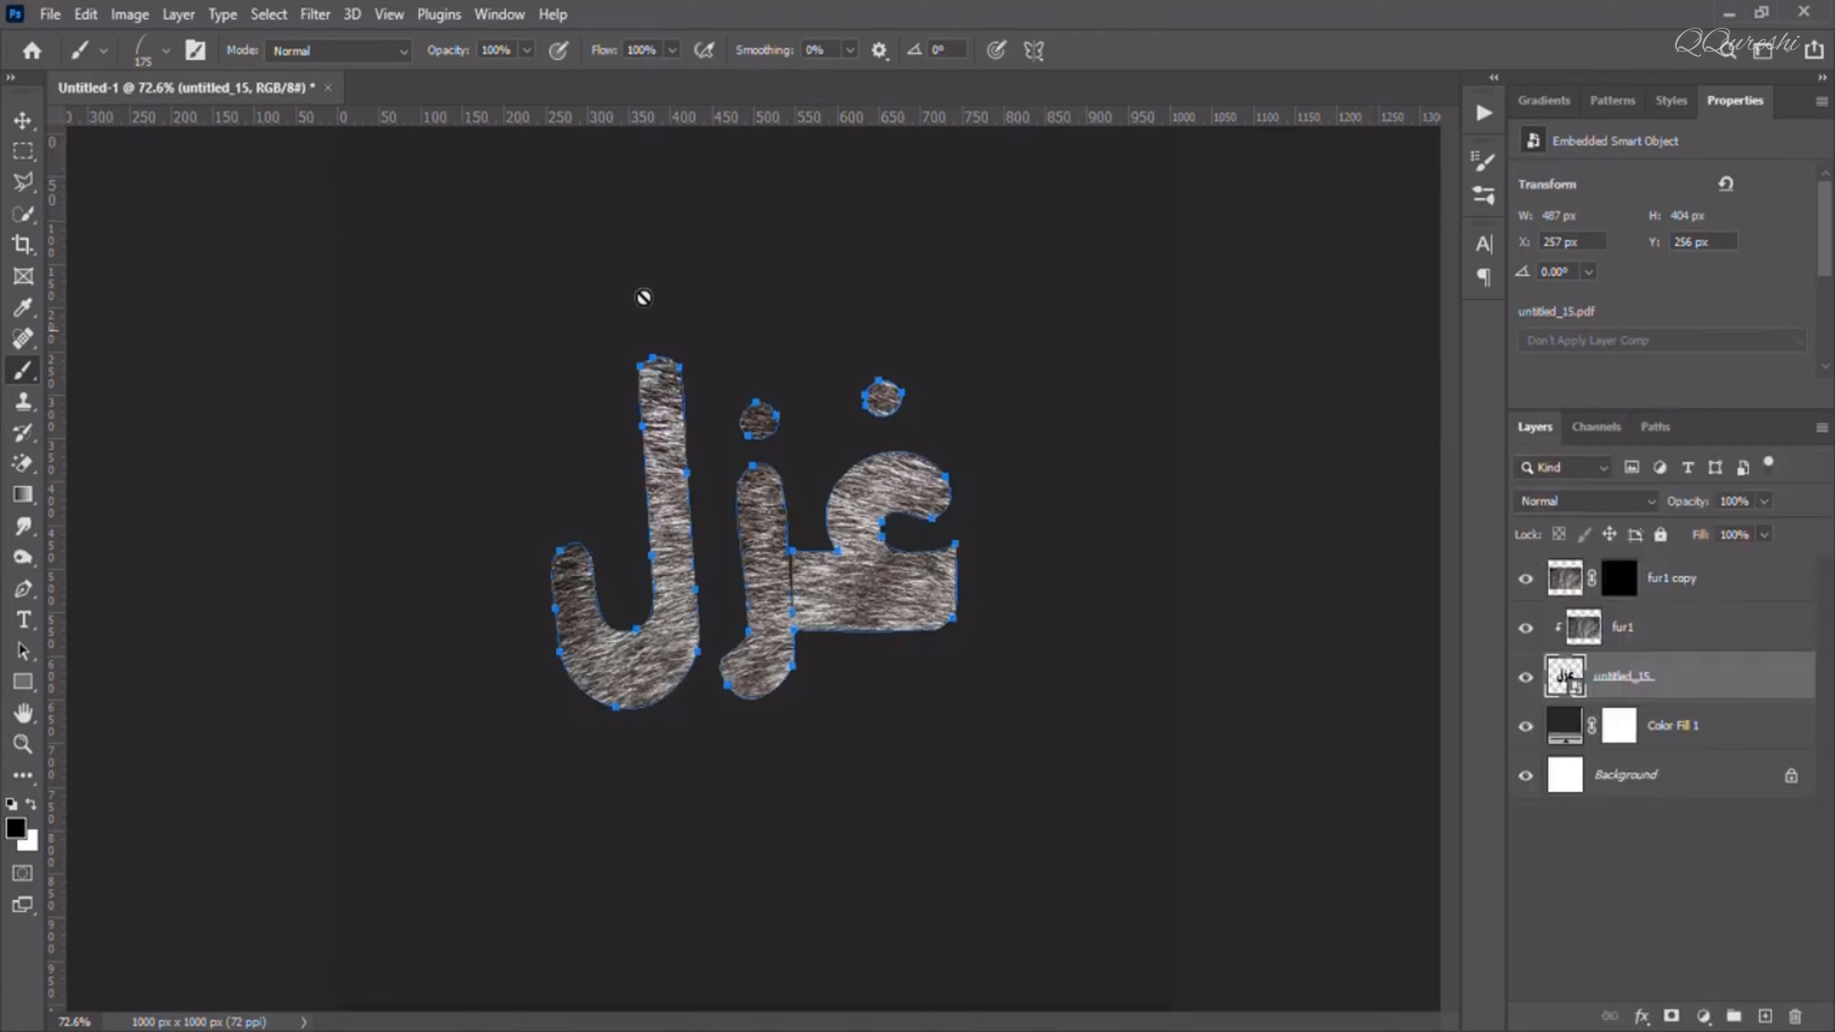
- Set the Dune Grass brush tip to 16 px size with 1% spacing
click(1482, 116)
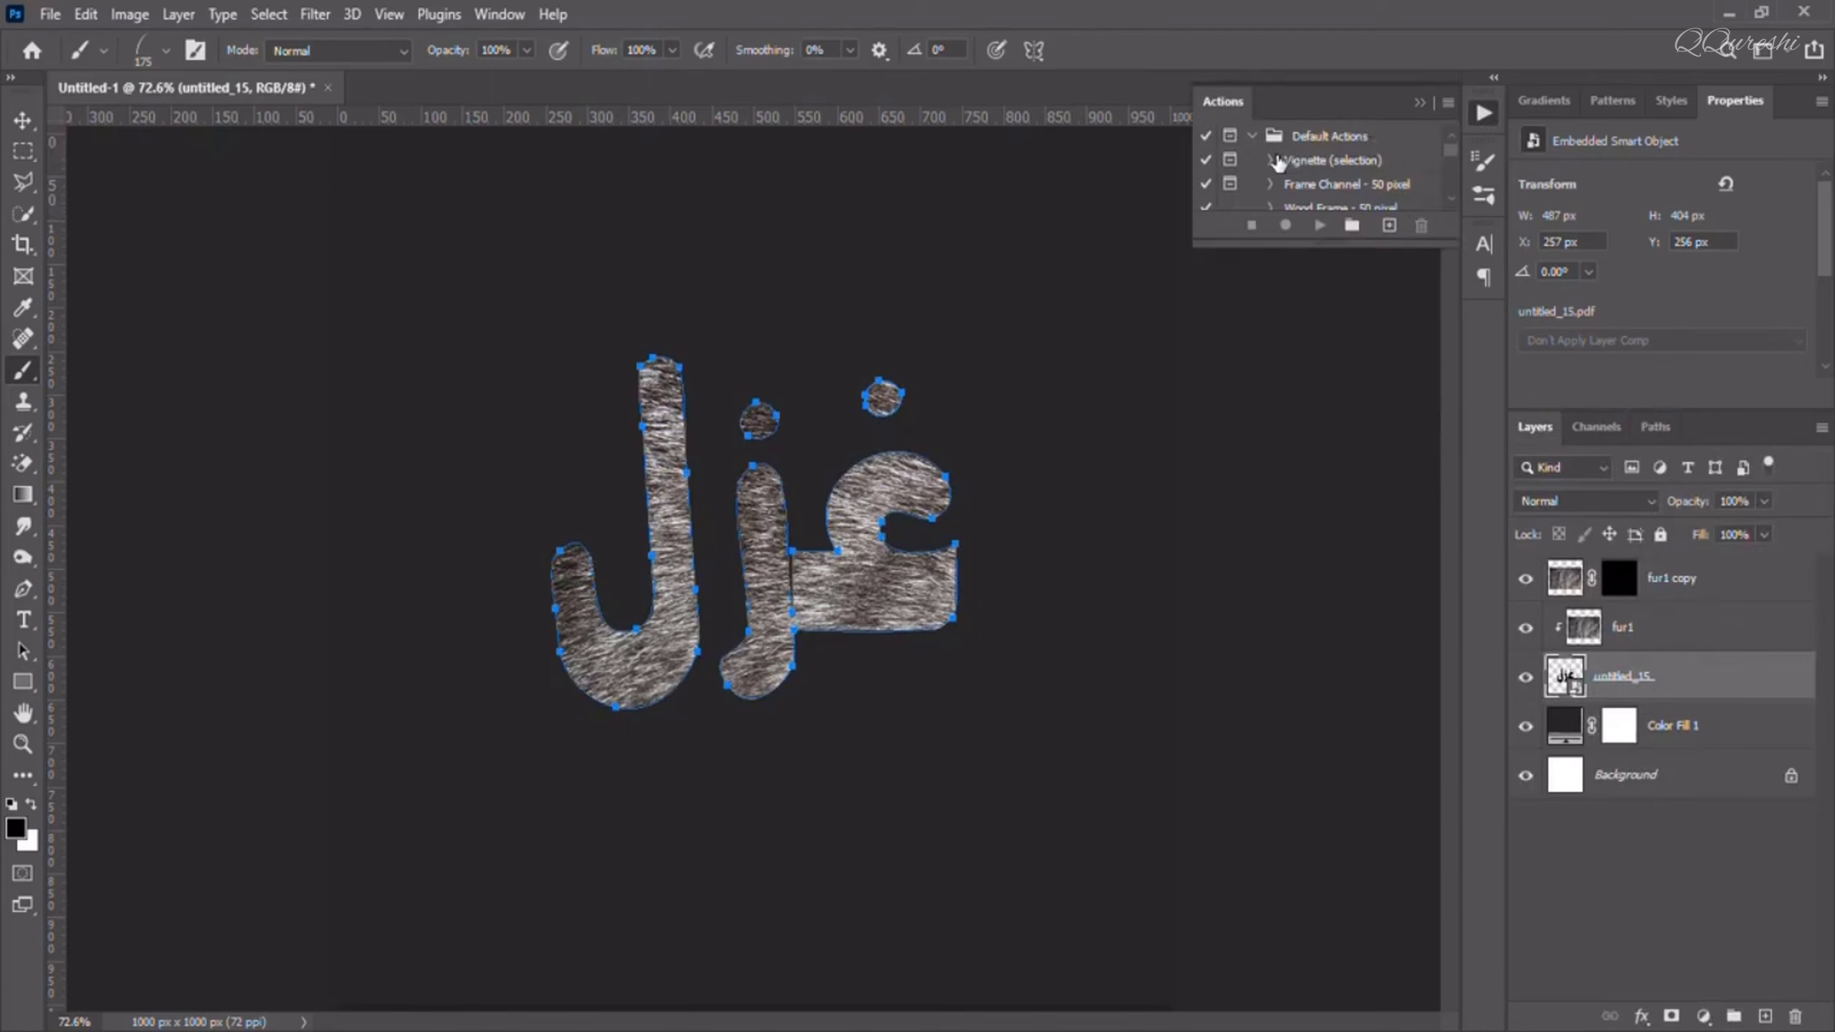
click(1475, 121)
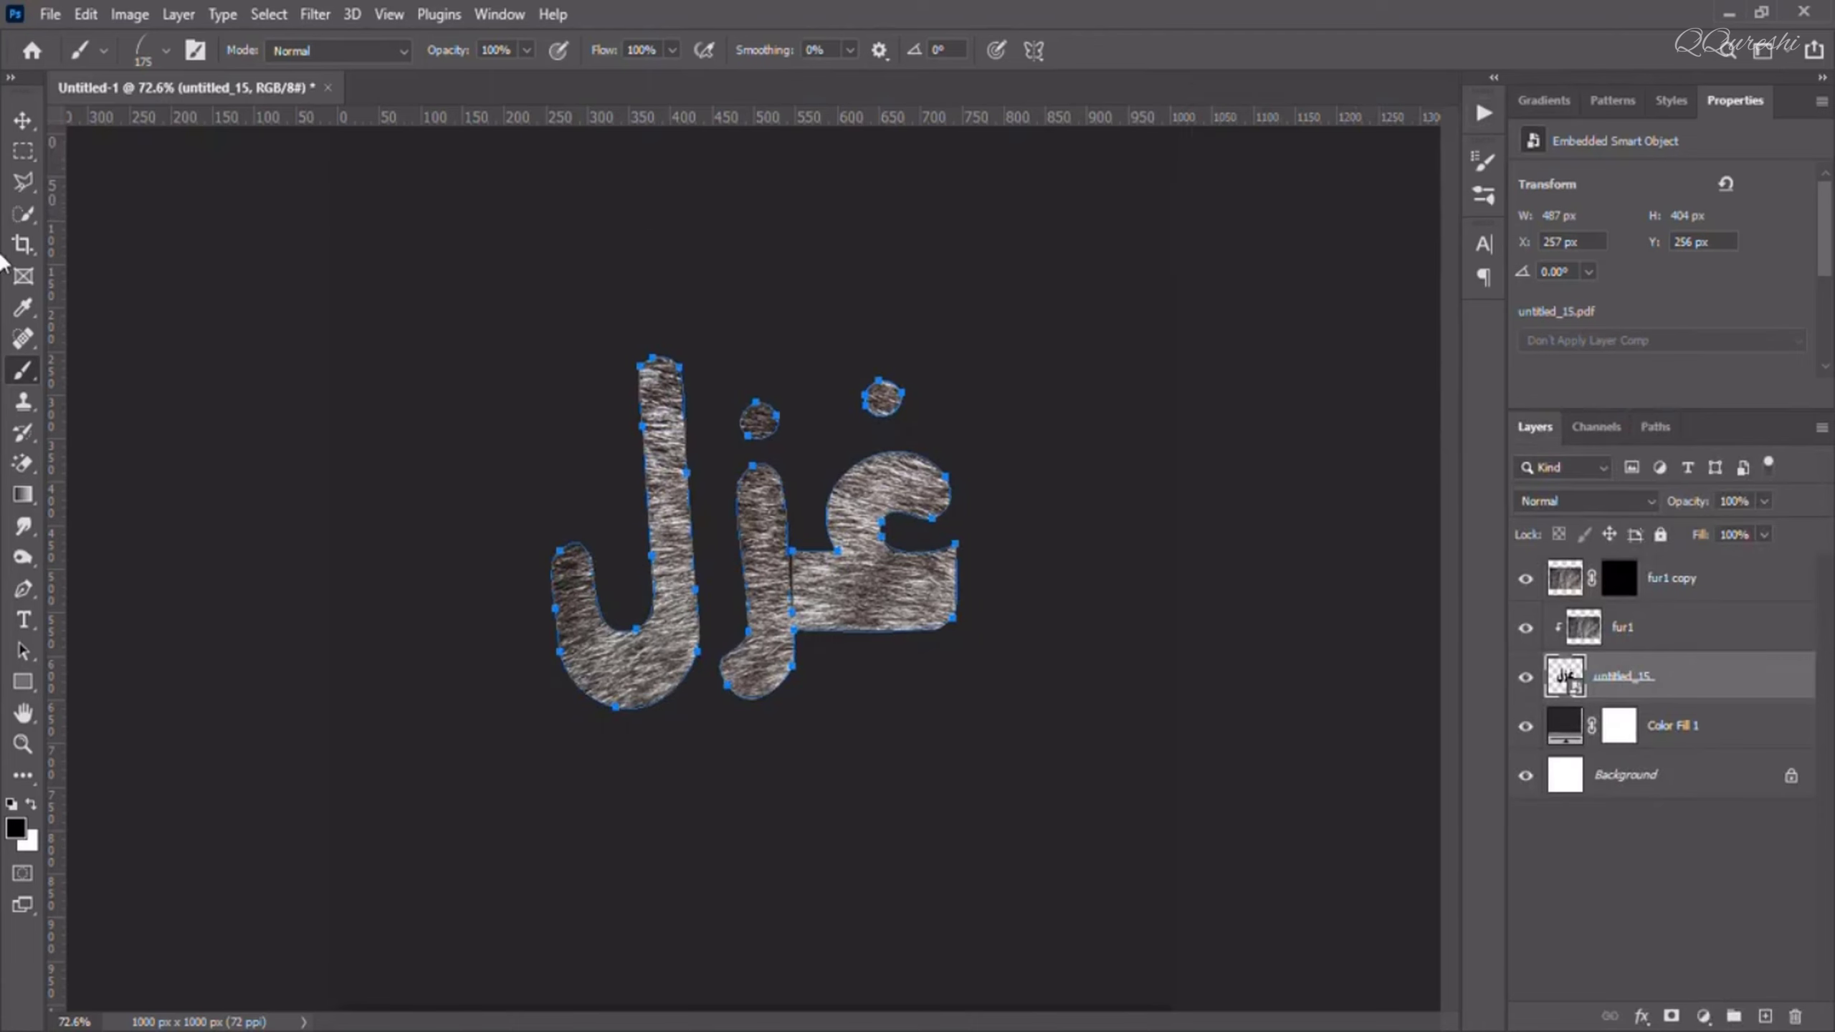
click(194, 50)
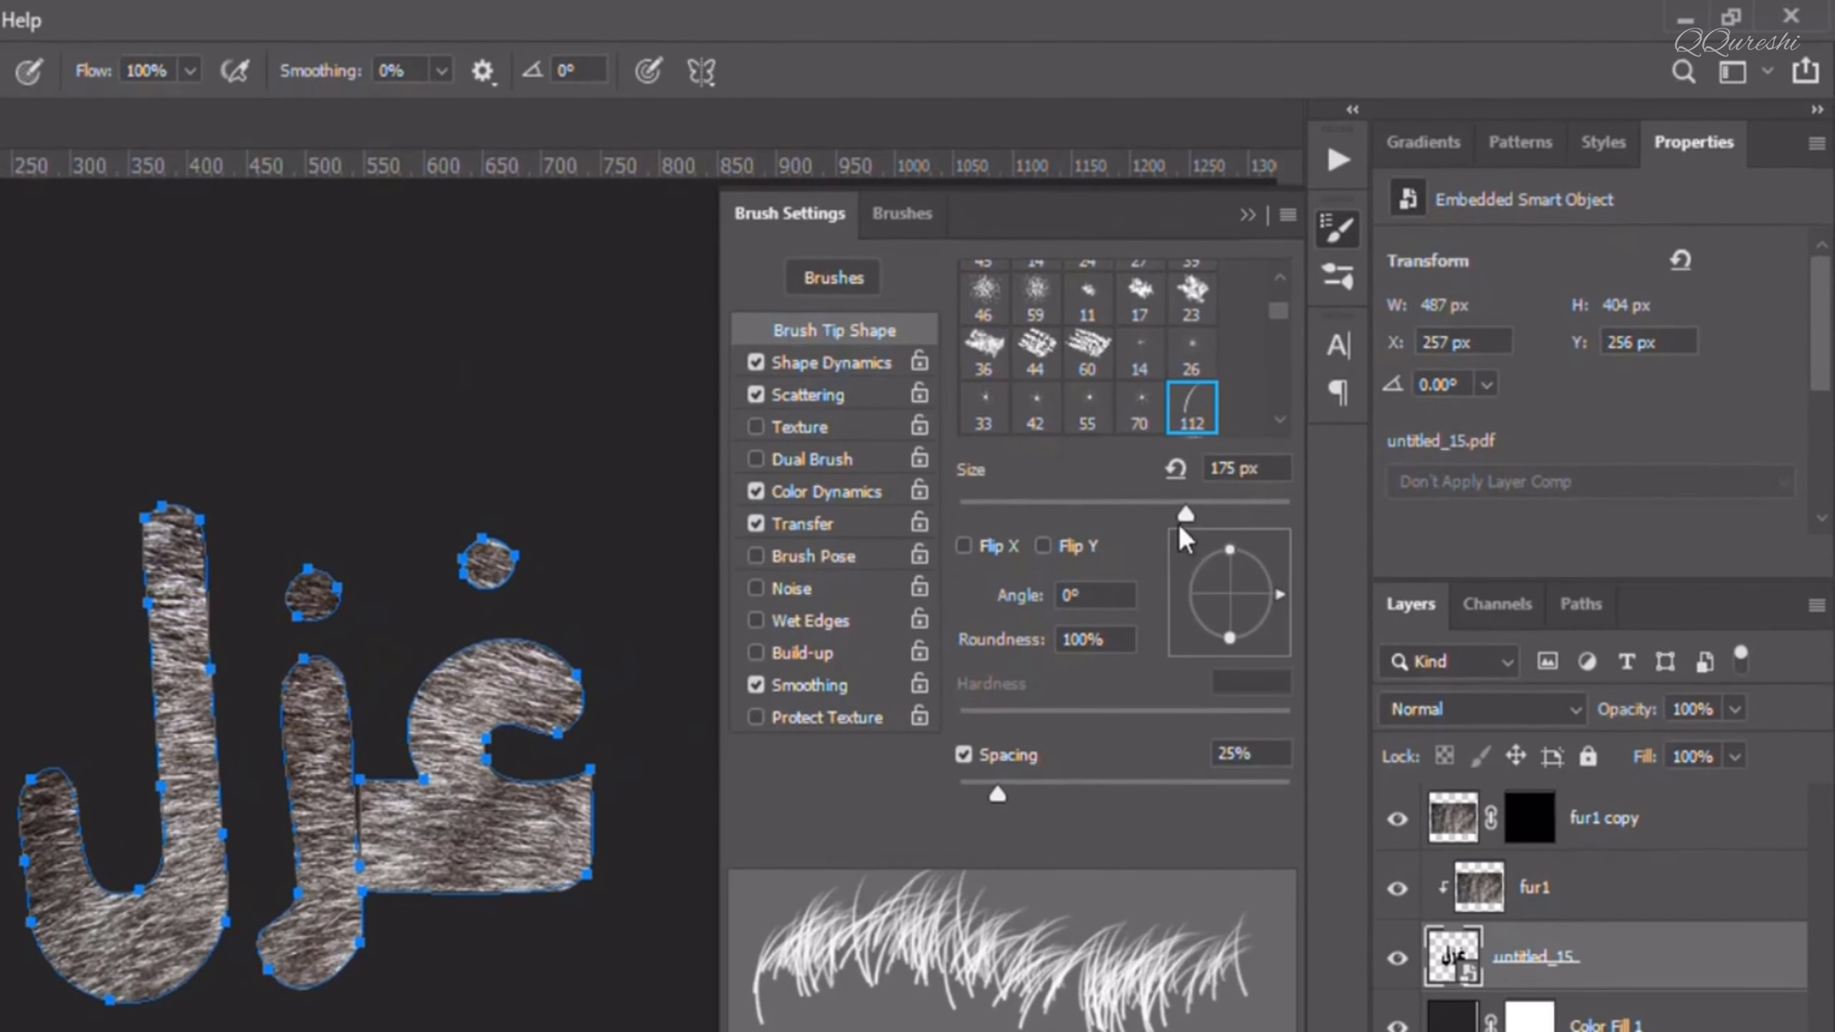
drag(1187, 510, 983, 526)
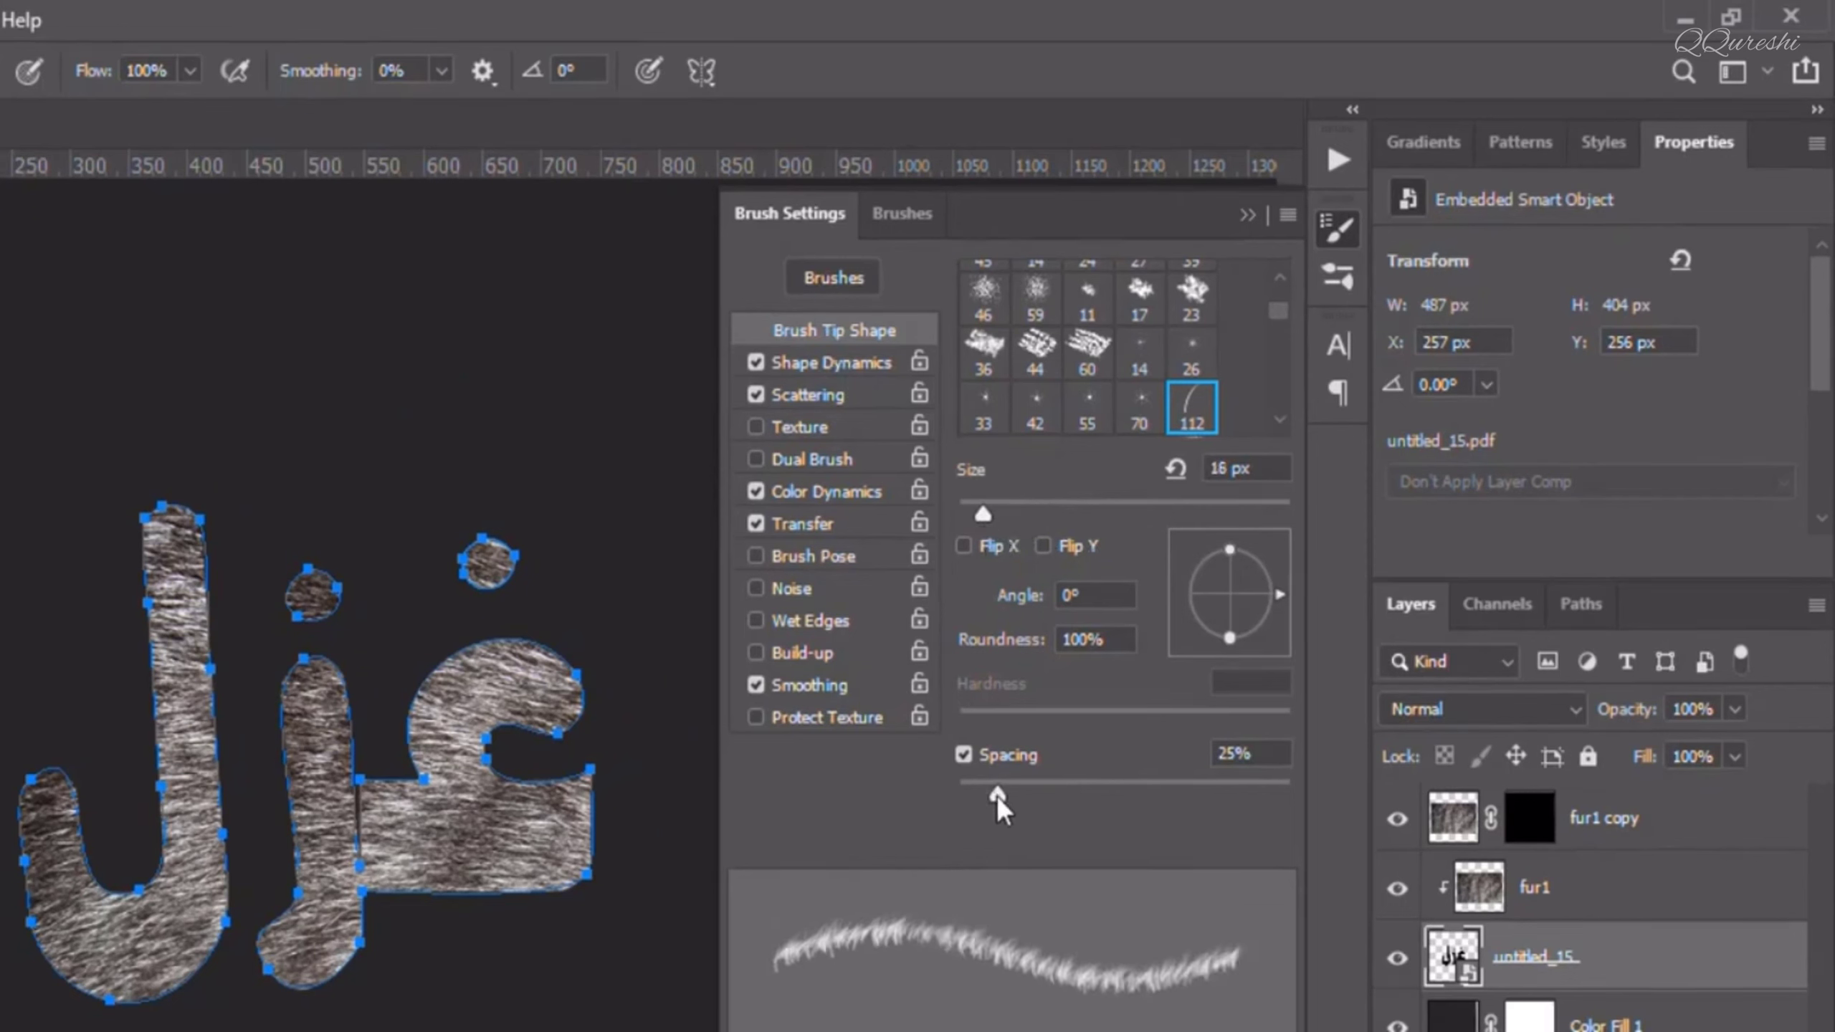
drag(996, 794, 944, 797)
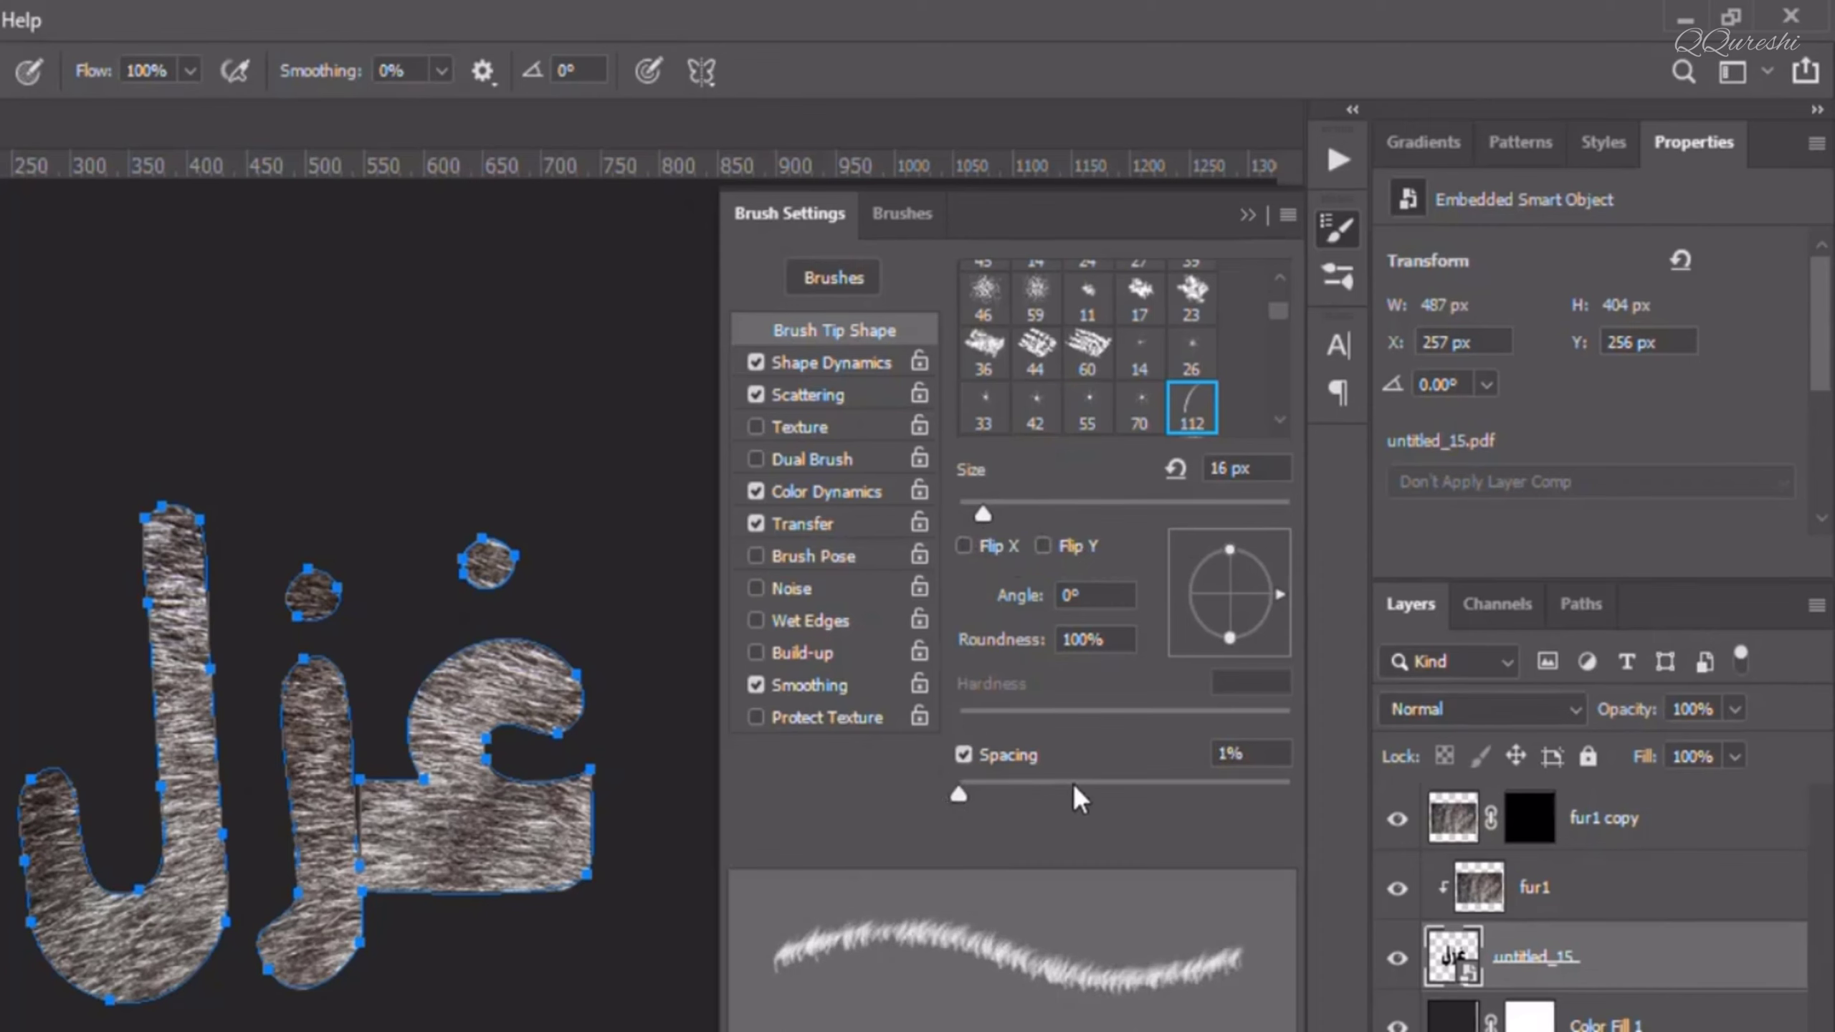
- Set the brush's Angle Jitter control to Direction in Shape Dynamics and switch off Color Dynamics
click(813, 362)
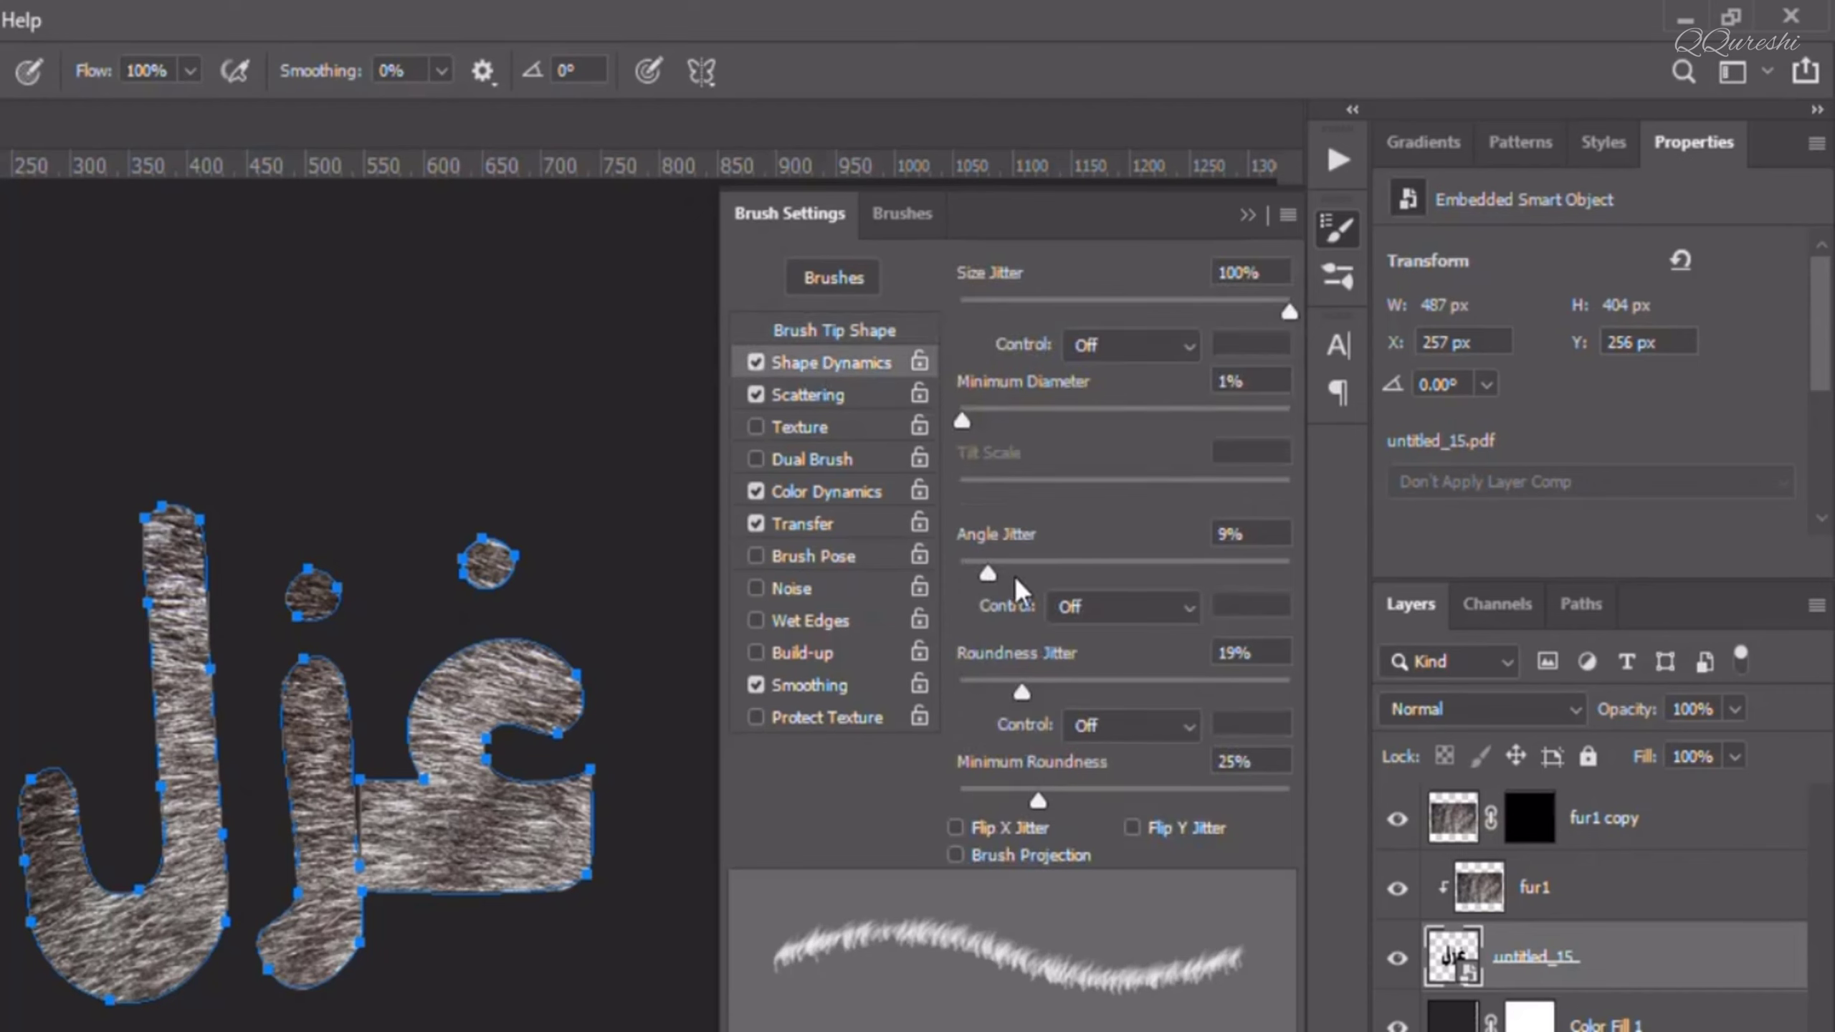
click(1165, 607)
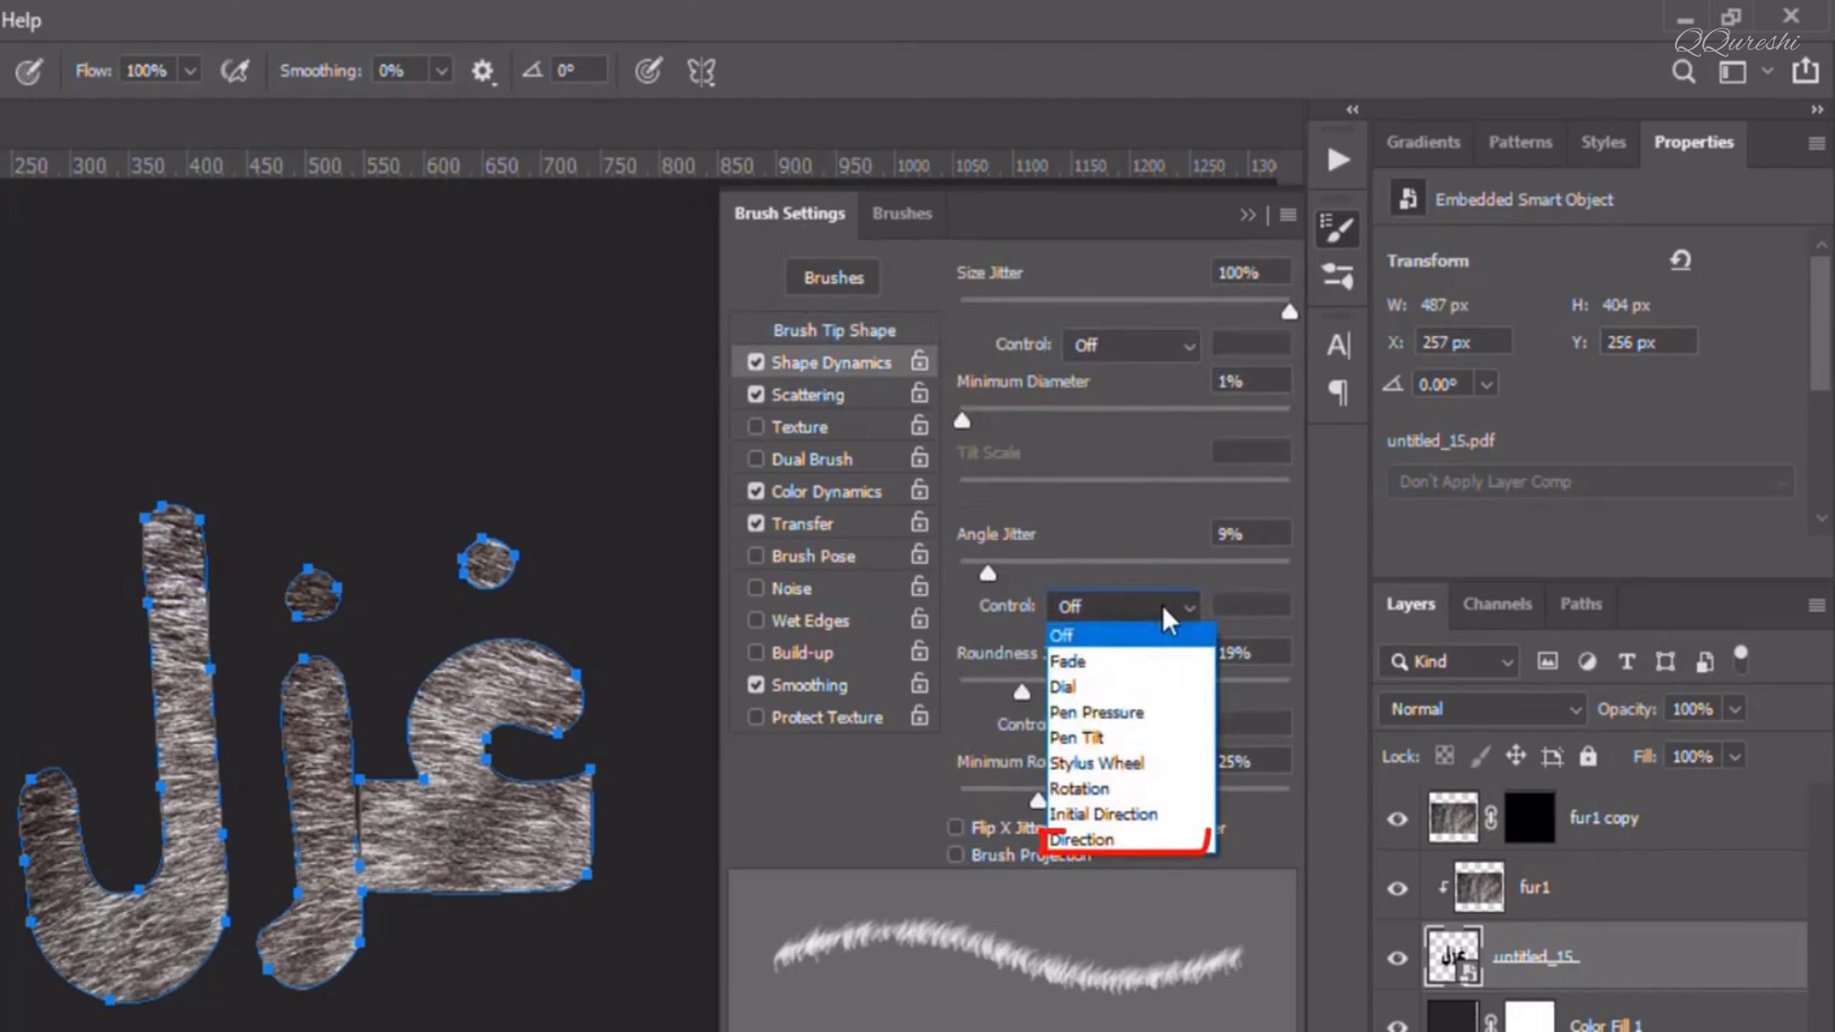
click(1116, 847)
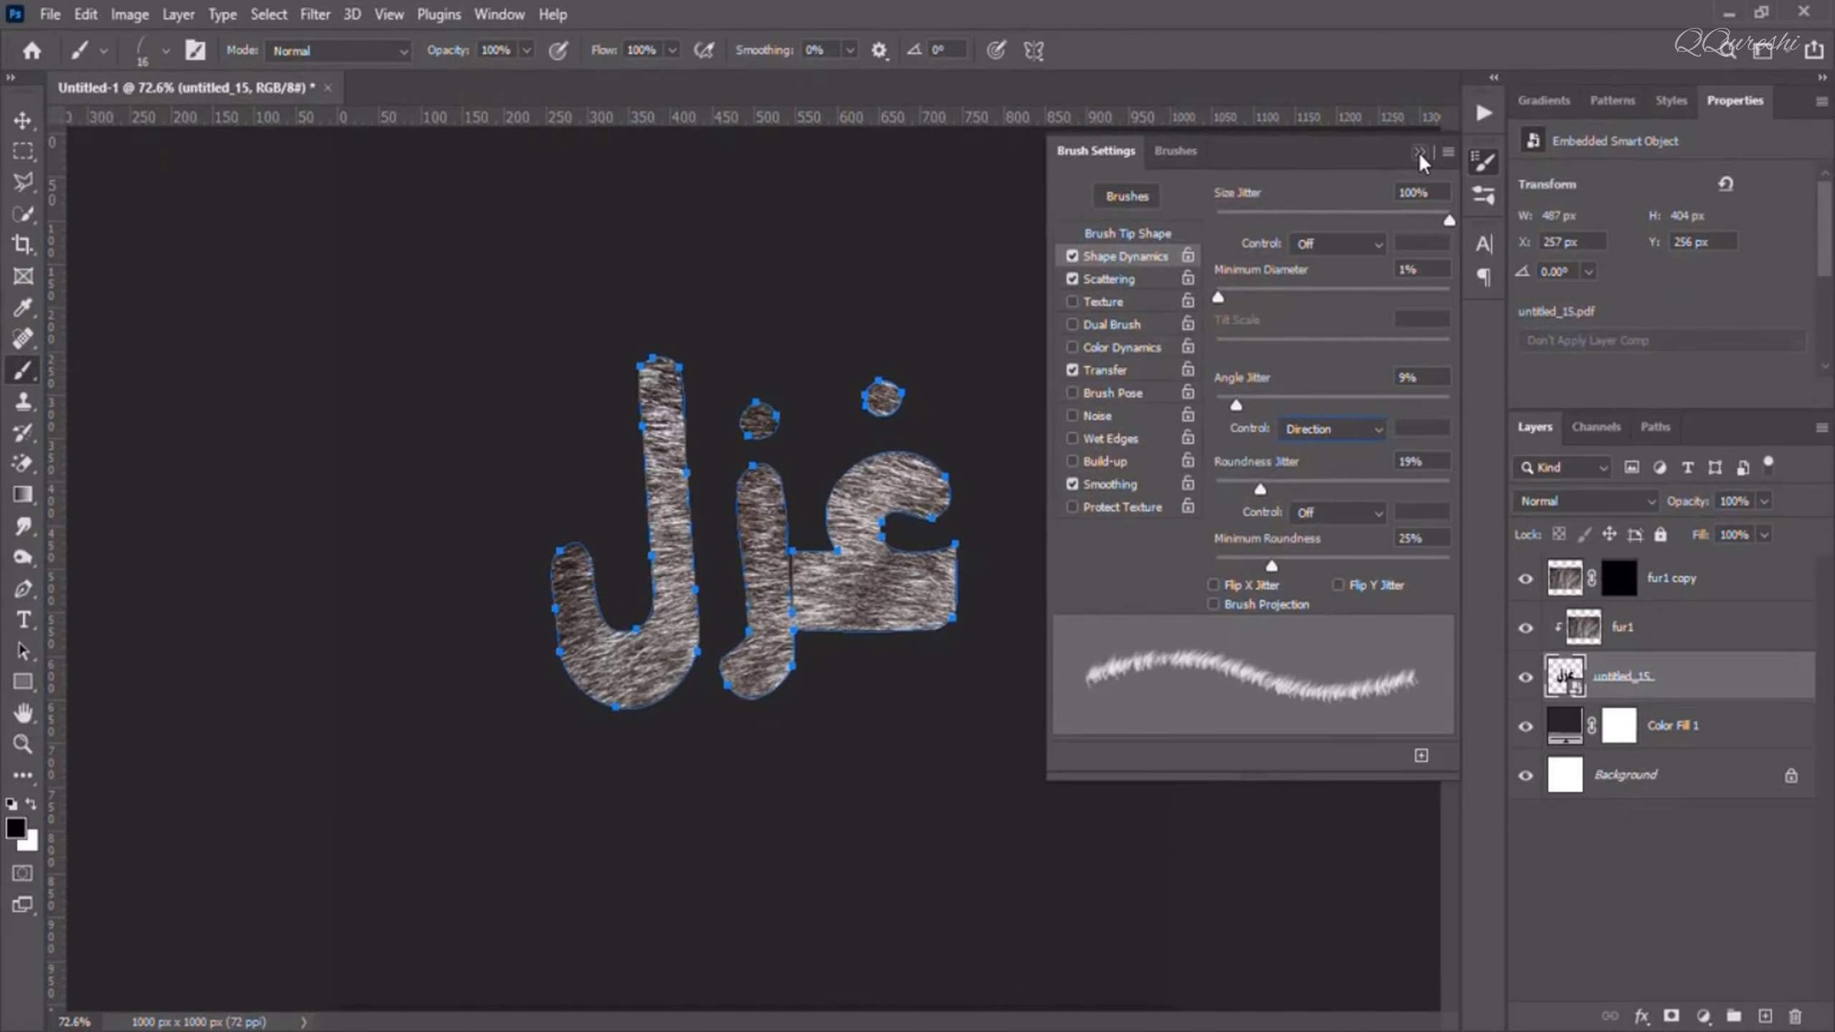
click(1419, 154)
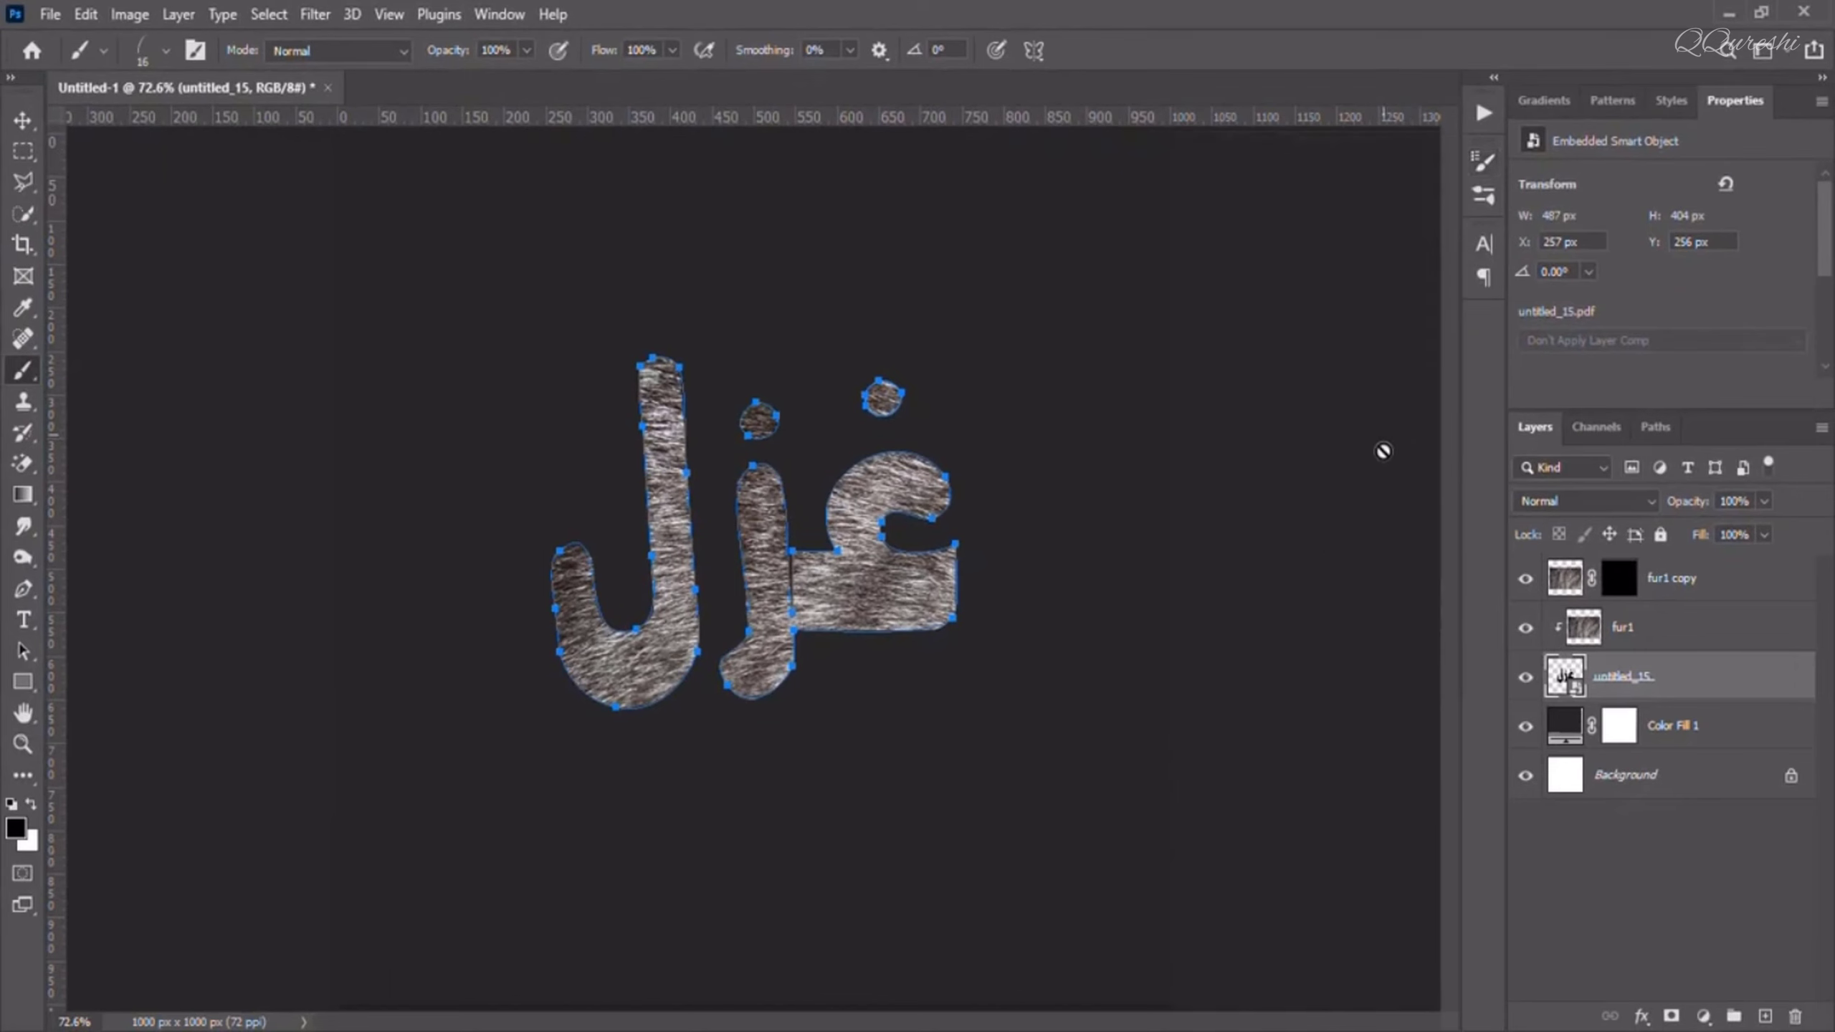
- Stroke the work path on the fur1 copy layer mask using the Brush tool, without Simulate Pressure
click(1622, 579)
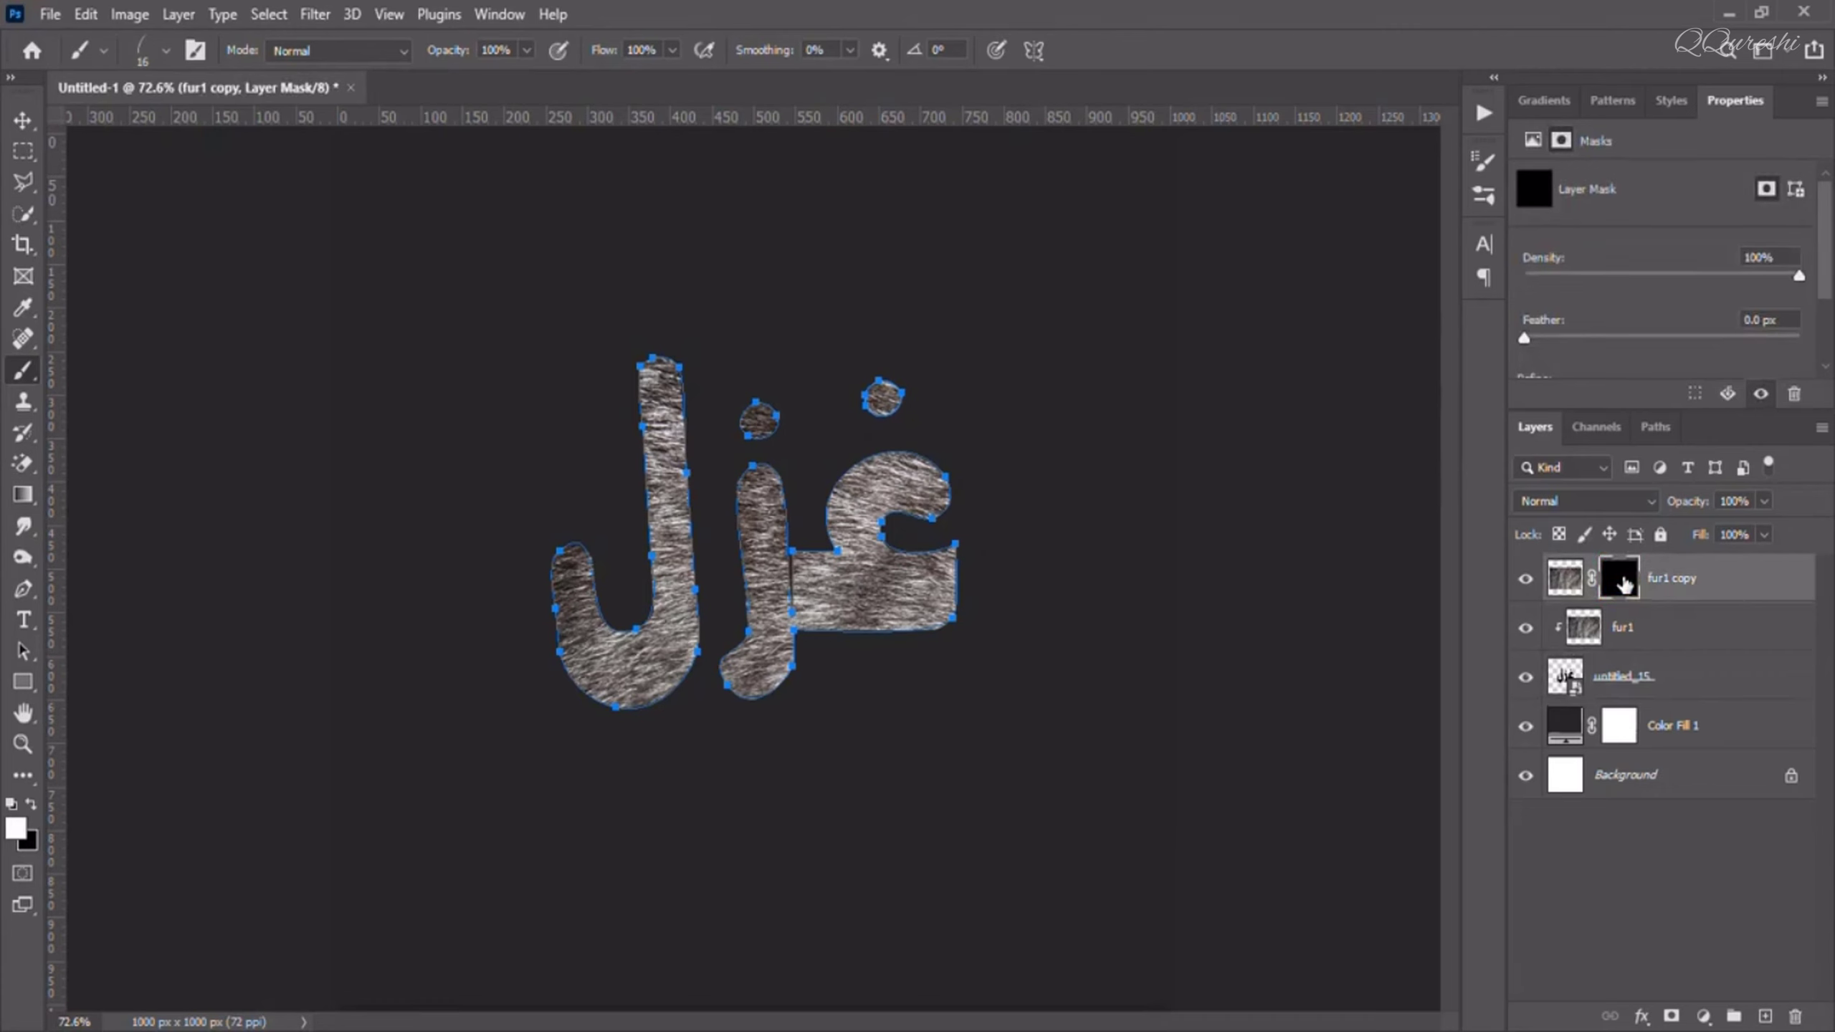
click(1656, 426)
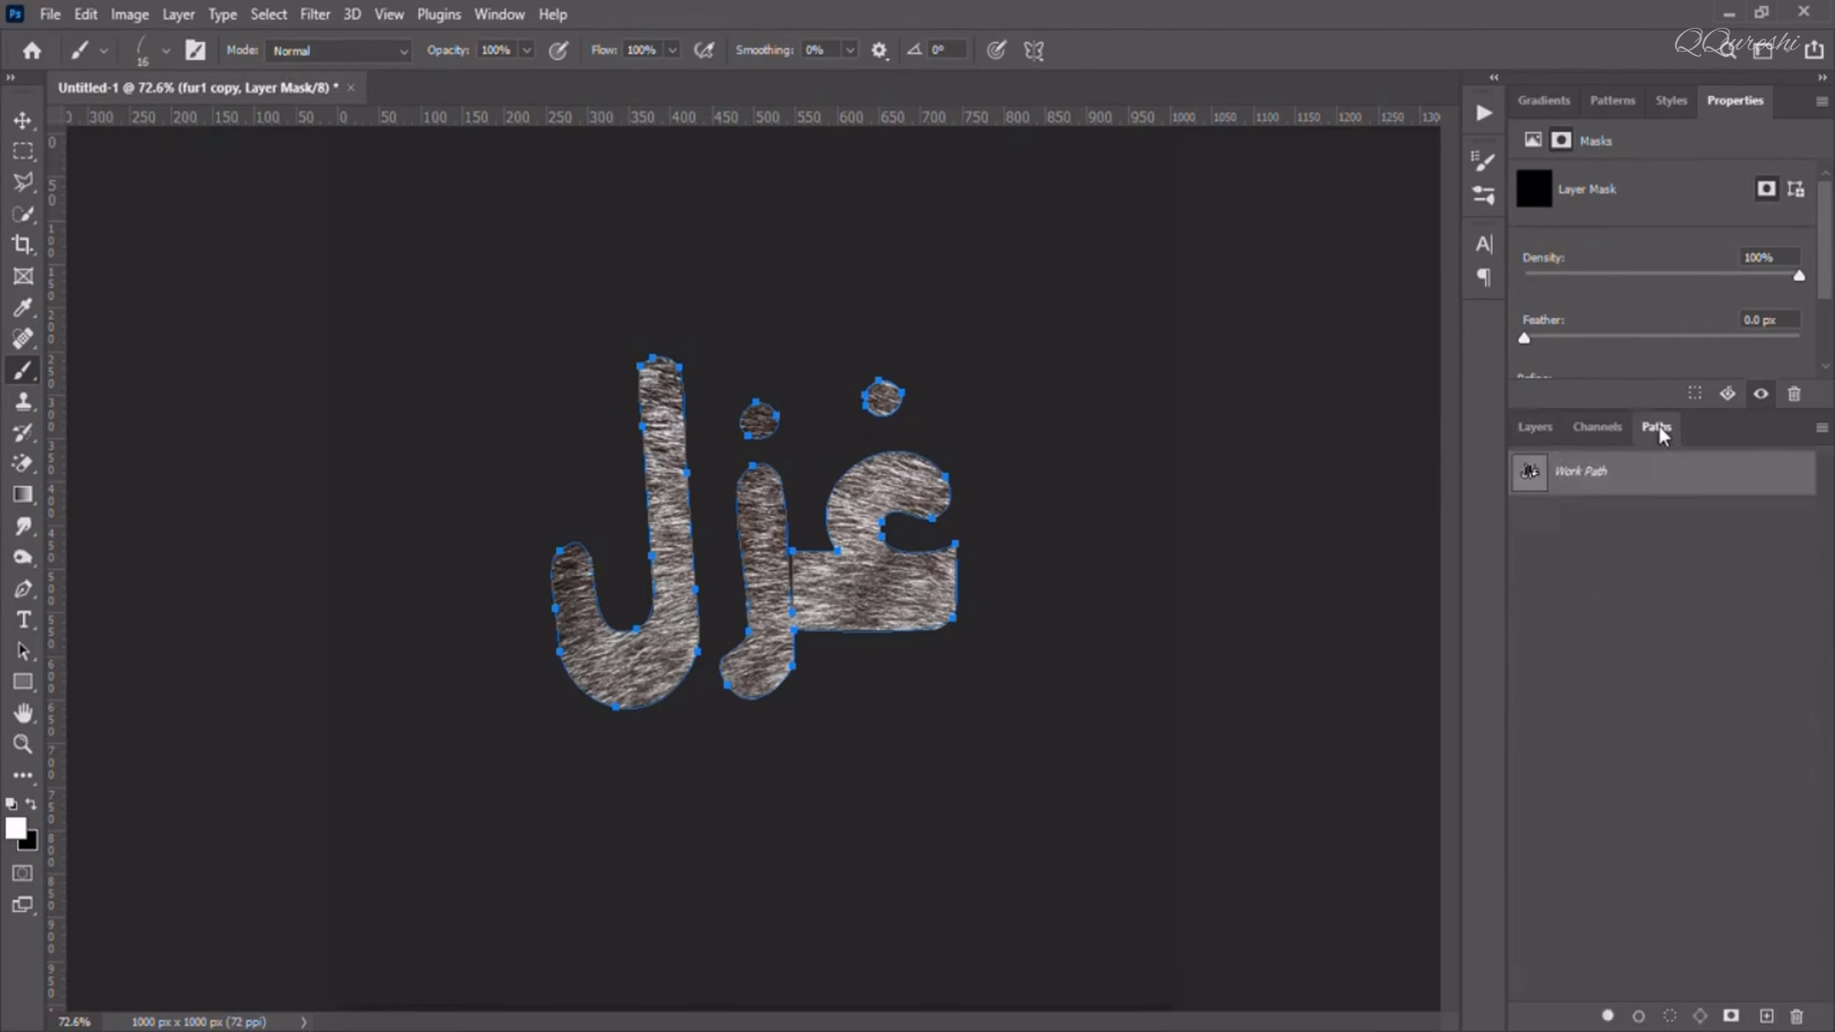
right_click(1599, 471)
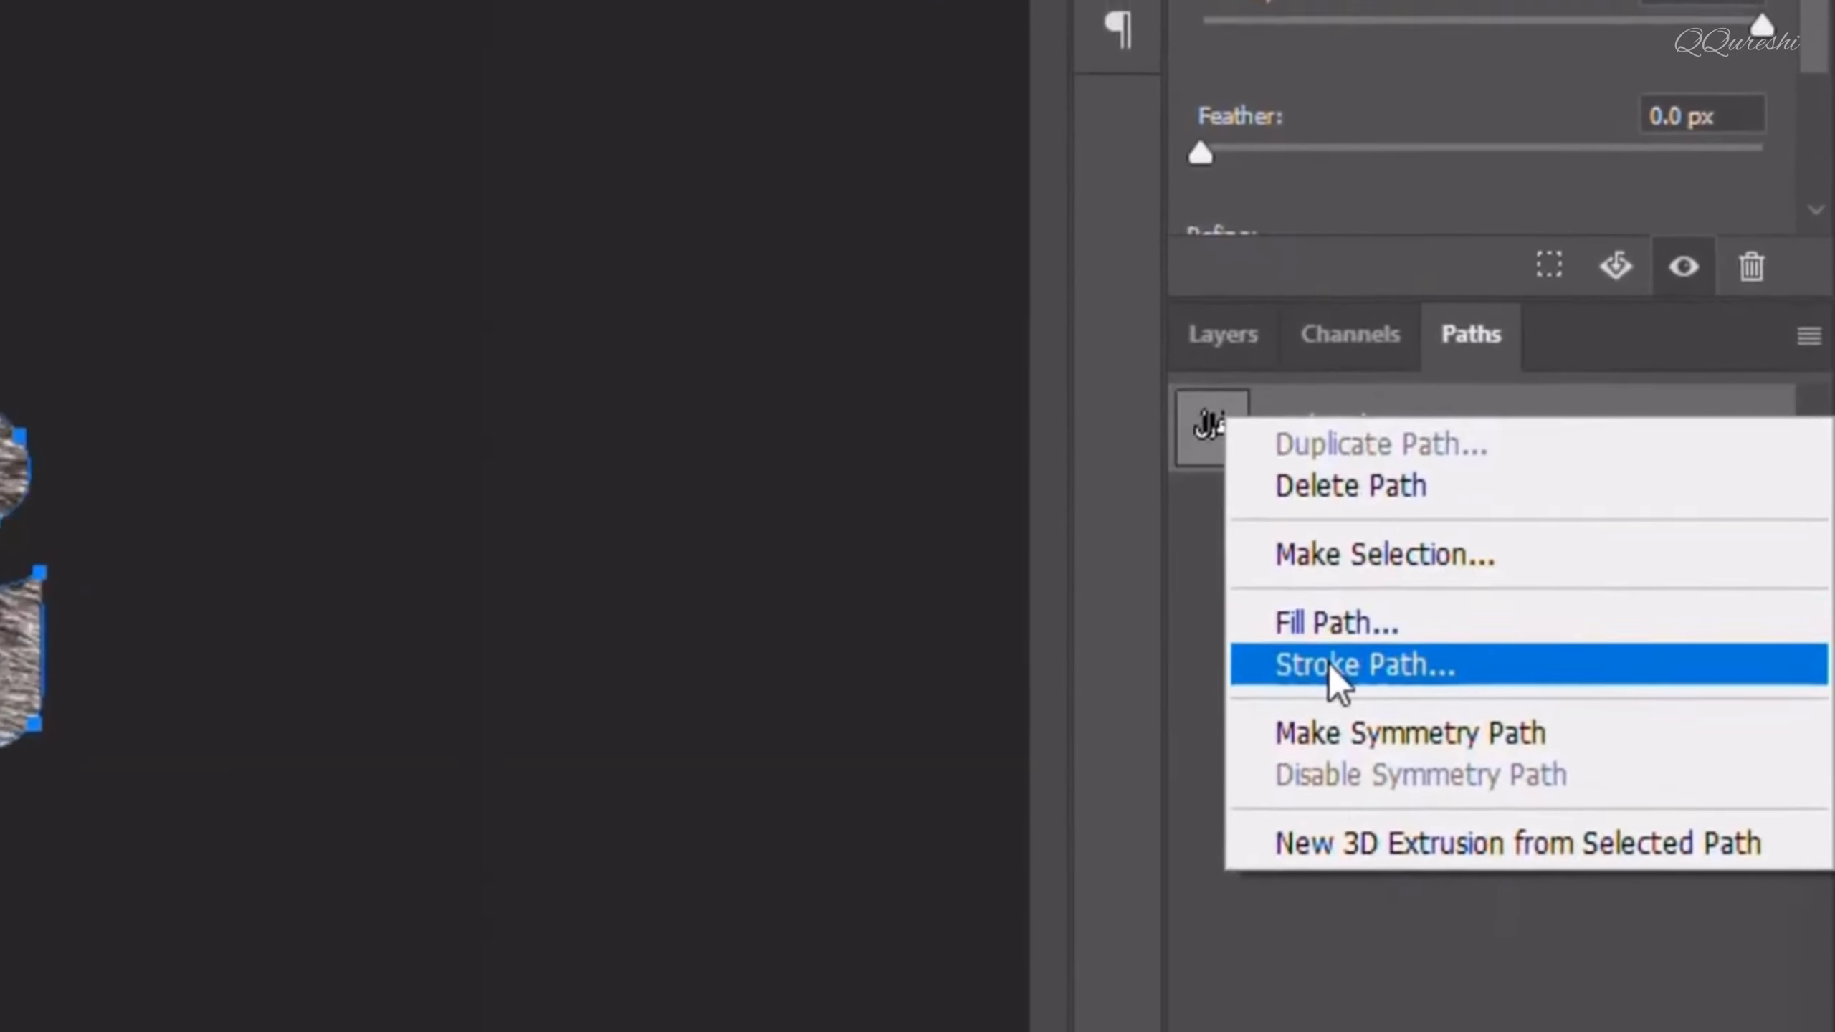
click(1323, 682)
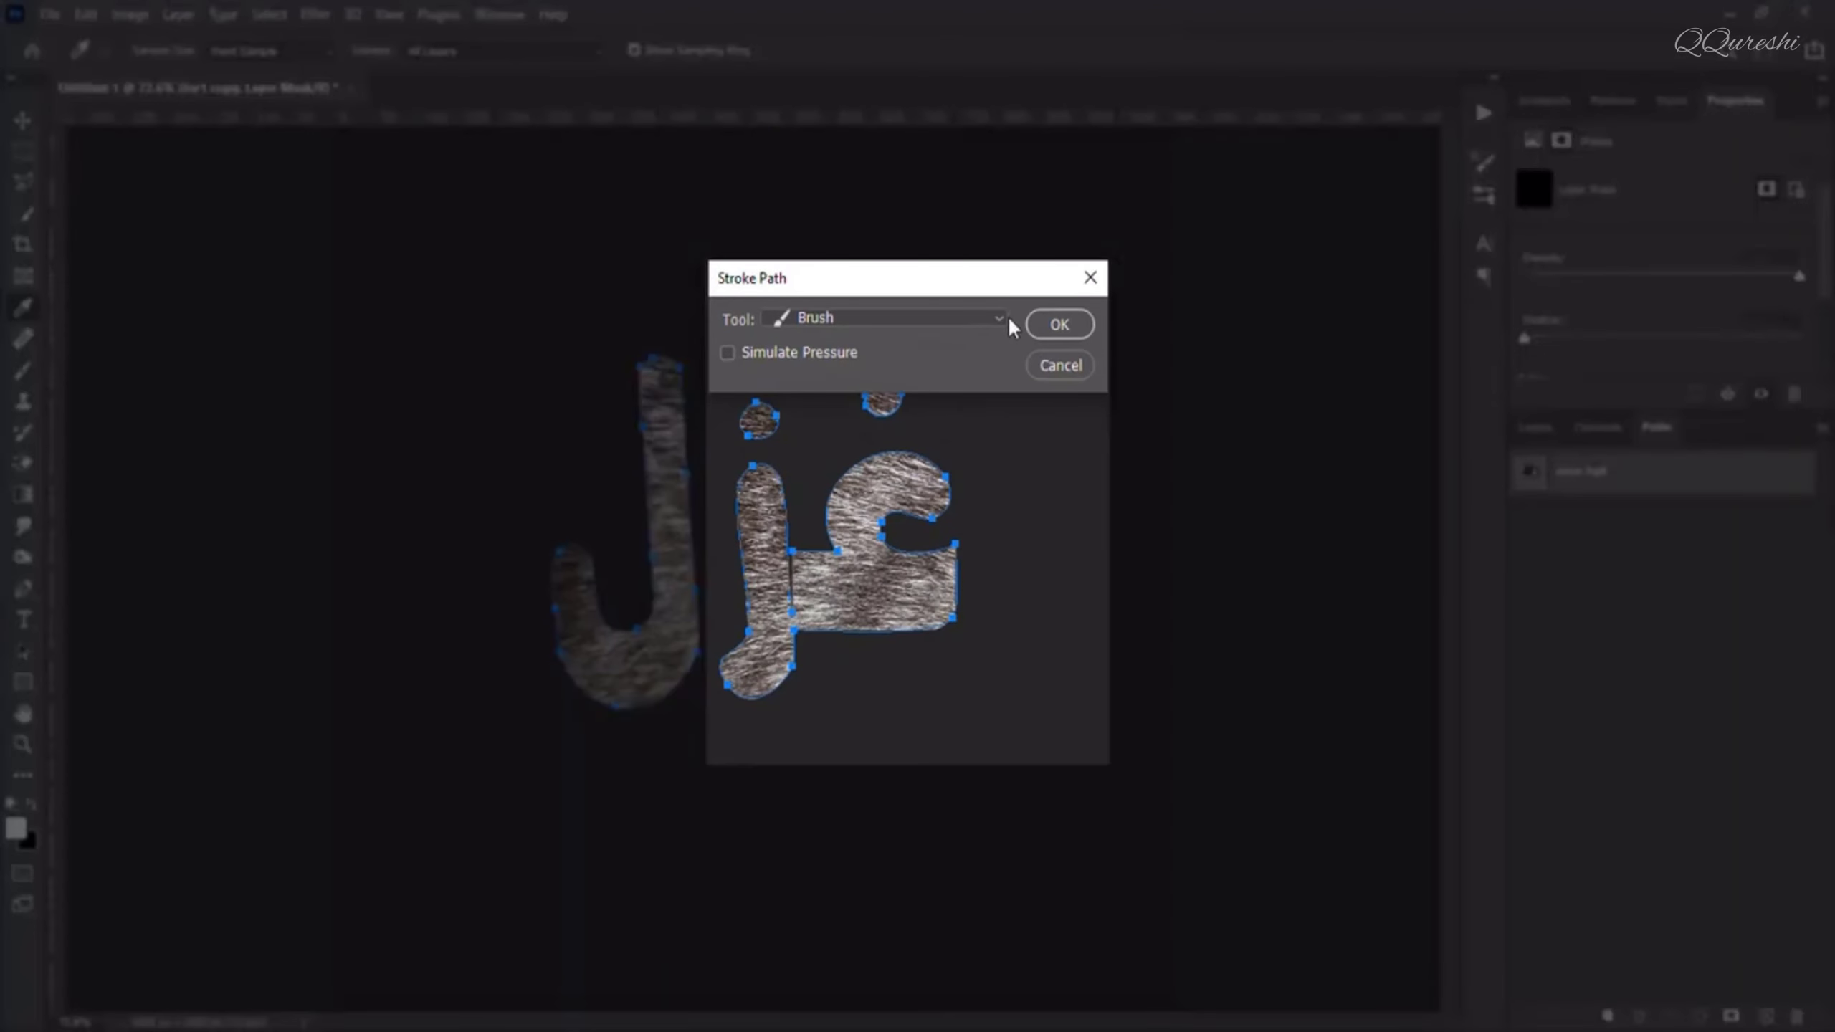
click(998, 316)
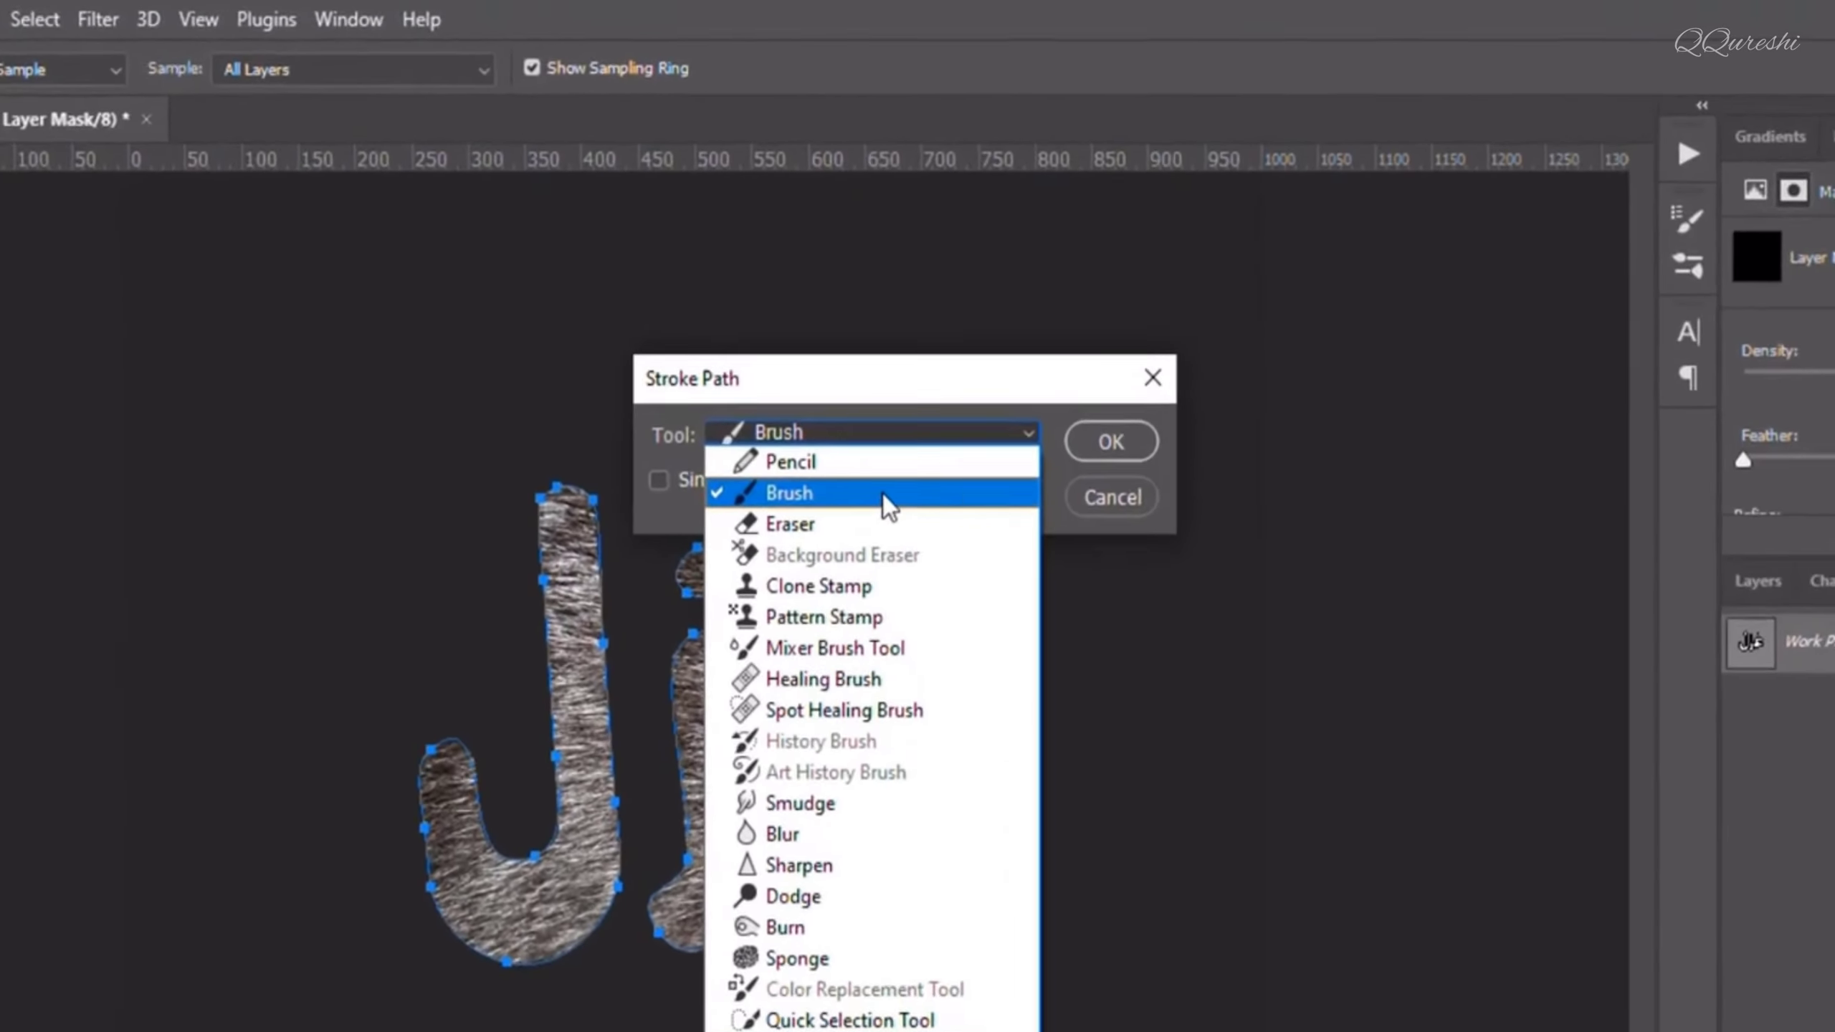
click(882, 495)
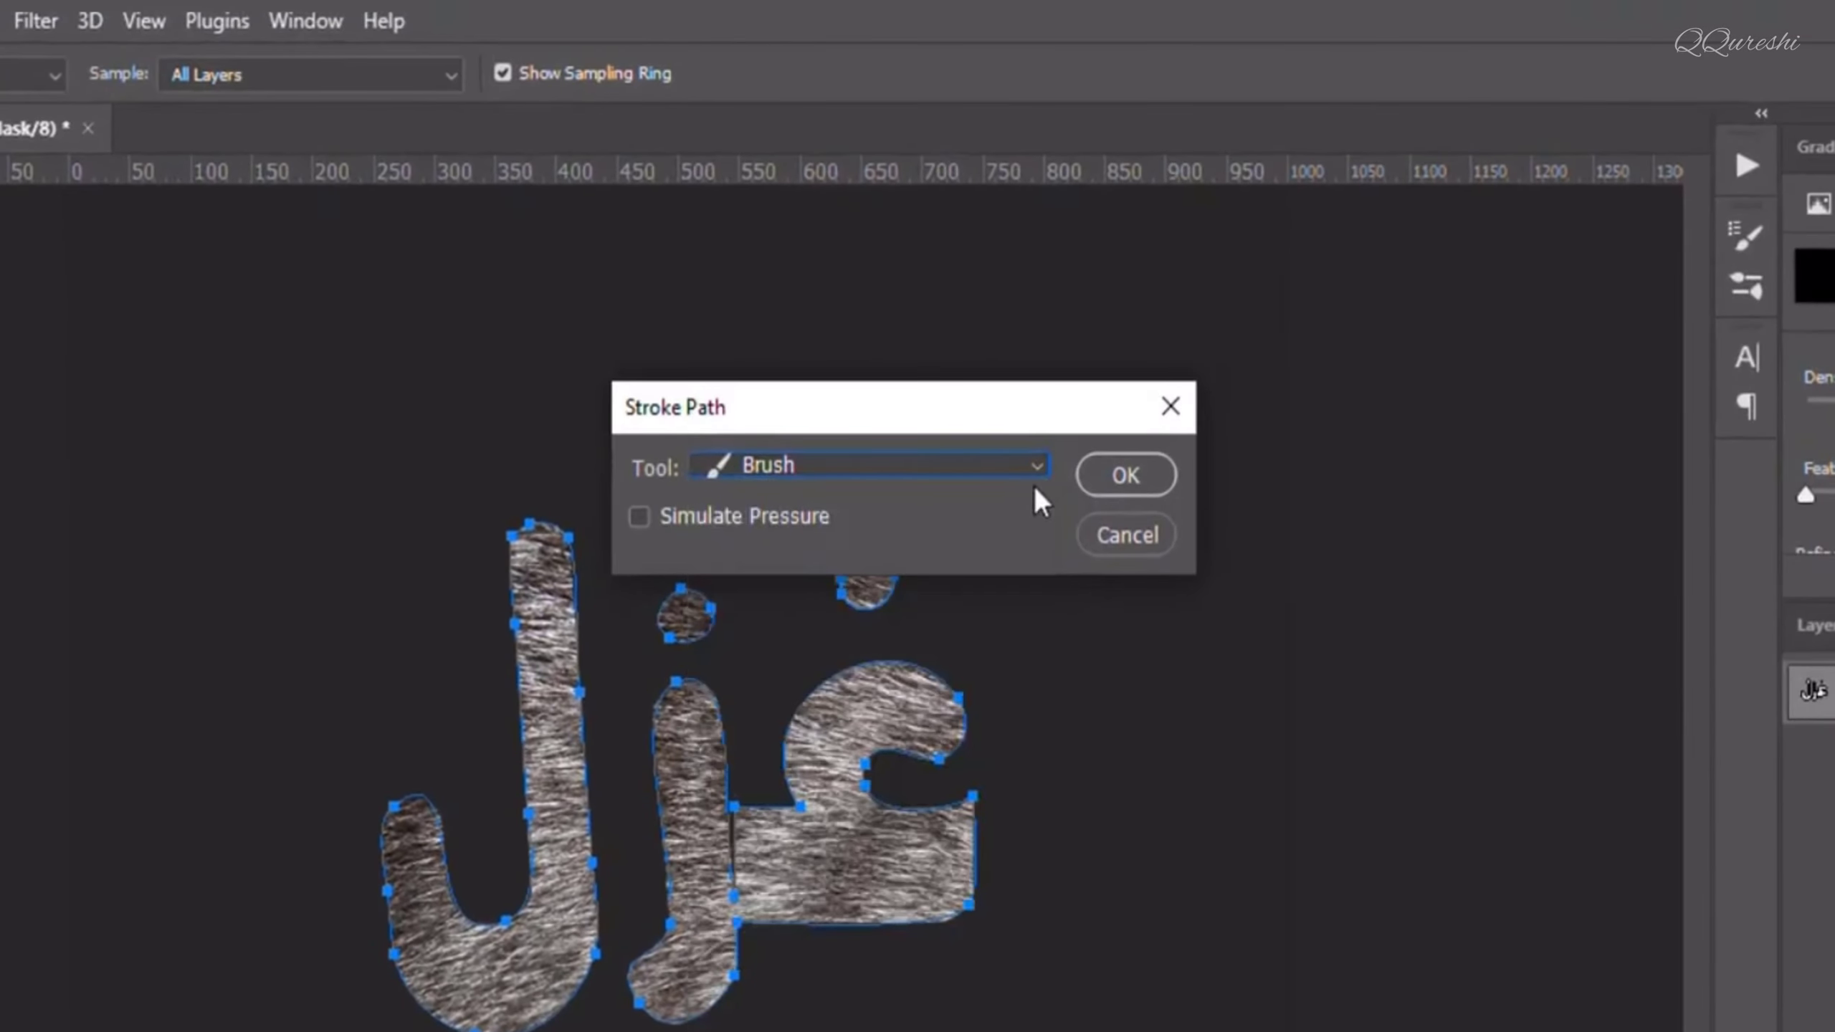
click(1135, 470)
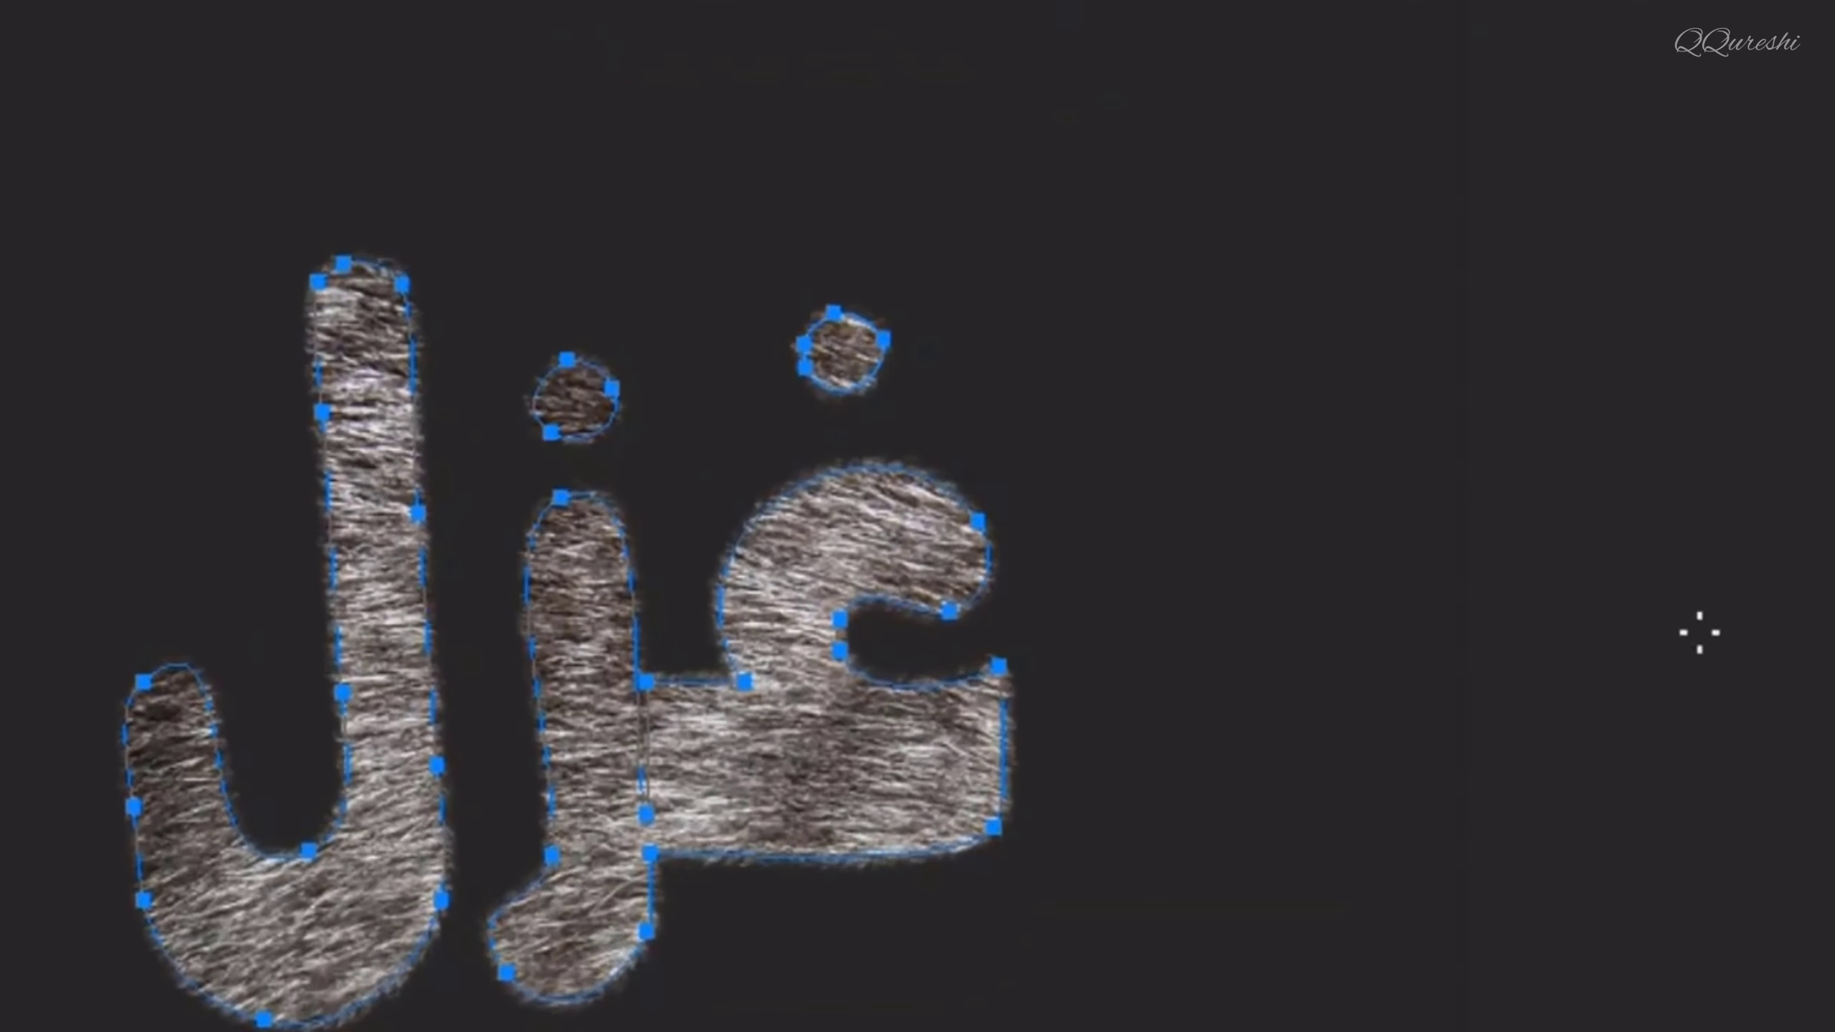
- Delete the work path and return to the layer list
right_click(1535, 471)
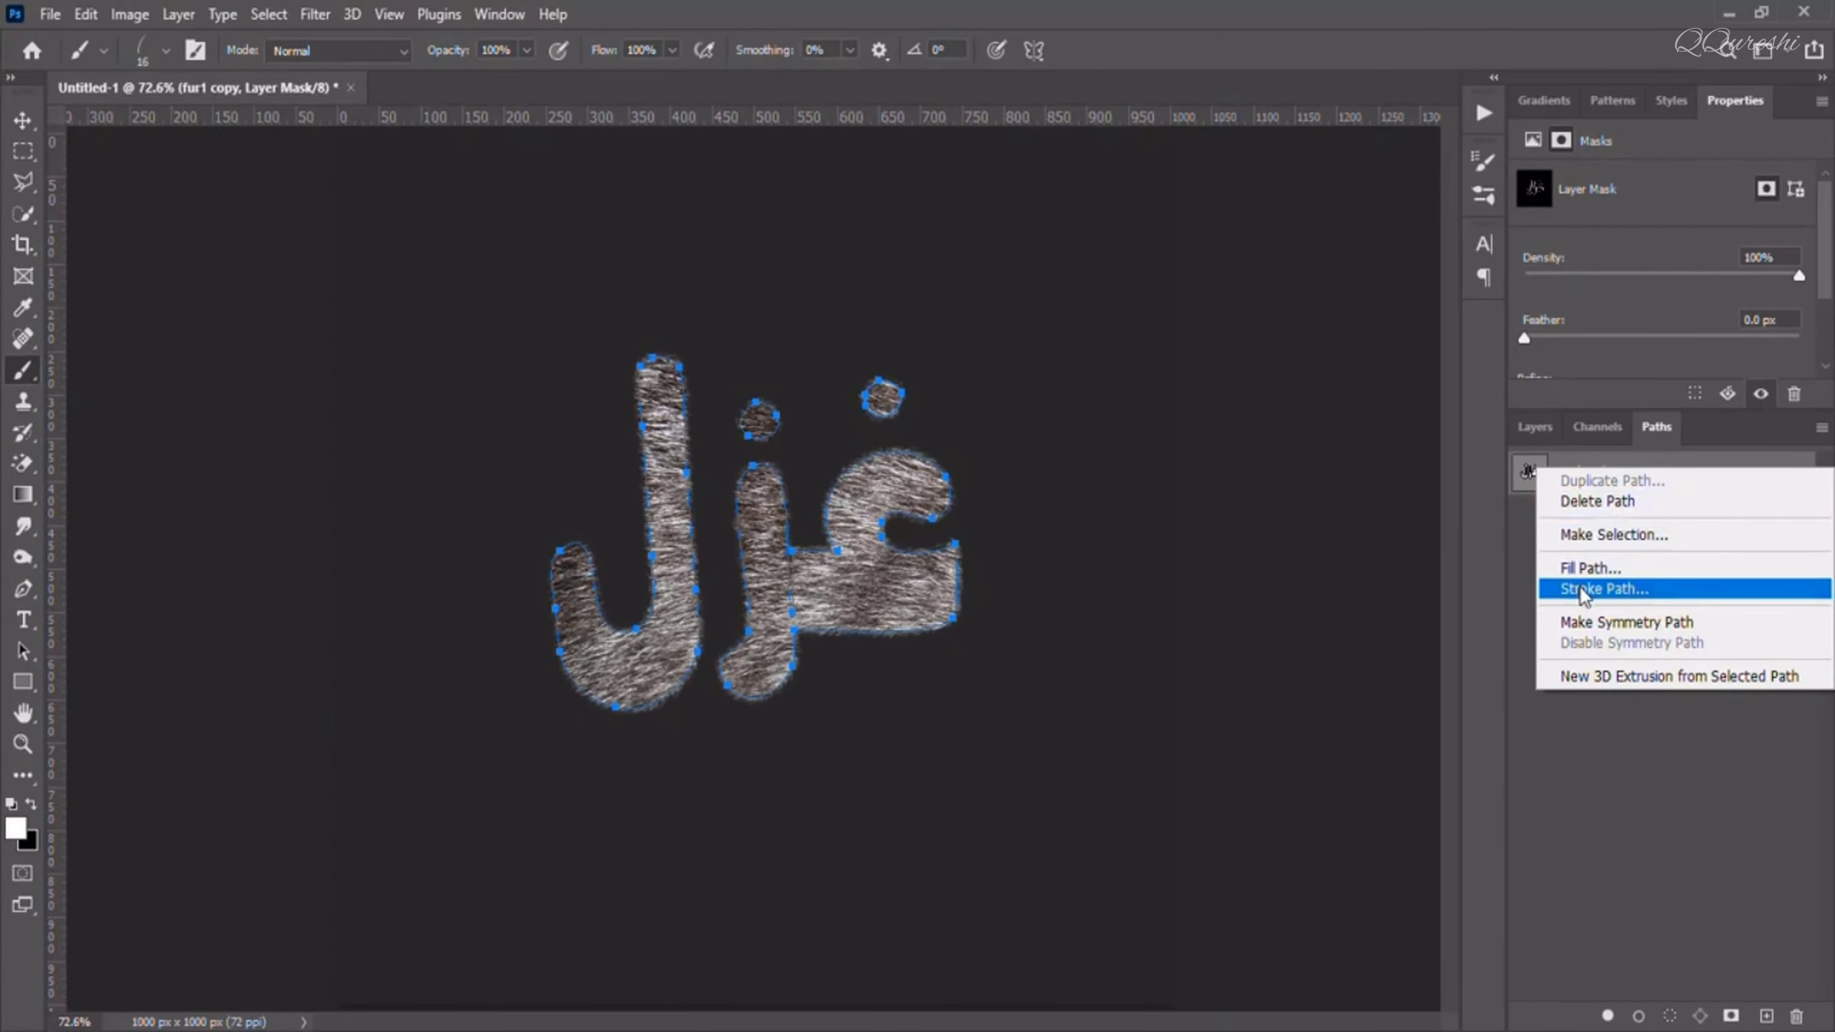
click(1594, 502)
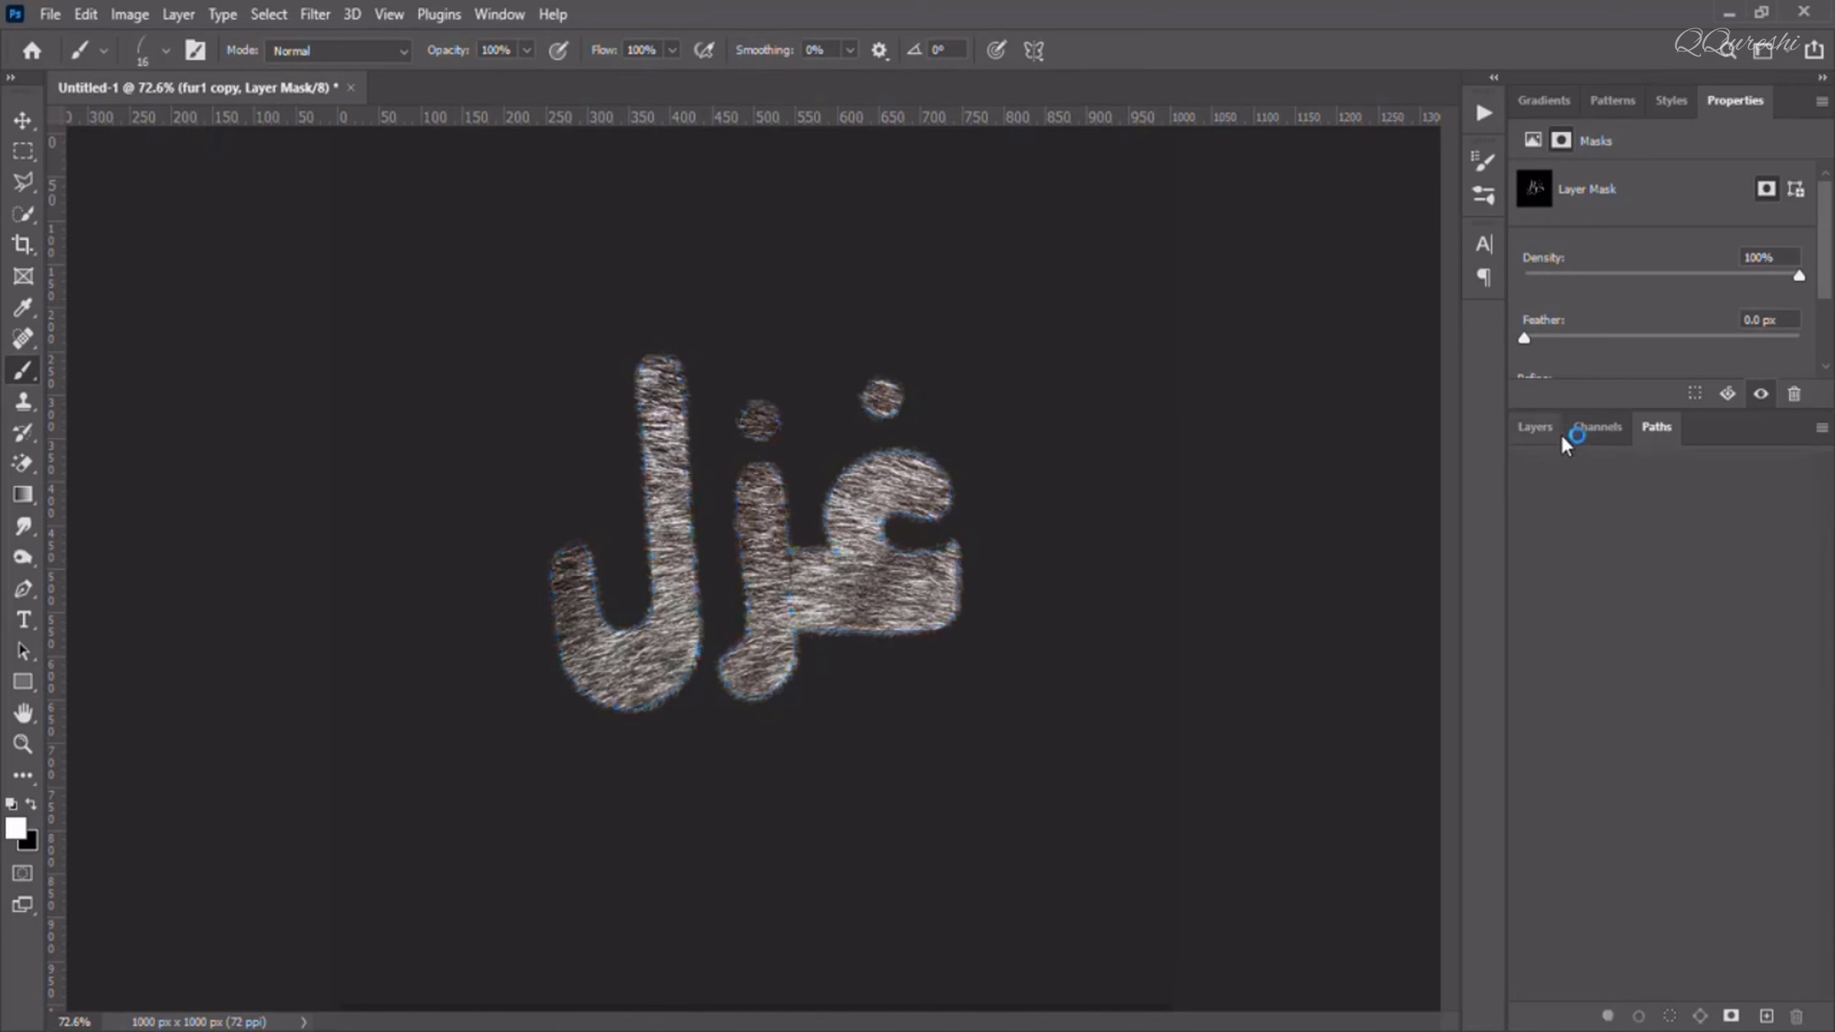
click(1539, 432)
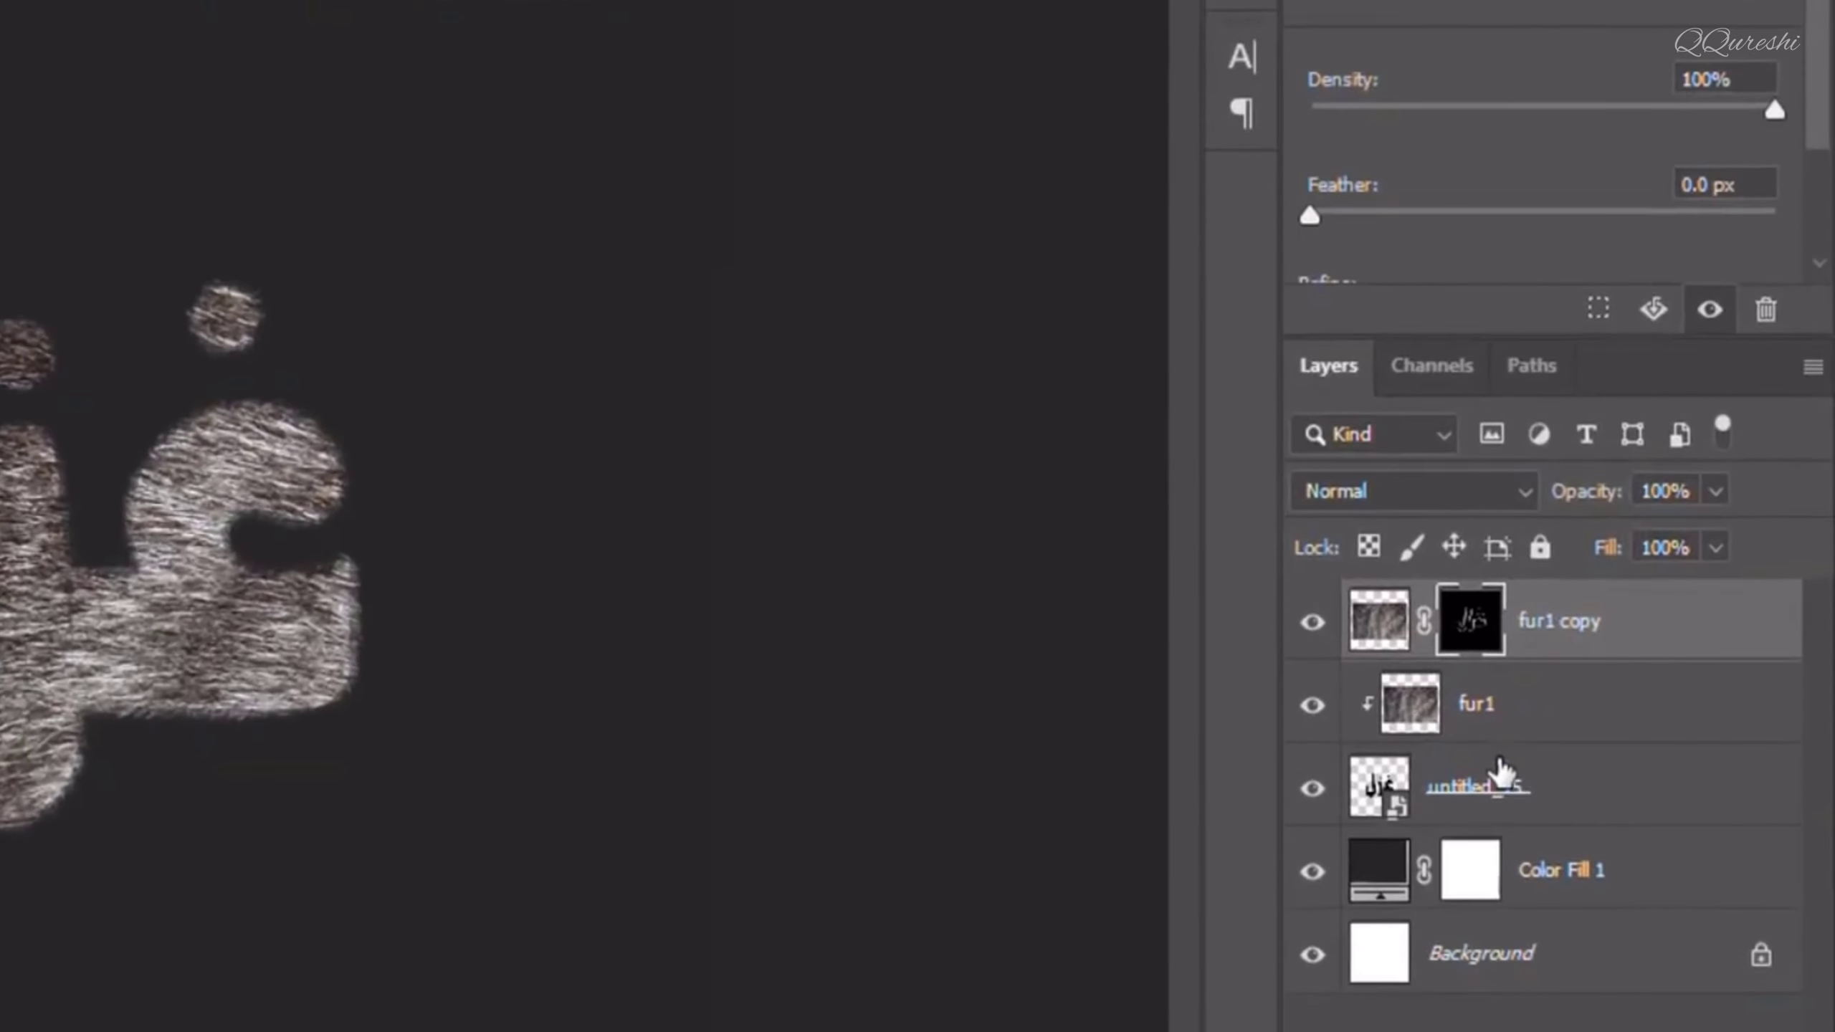
- Group the fur1 copy, fur1 and lettering layers together
shift+click(1527, 787)
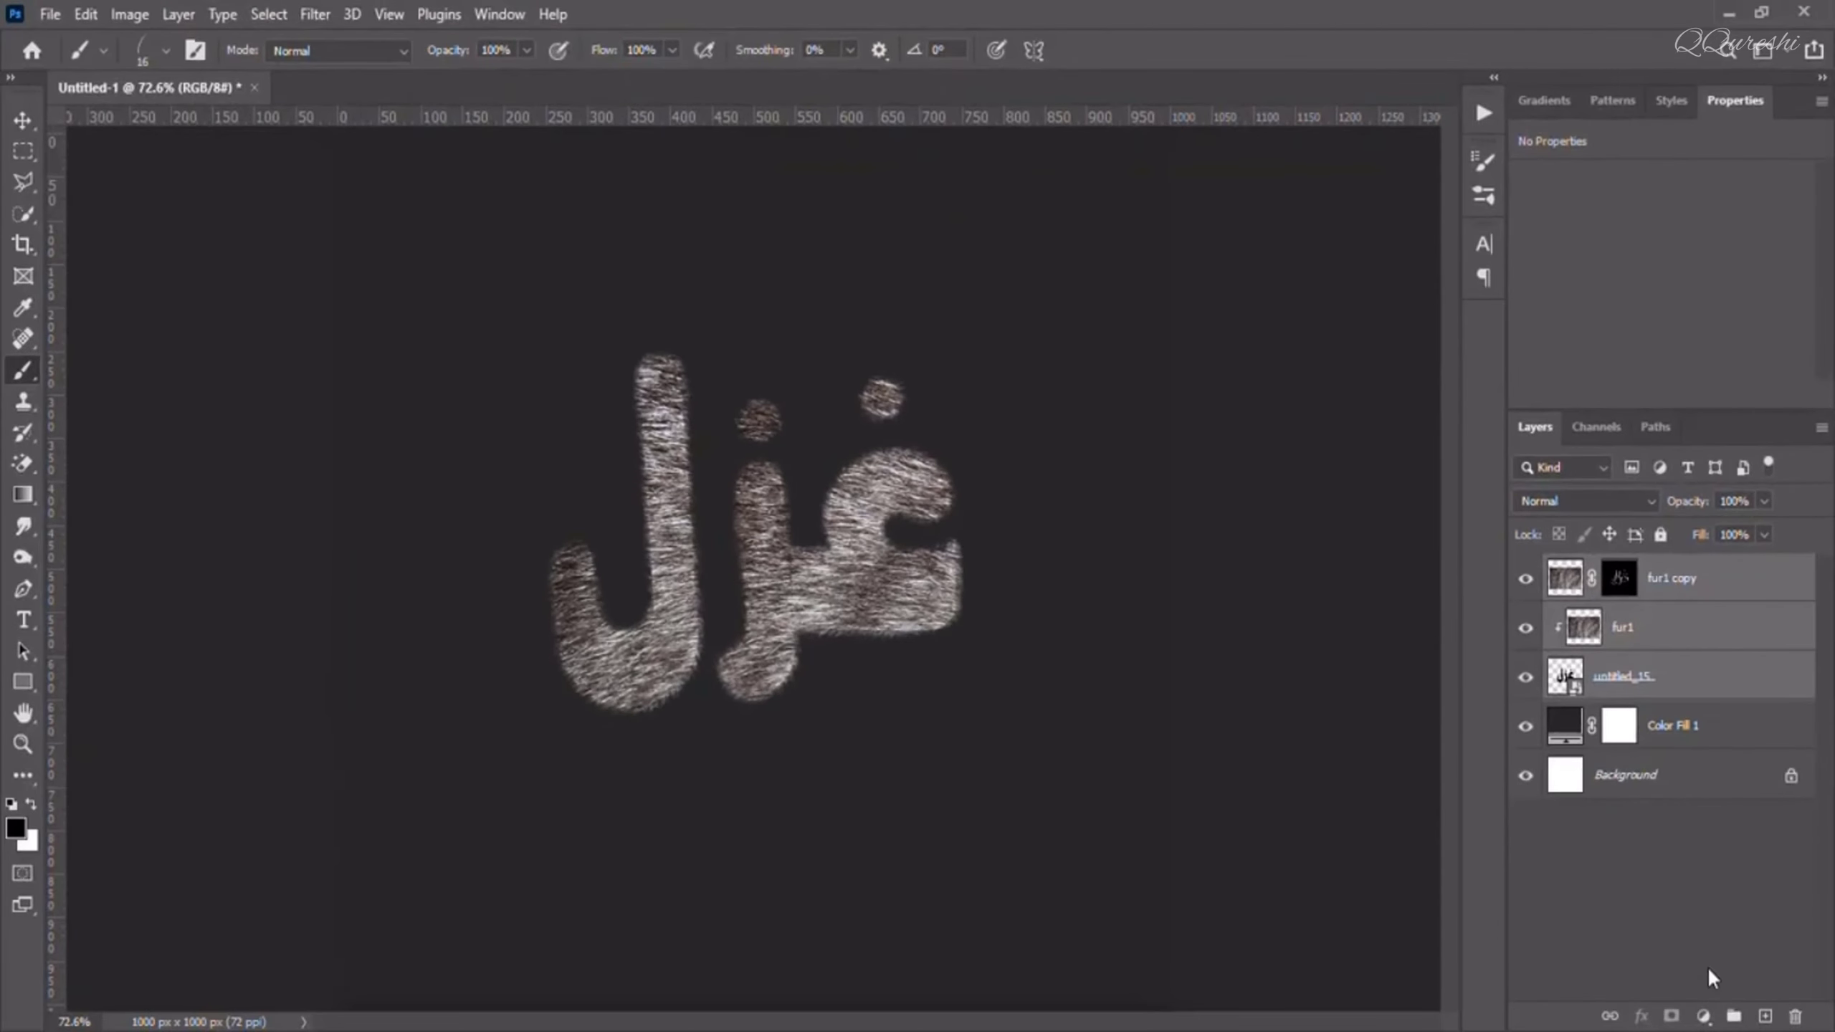
click(1733, 1018)
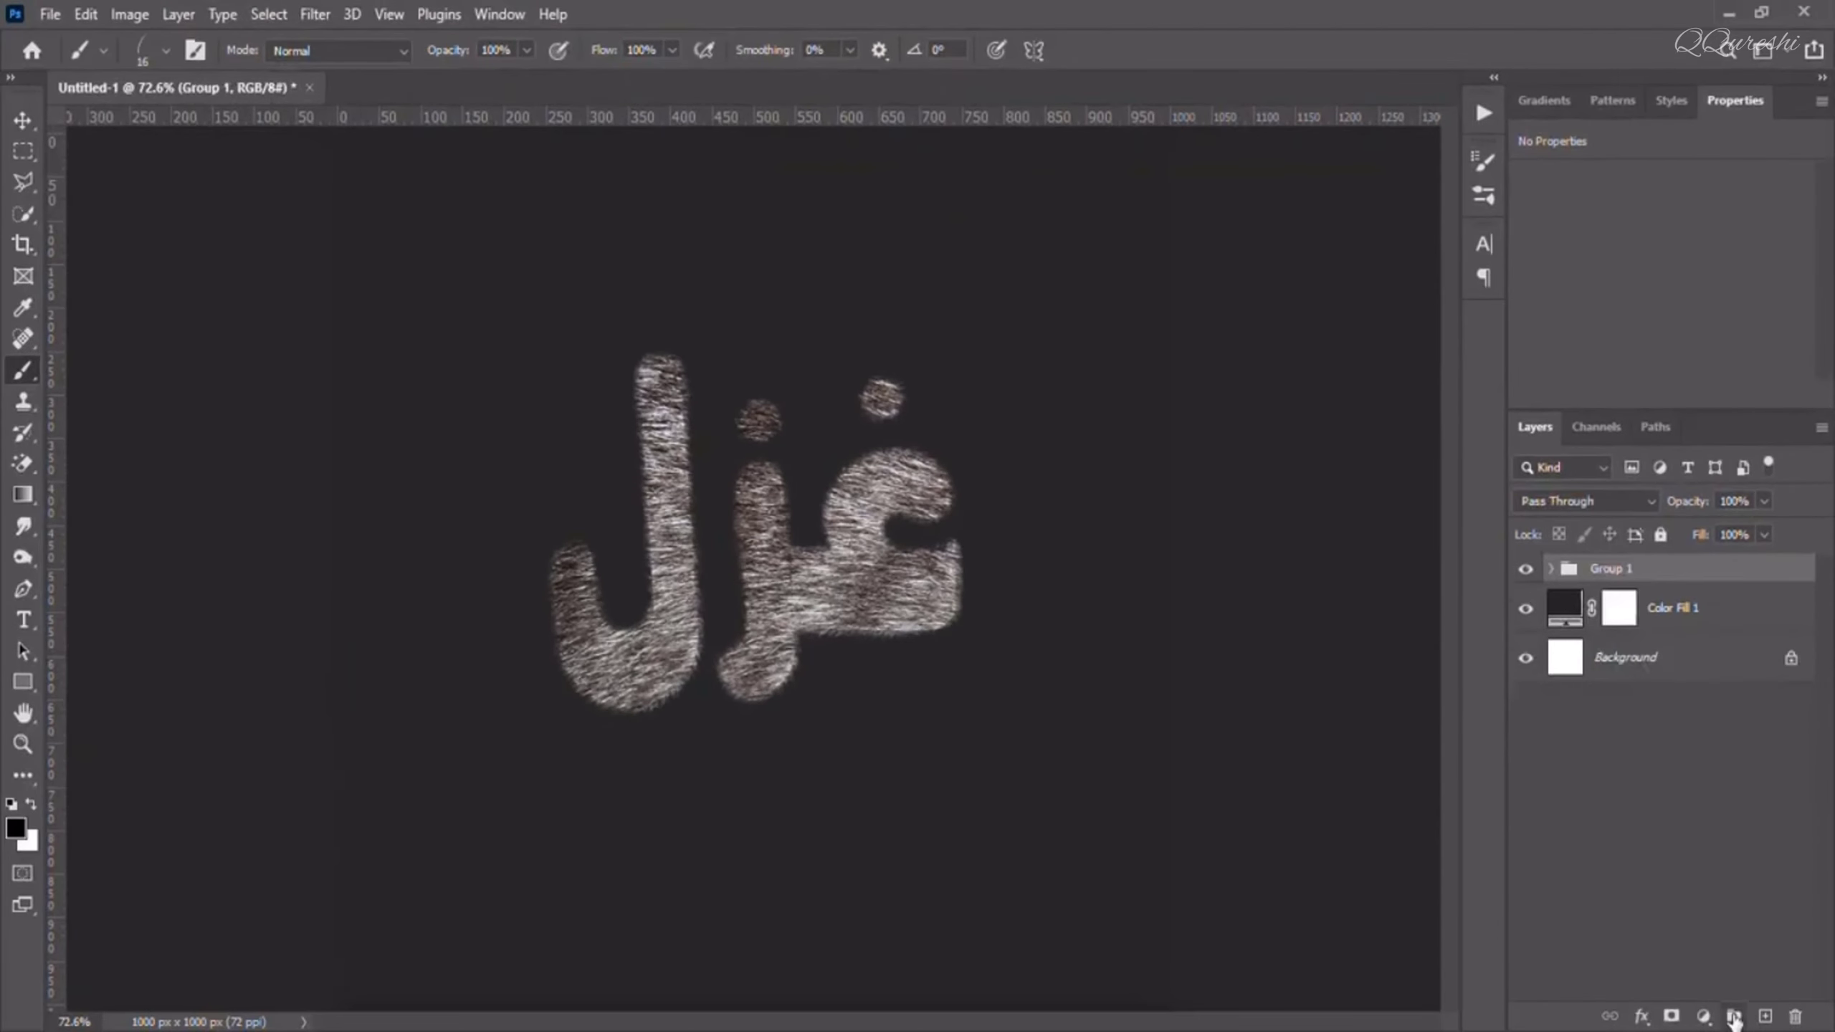
- Add a Bevel & Emboss effect to the new group with 188% depth, 27 px size and 3 px soften
right_click(1619, 574)
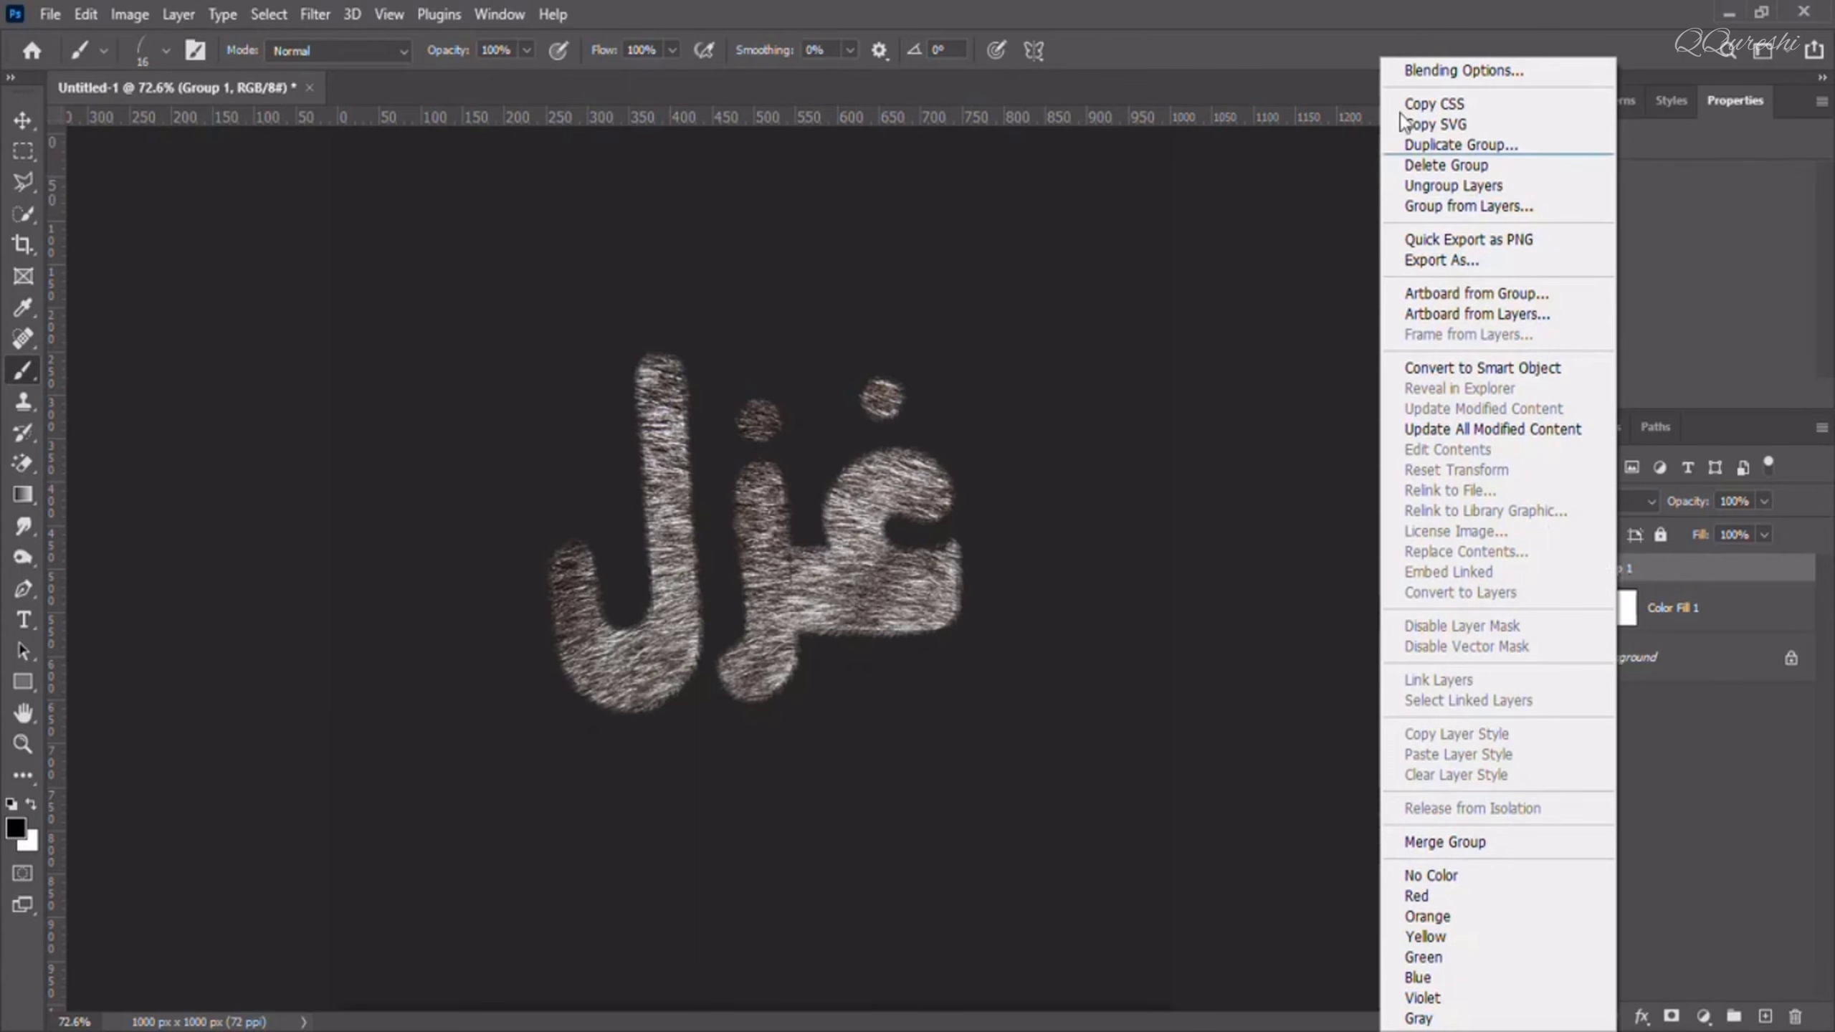
click(1408, 76)
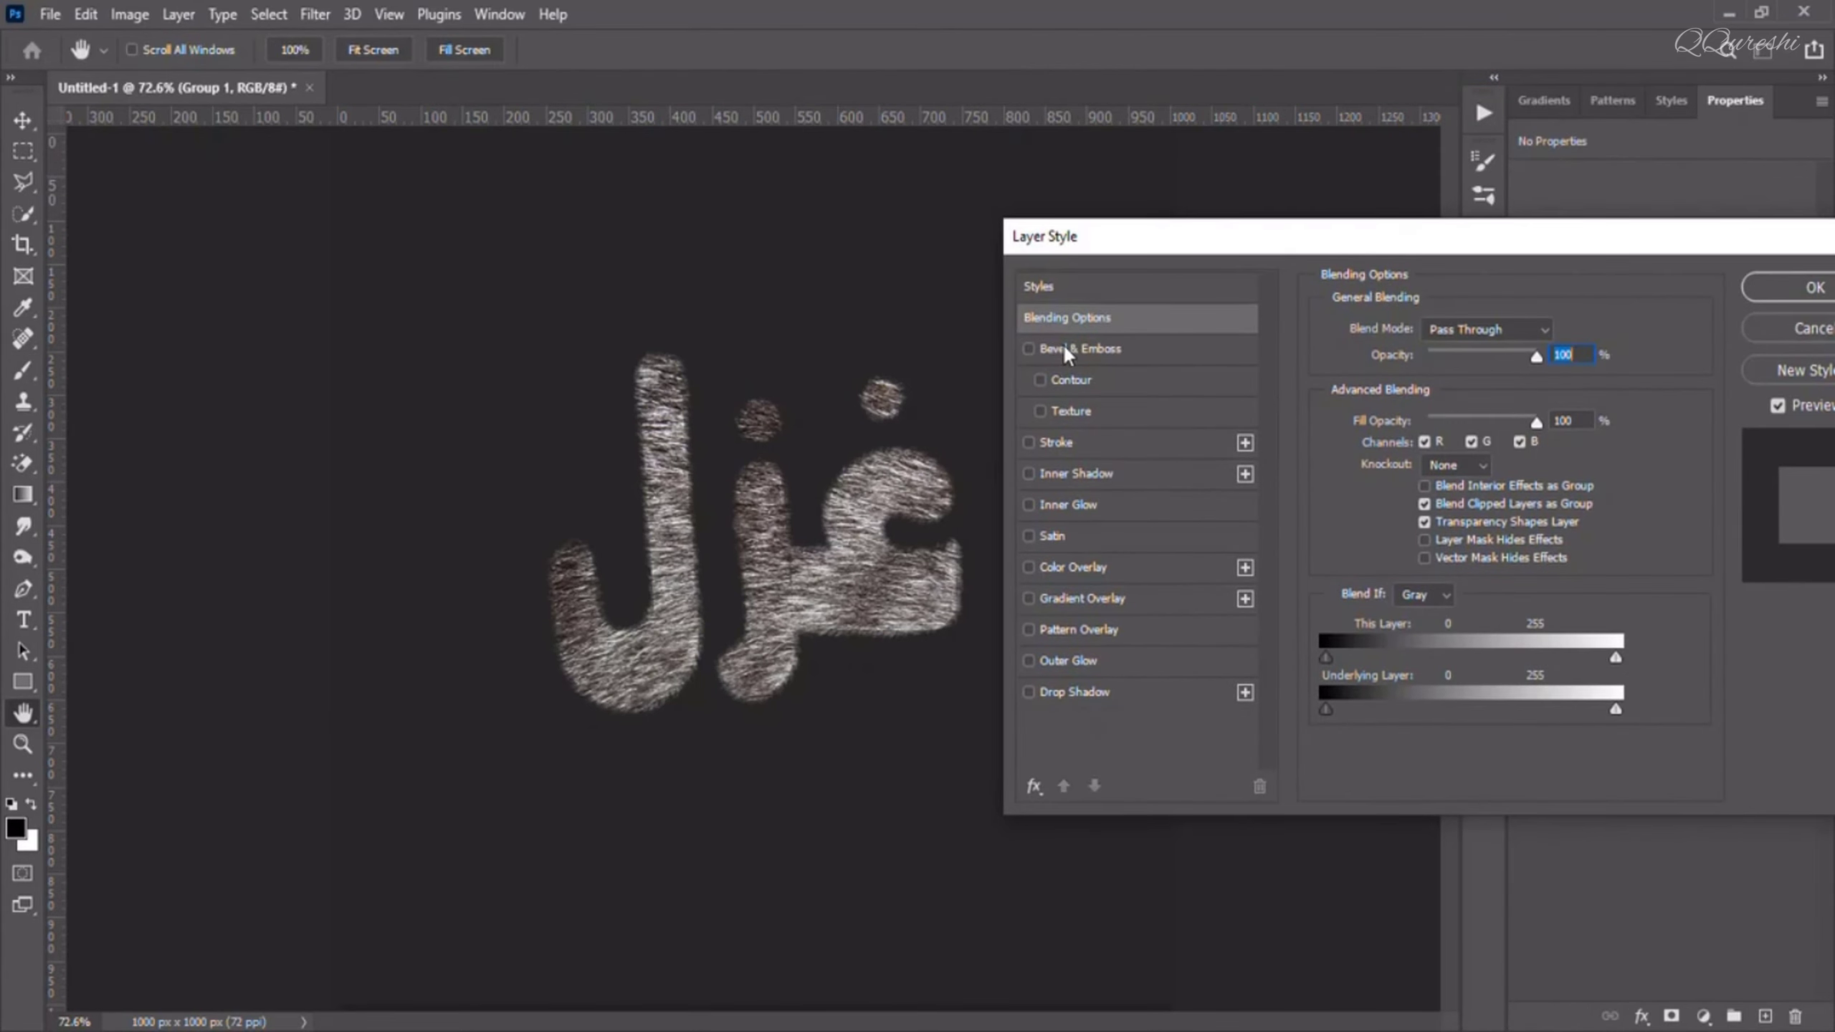
click(1066, 347)
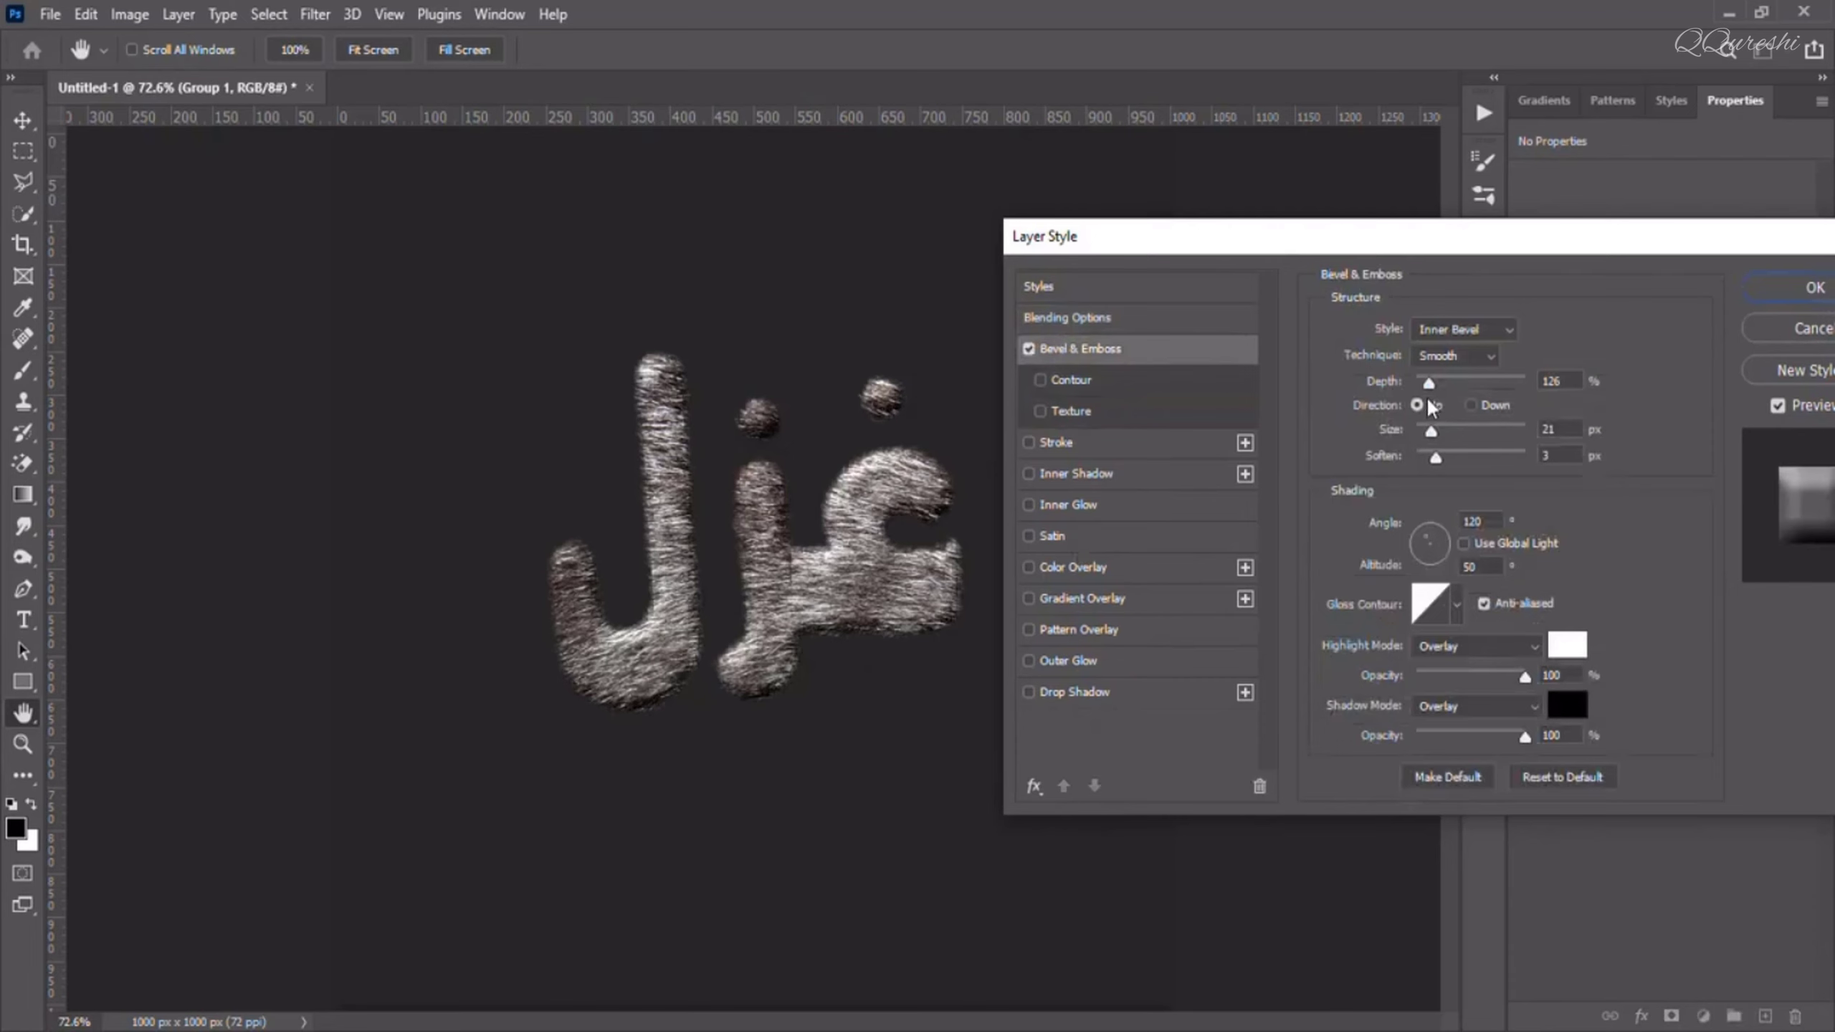
drag(1429, 382, 1434, 430)
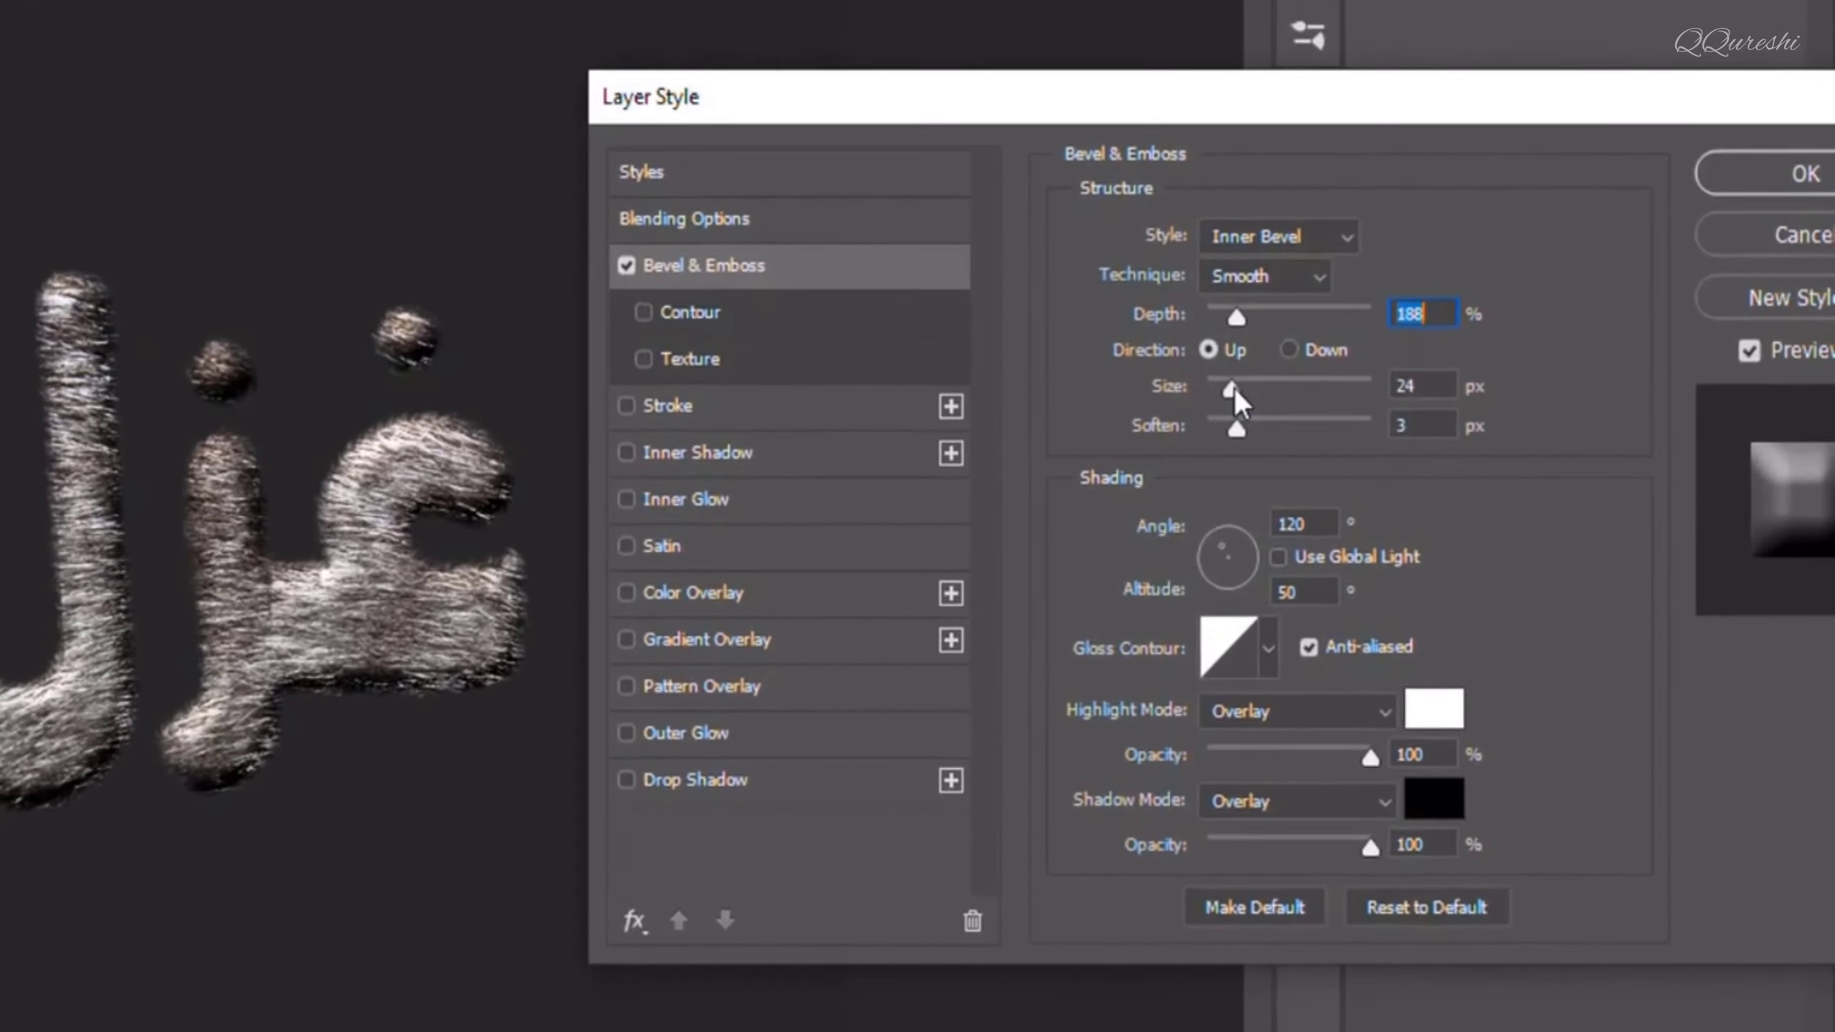
drag(1233, 388, 1239, 427)
- Add a Drop Shadow at 58% opacity and an Inner Shadow at 31% opacity with 117 px size to the group
click(741, 792)
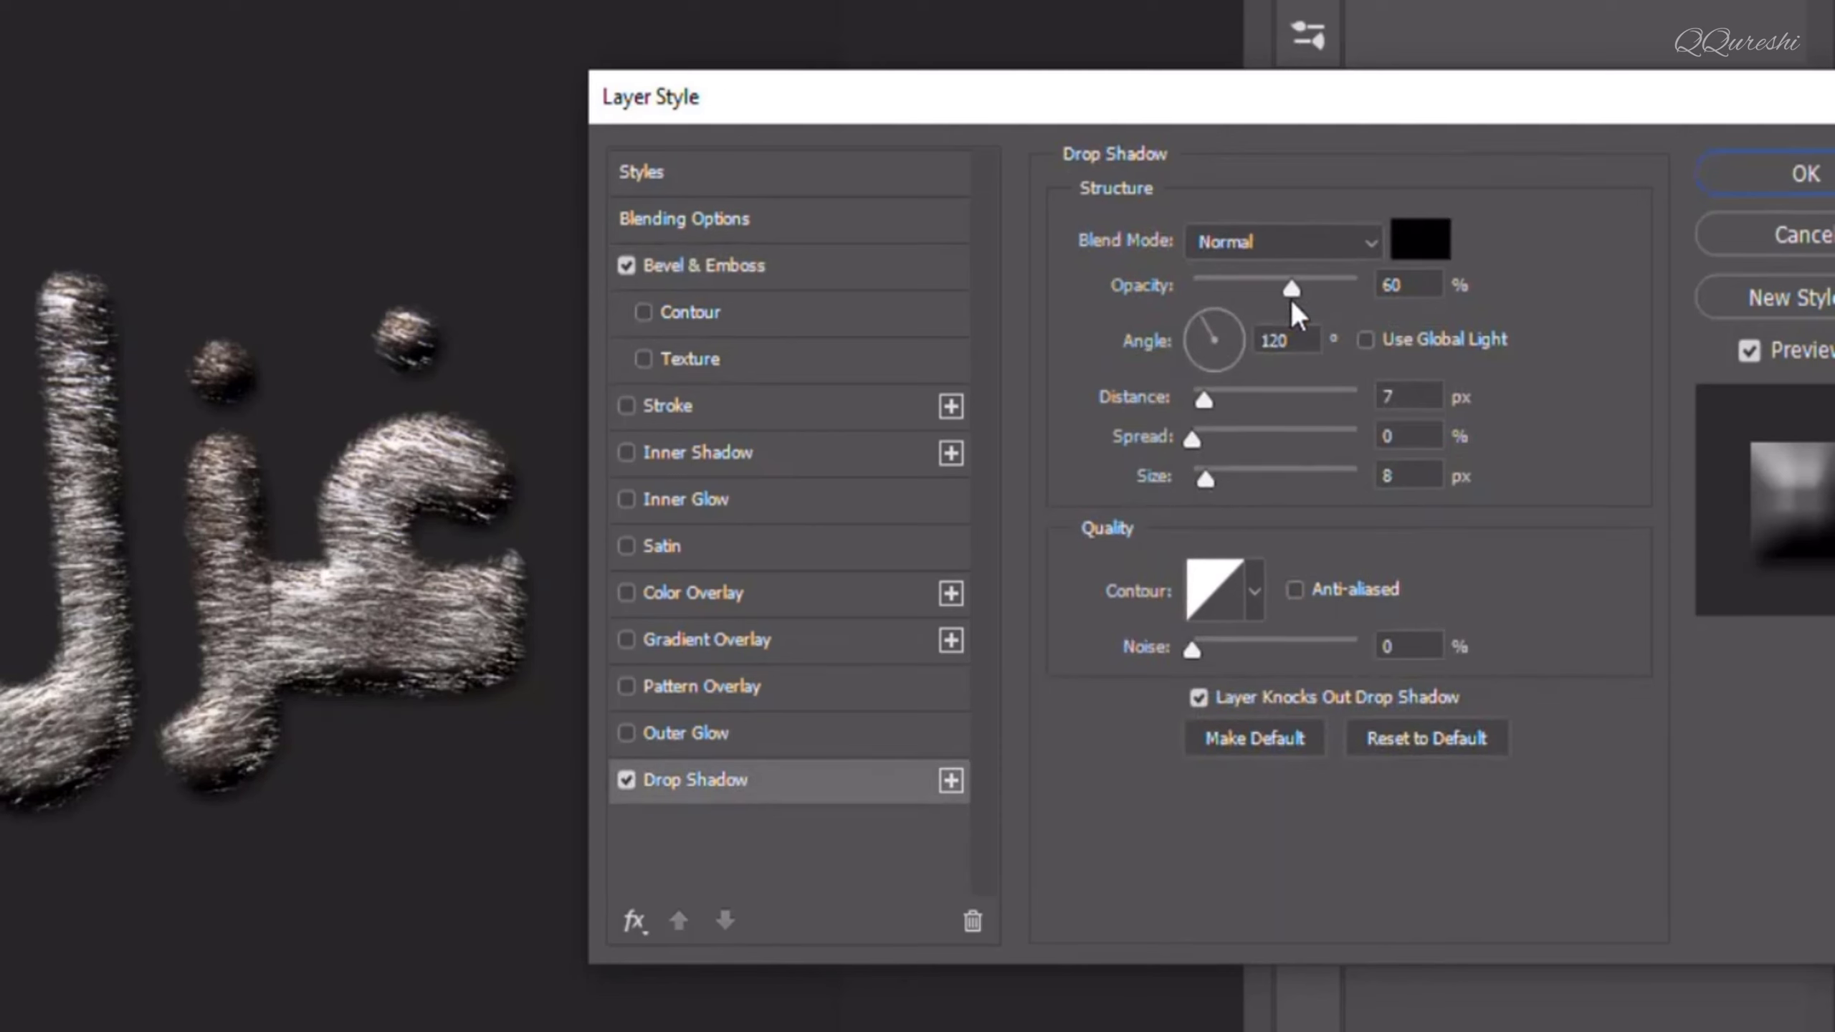
mouse_move(1292, 287)
mouse_down()
mouse_move(1332, 288)
mouse_move(1239, 283)
mouse_move(1293, 281)
mouse_up()
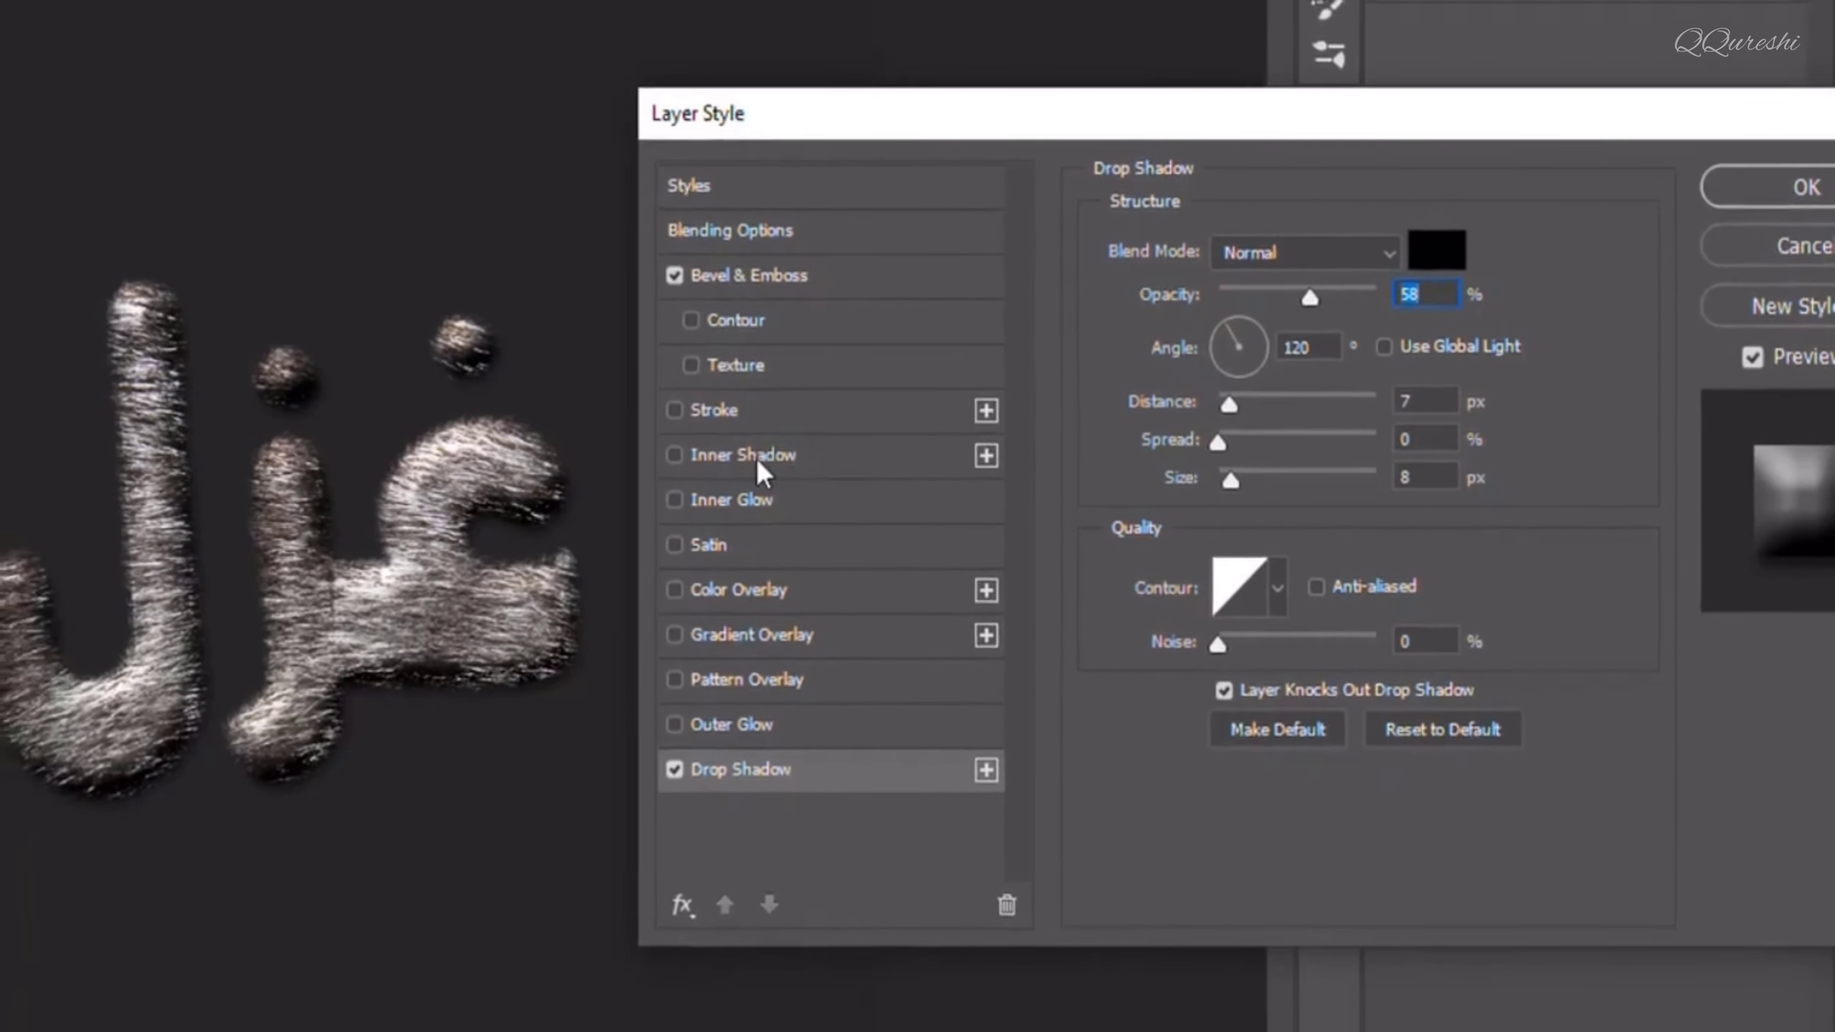
click(759, 462)
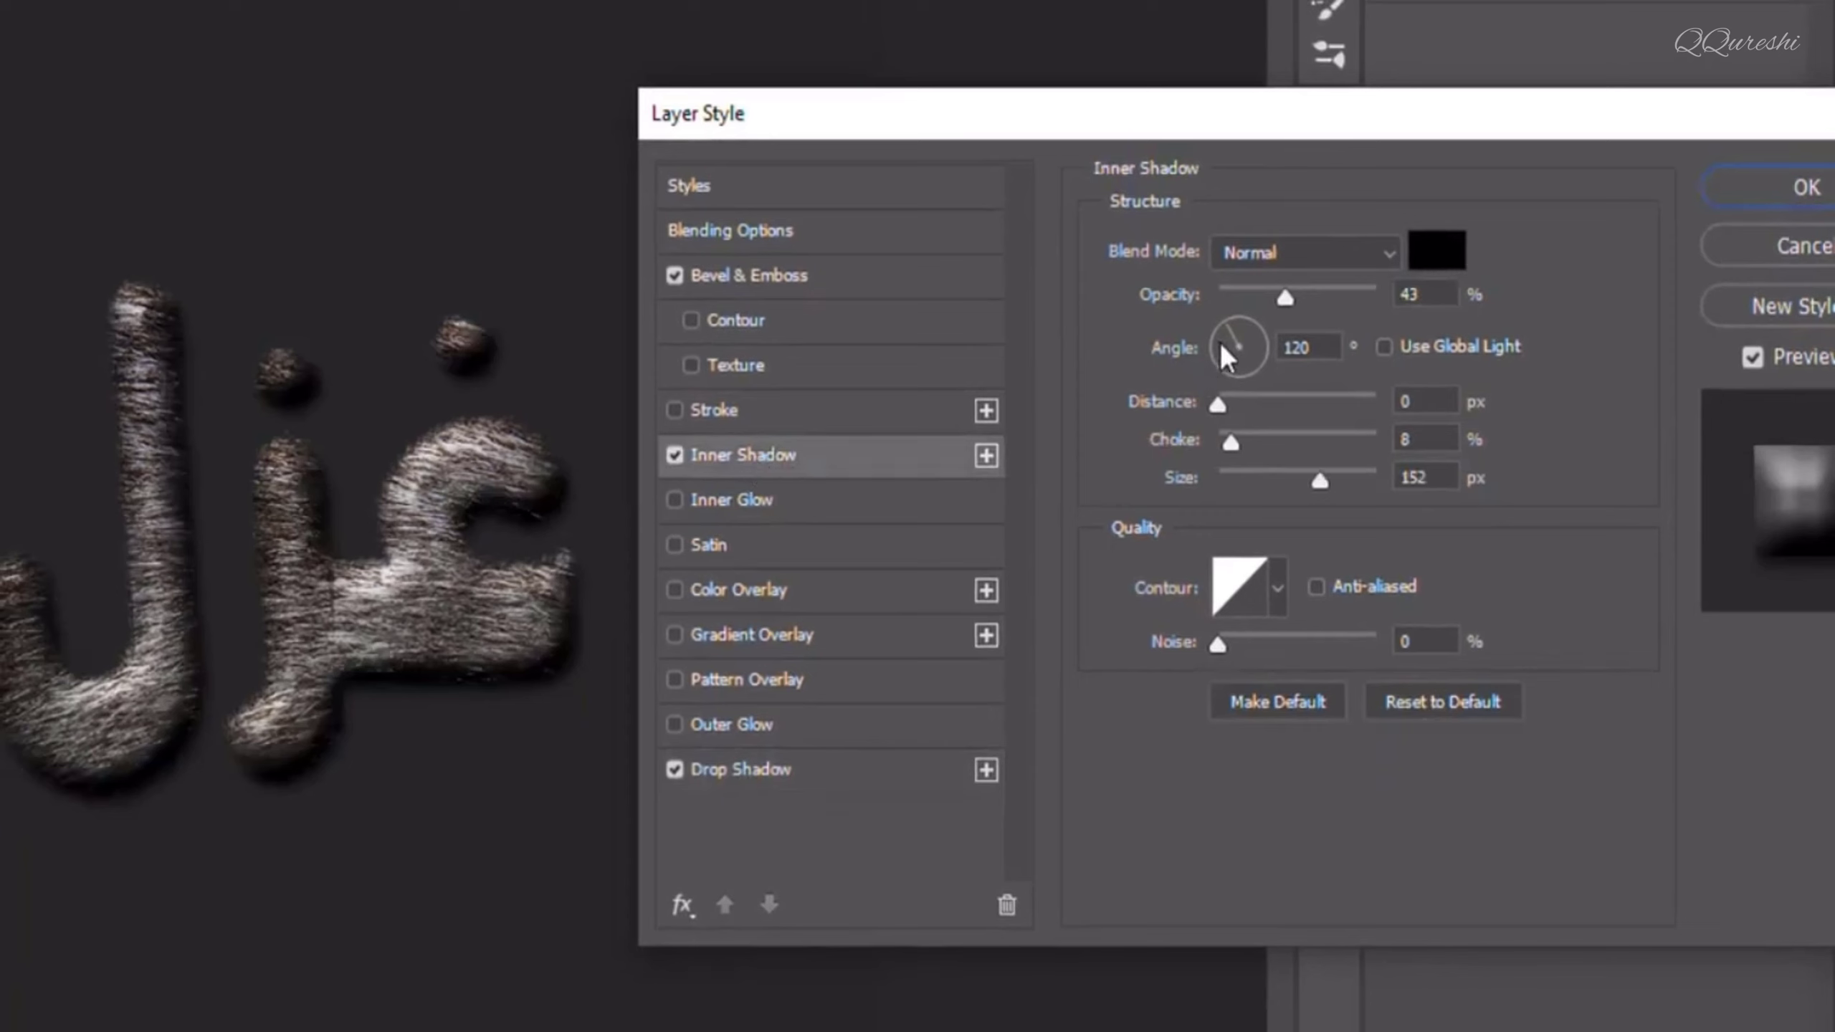
mouse_move(1288, 303)
mouse_down()
mouse_move(1322, 300)
mouse_move(1255, 300)
mouse_move(1281, 298)
mouse_up()
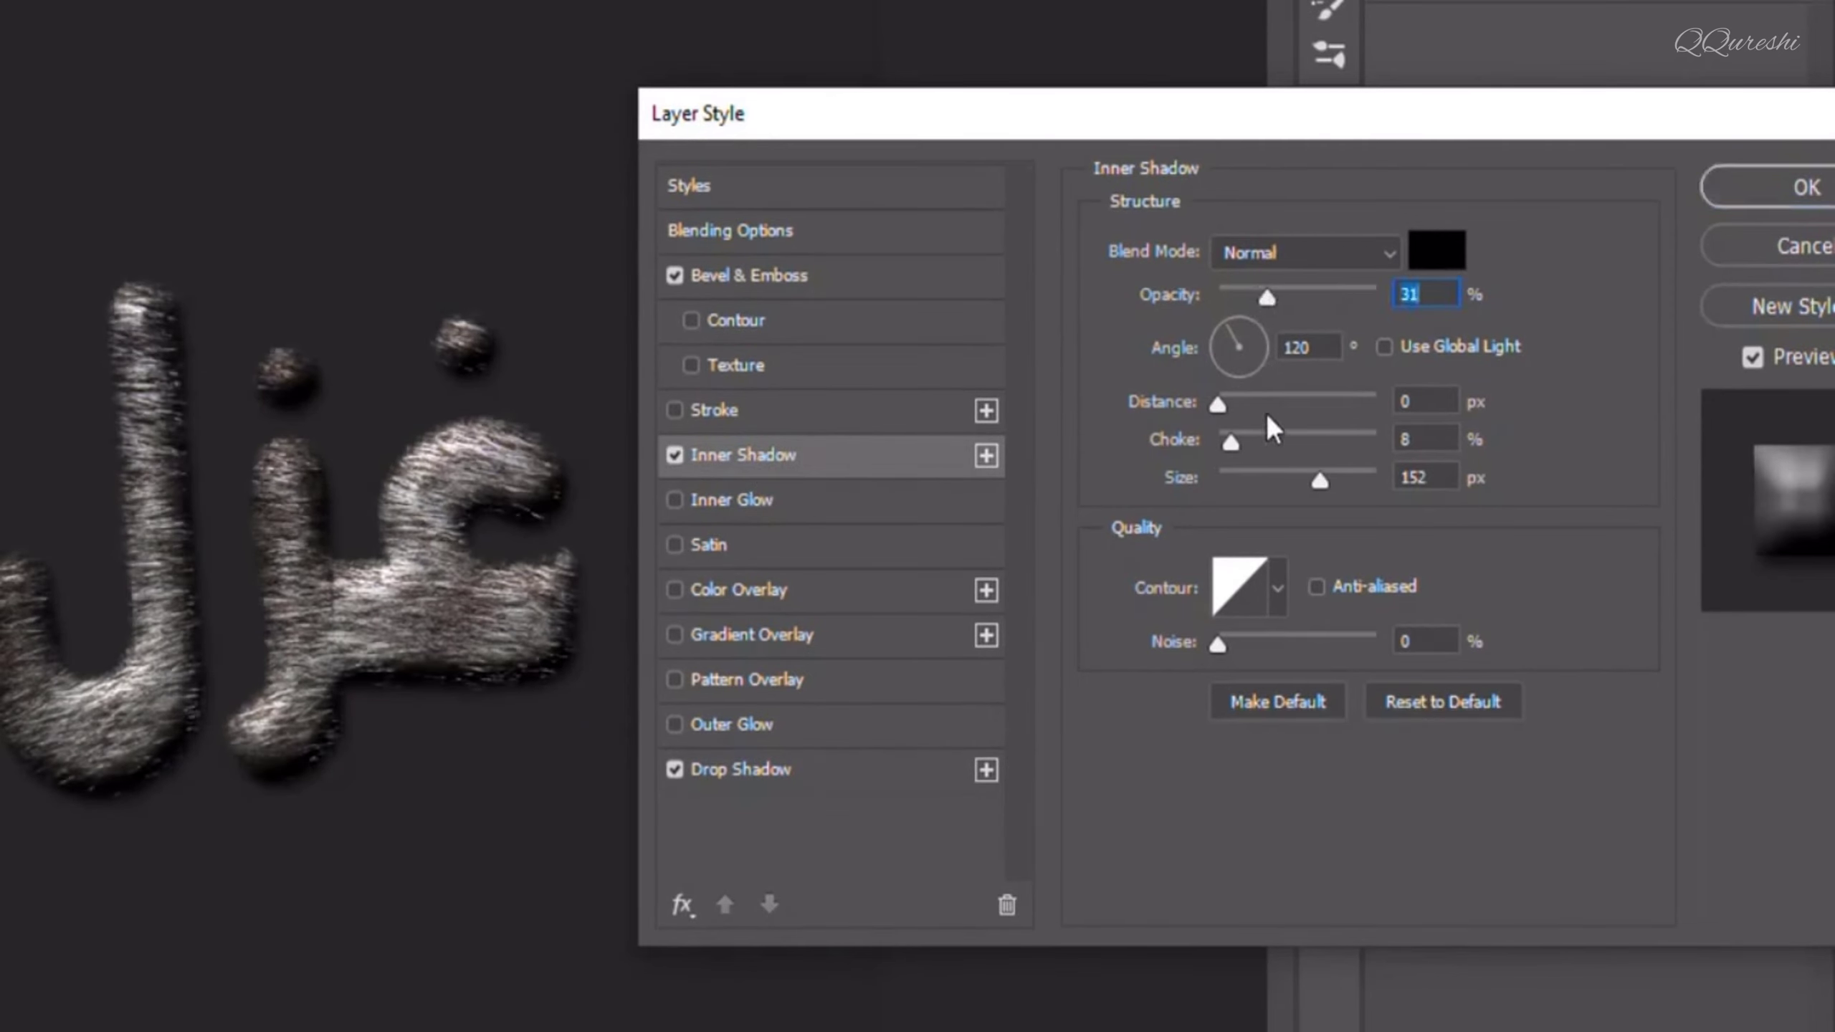
mouse_move(1316, 488)
mouse_down()
mouse_move(1245, 488)
mouse_move(1300, 483)
mouse_up()
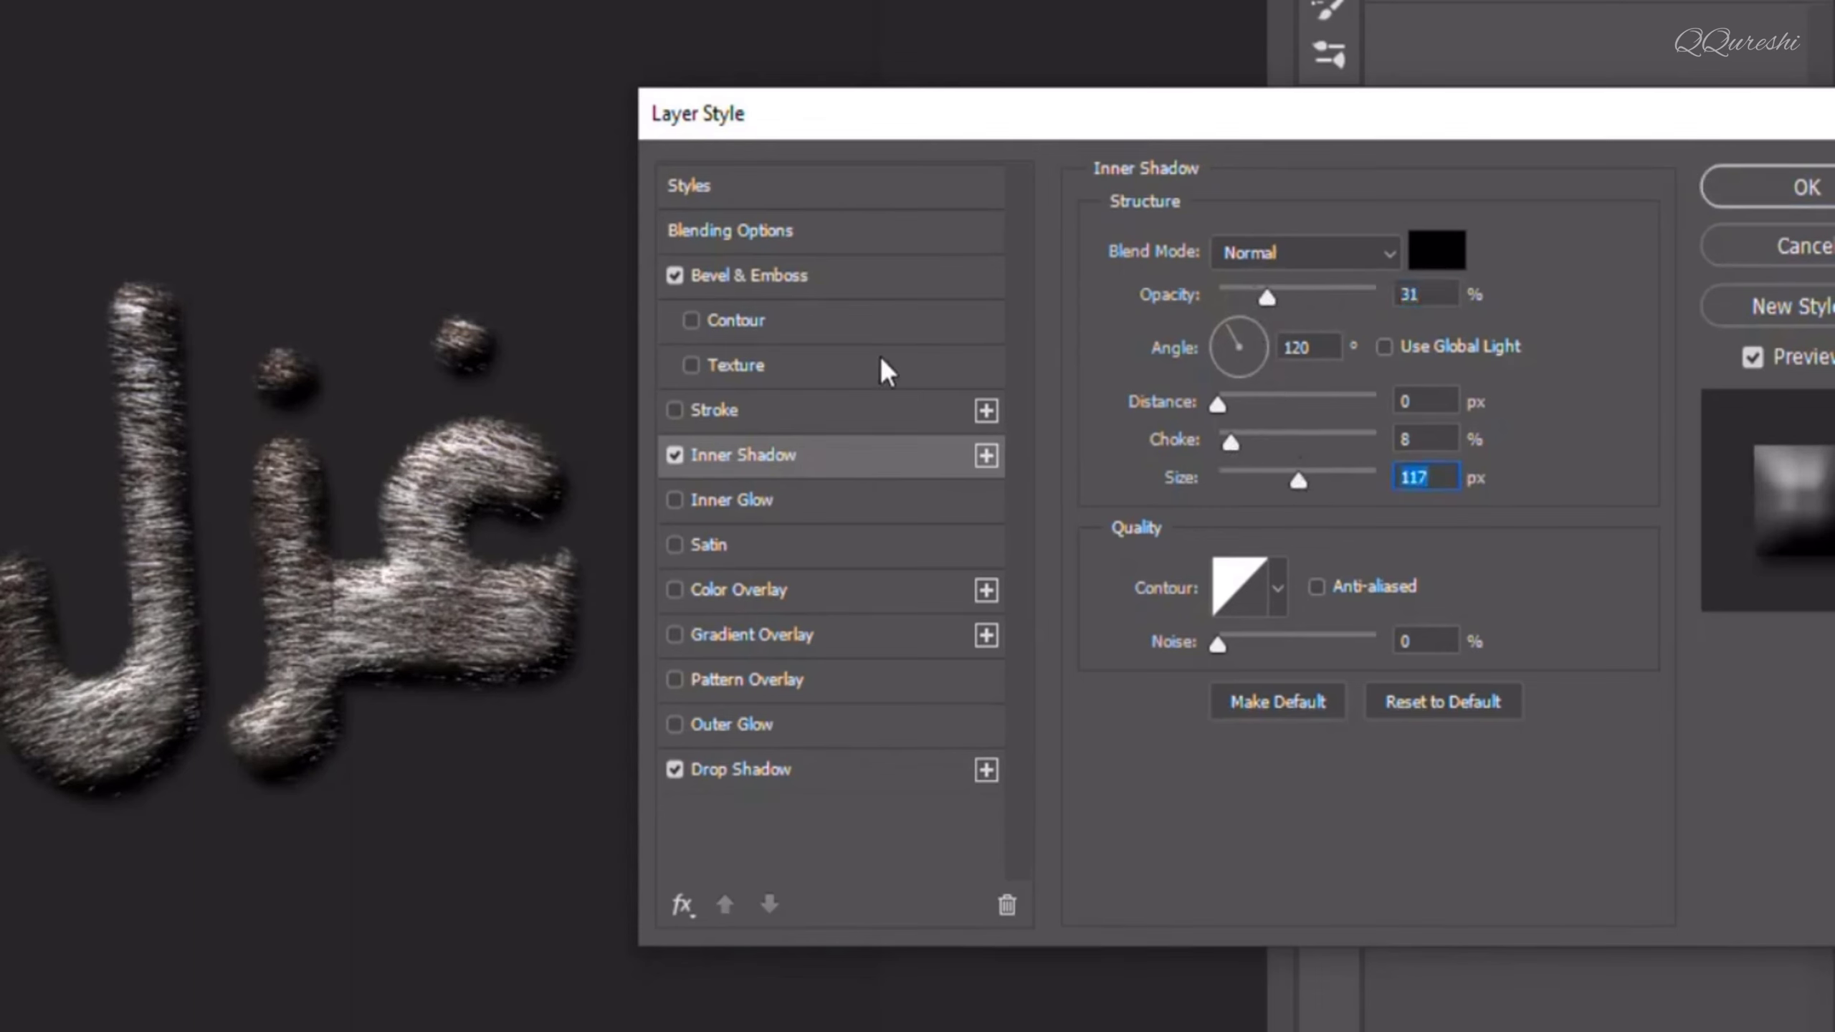
- Slightly raise the Bevel & Emboss size and the Inner Shadow opacity, and apply the layer style to the group
click(751, 275)
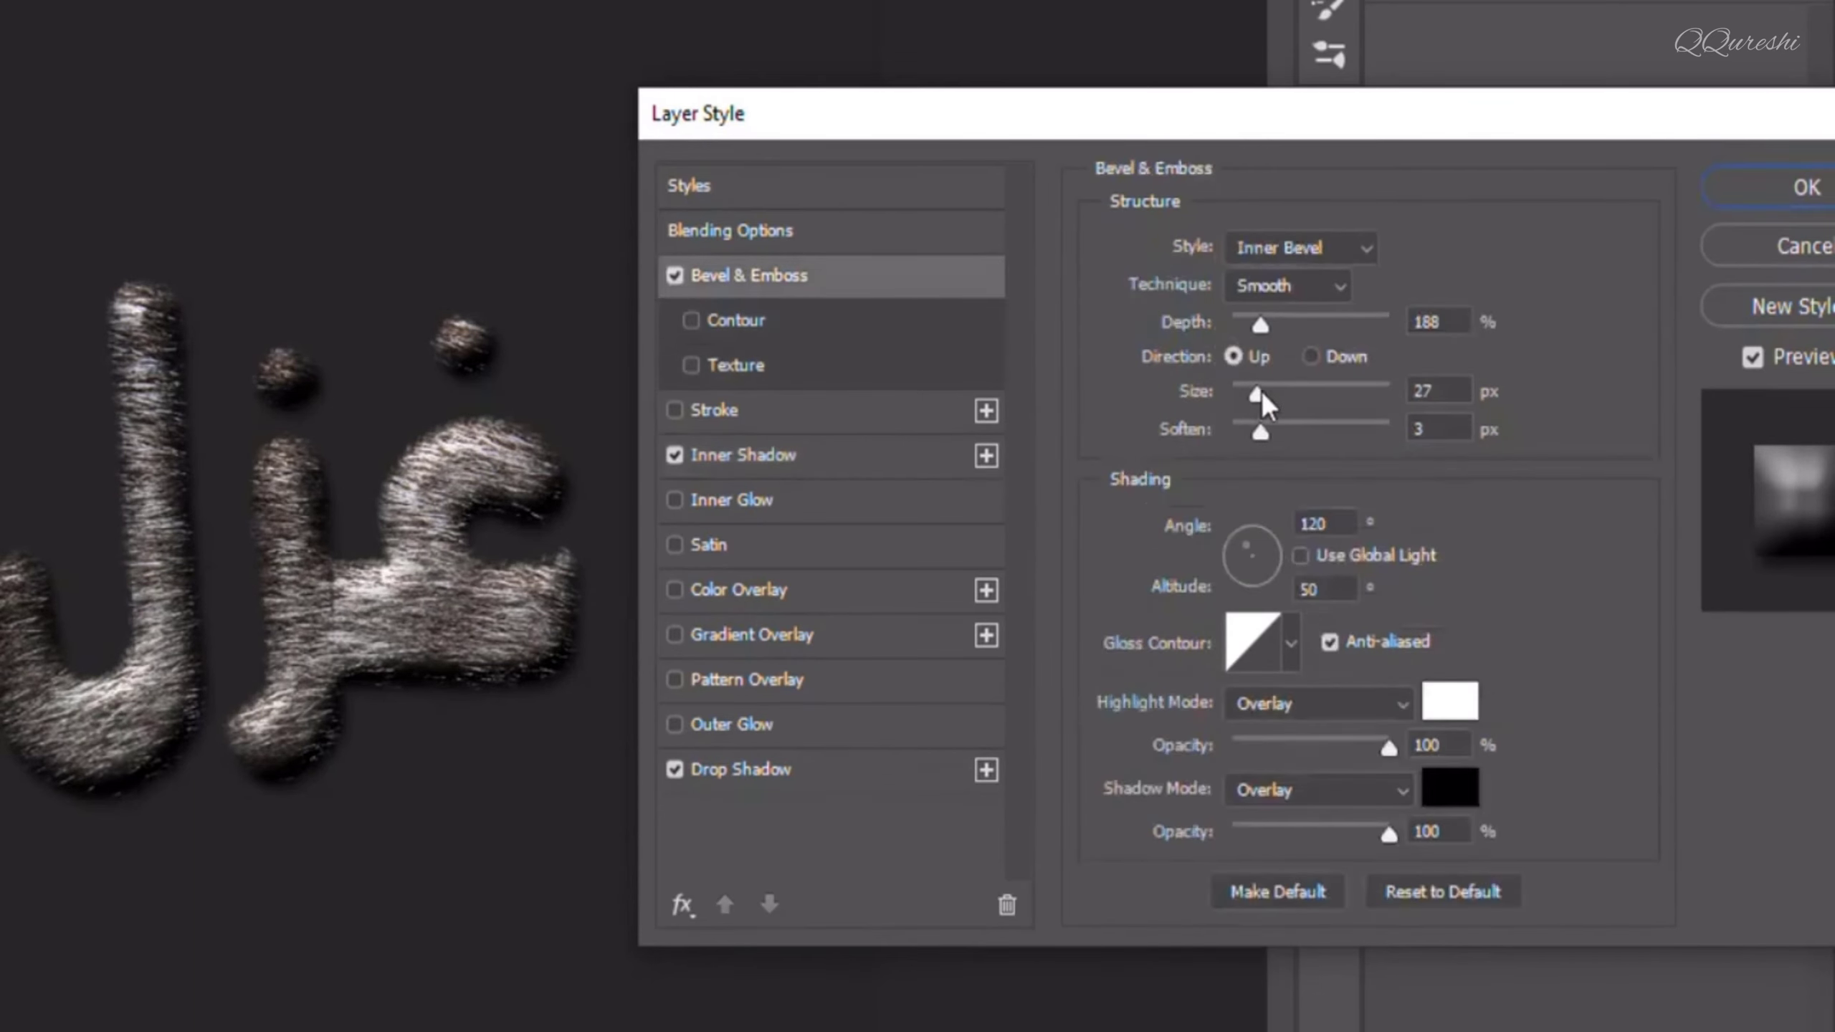
drag(1261, 390, 1266, 391)
click(777, 457)
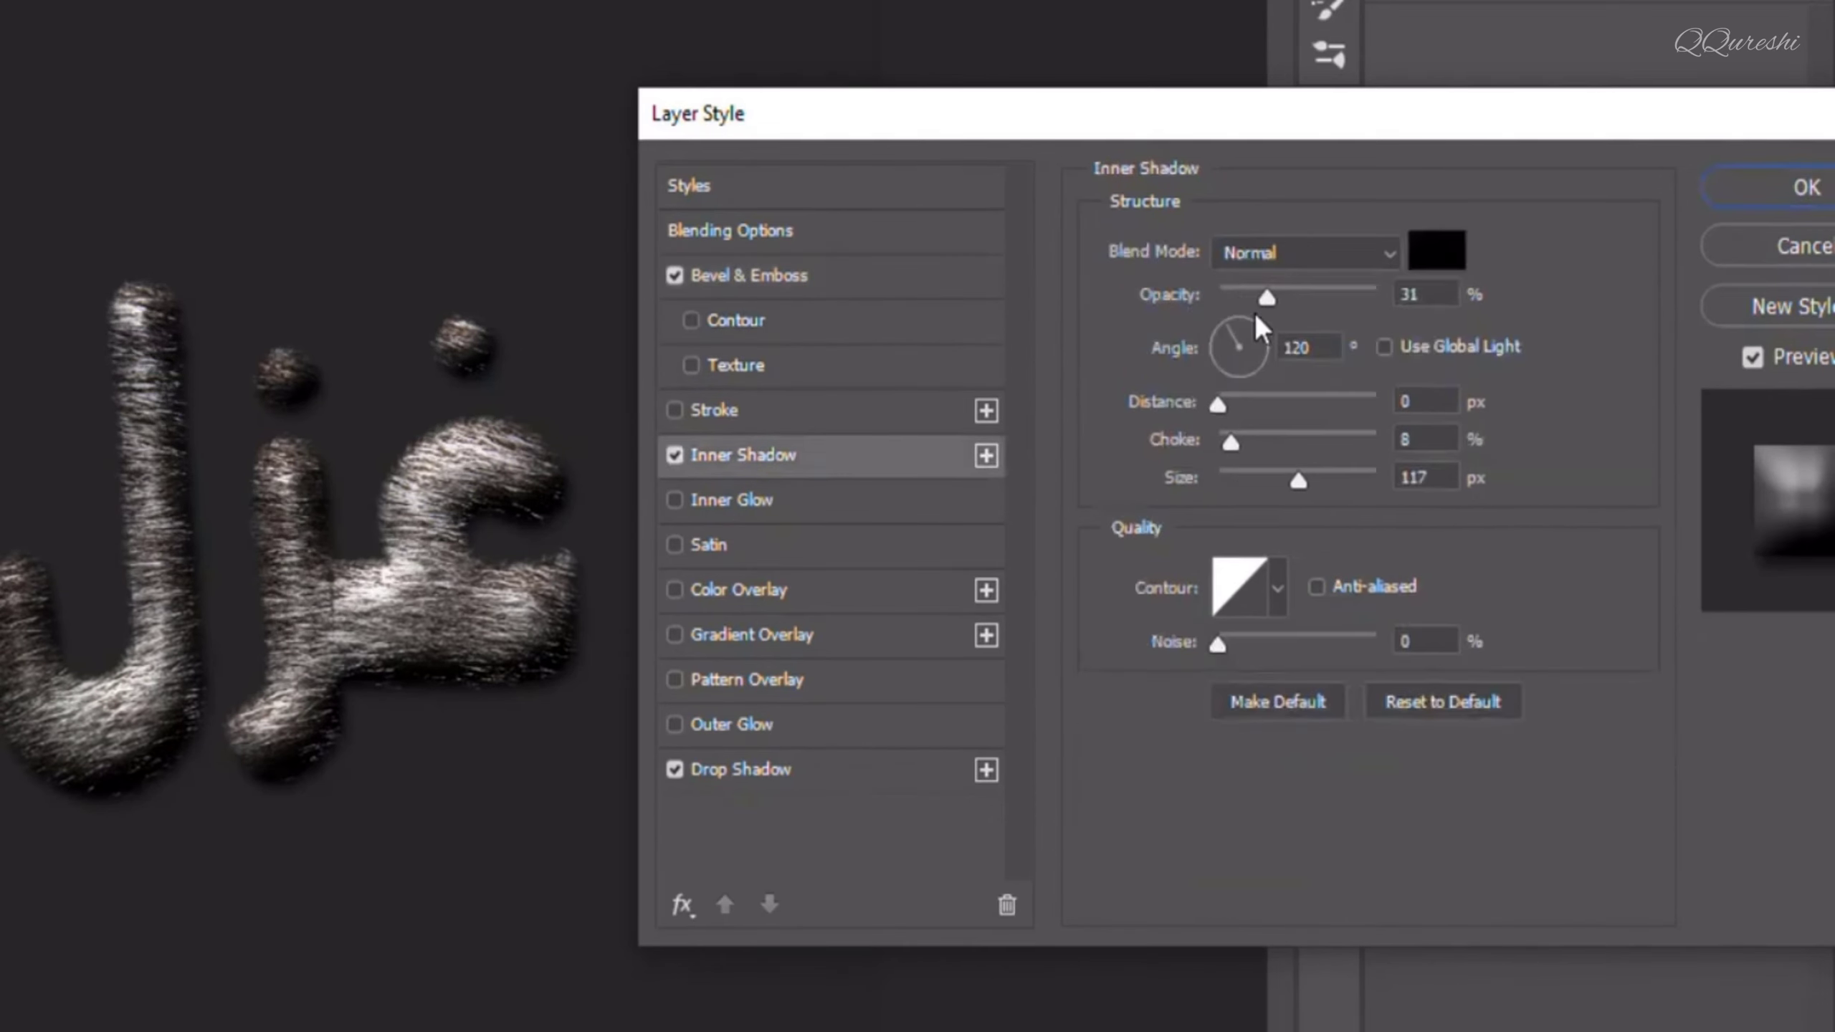
click(1276, 295)
click(1806, 187)
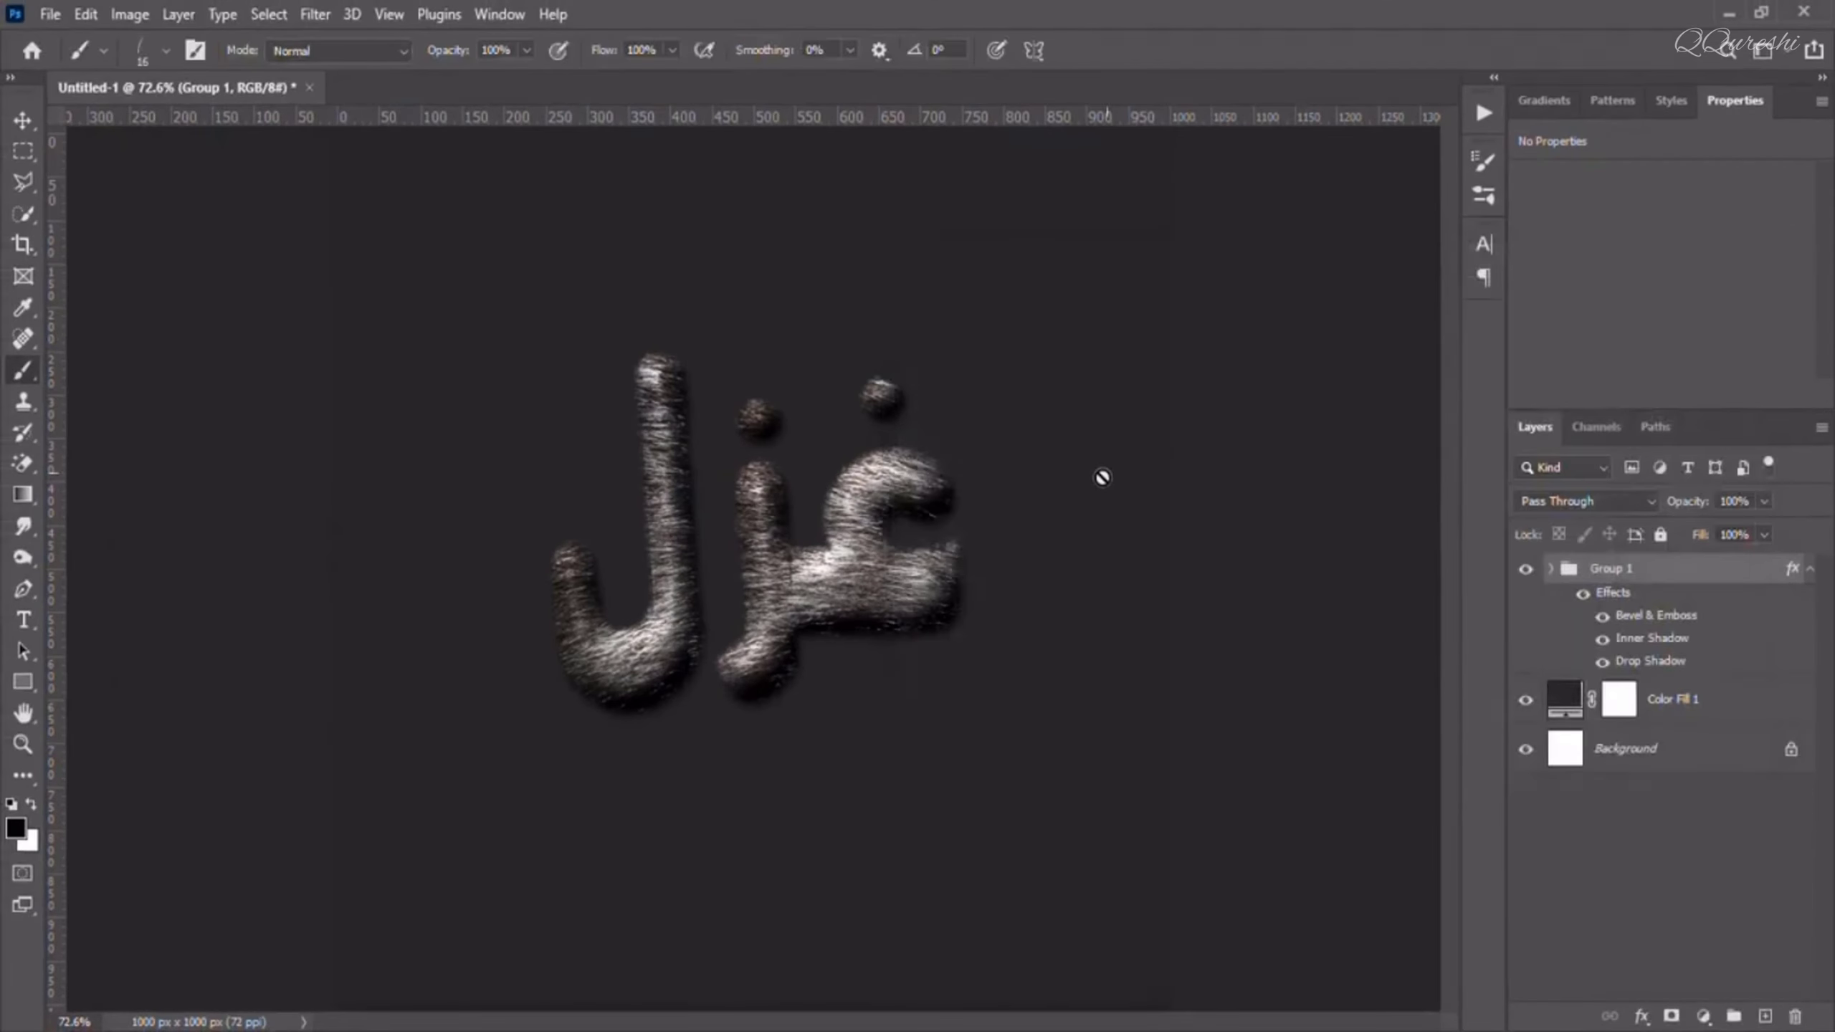
key(ctrl+plus)
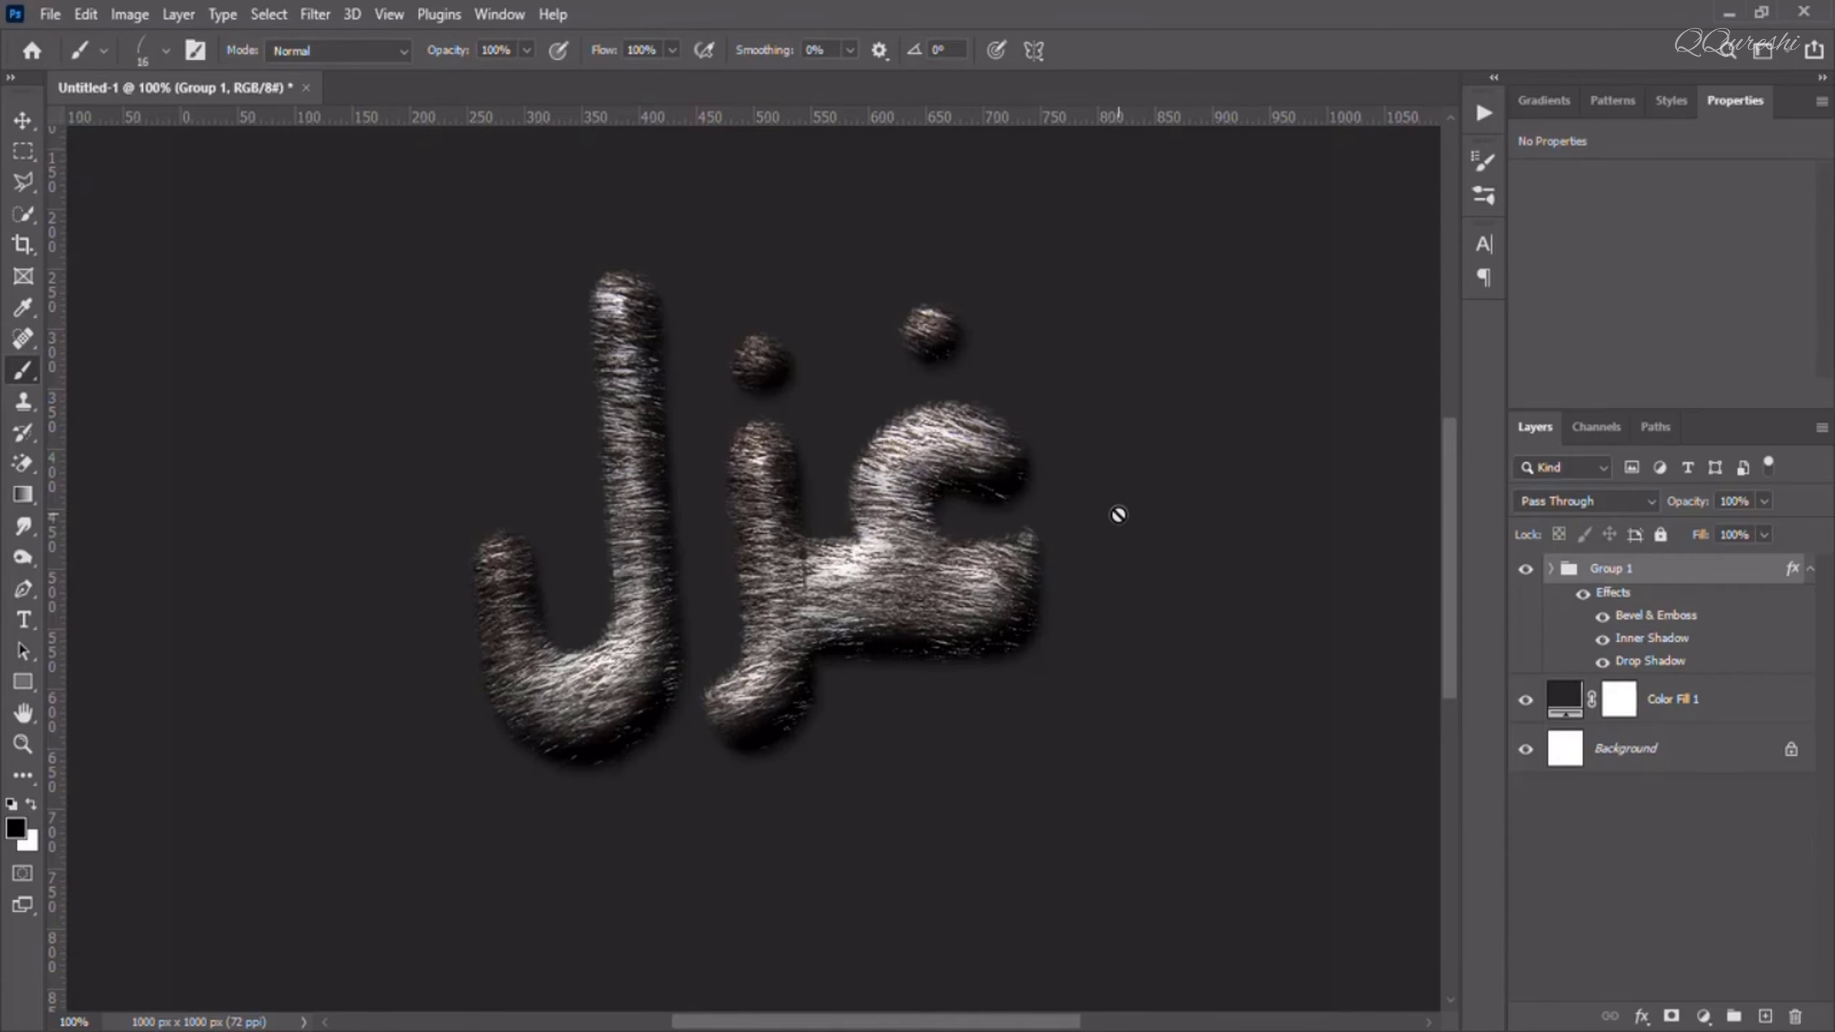
scroll(1118, 513, down, 3)
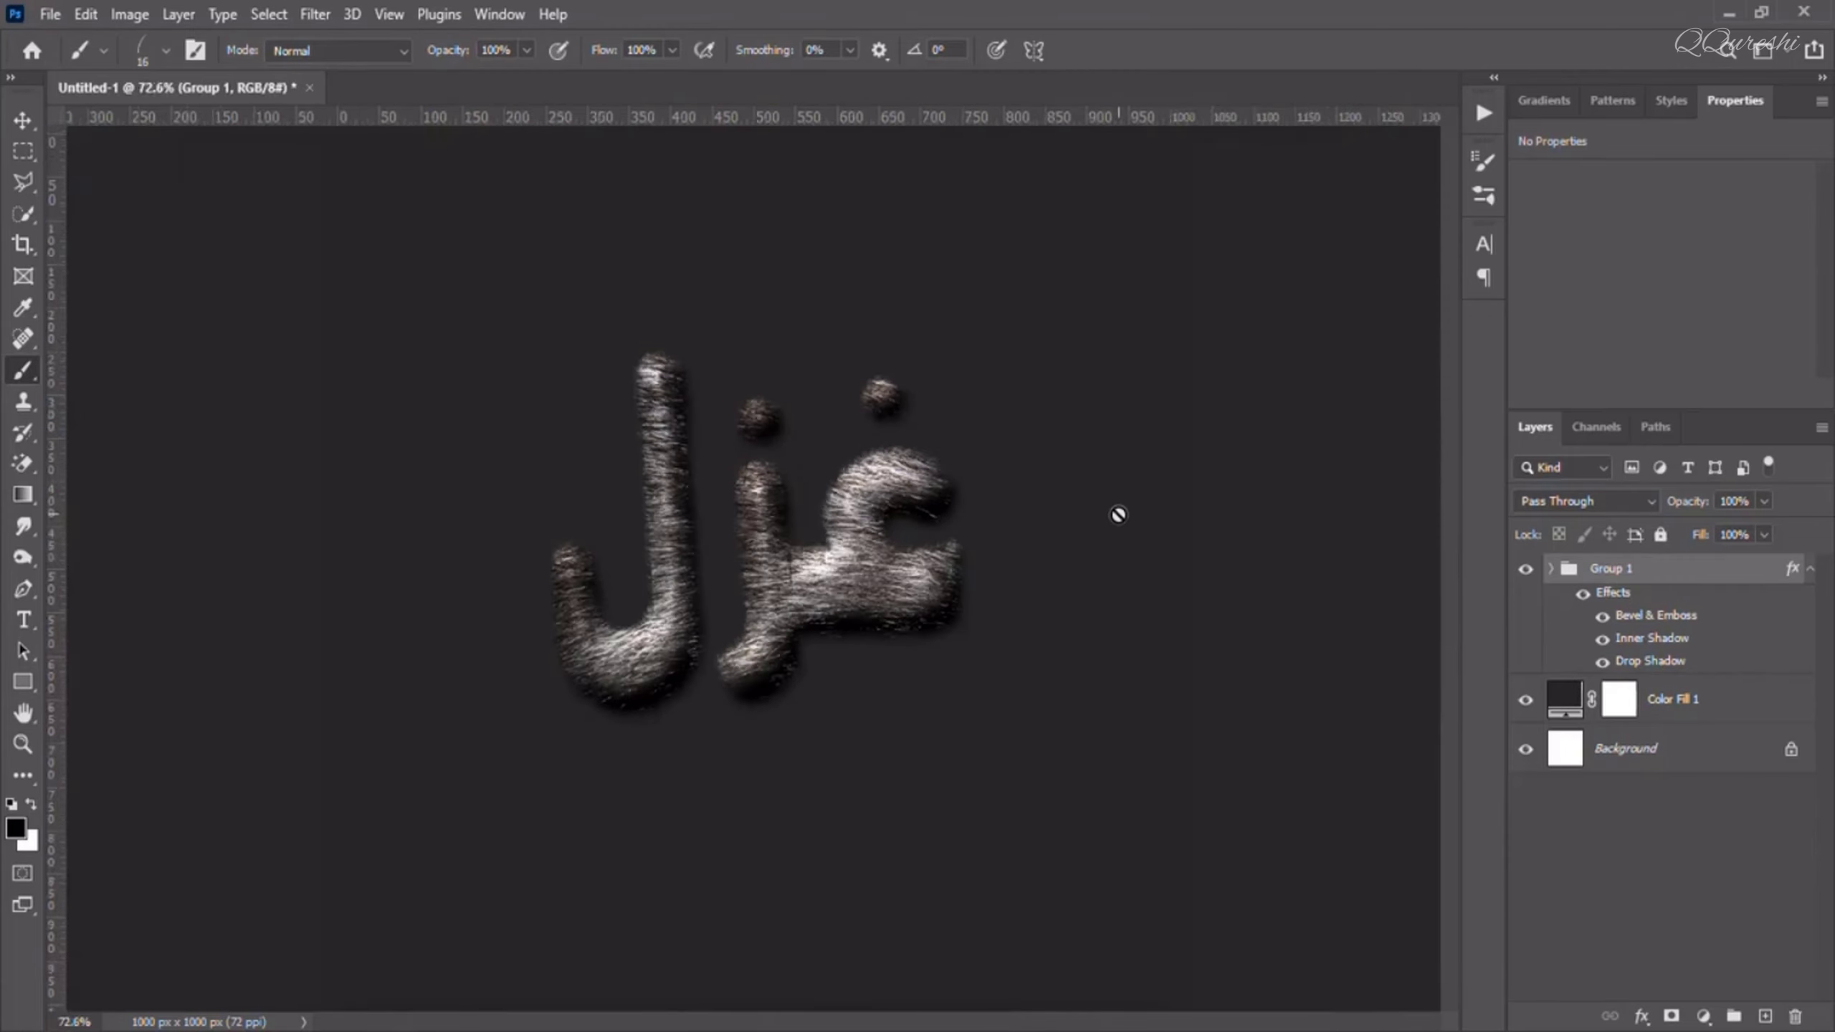